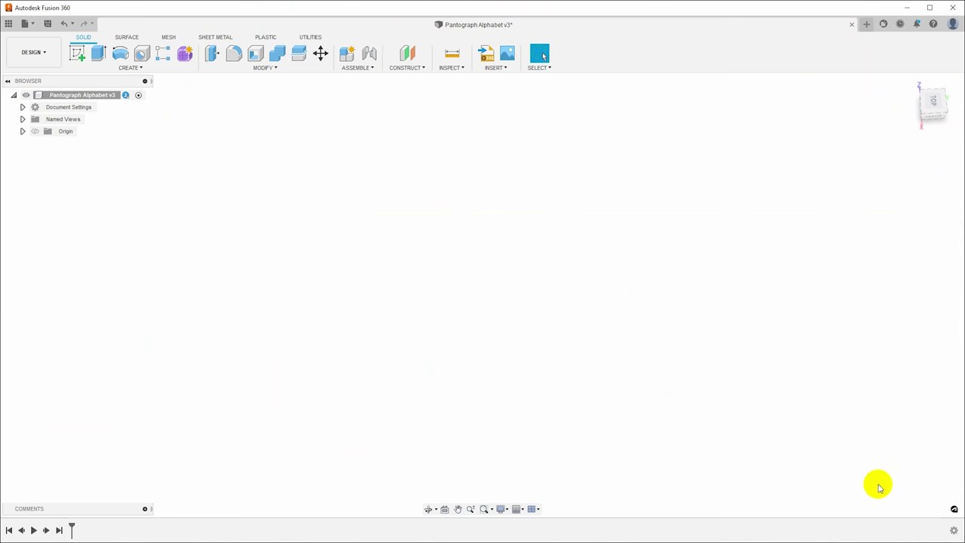
# - Add a user parameter named BlockThickness with the expression 0.150 in to the design's parameters
pyautogui.click(262, 68)
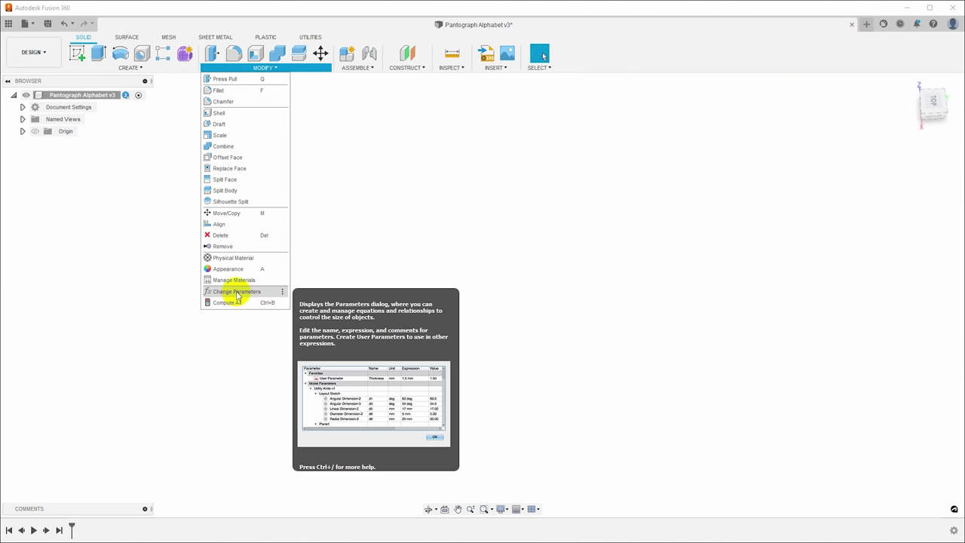
pyautogui.click(237, 291)
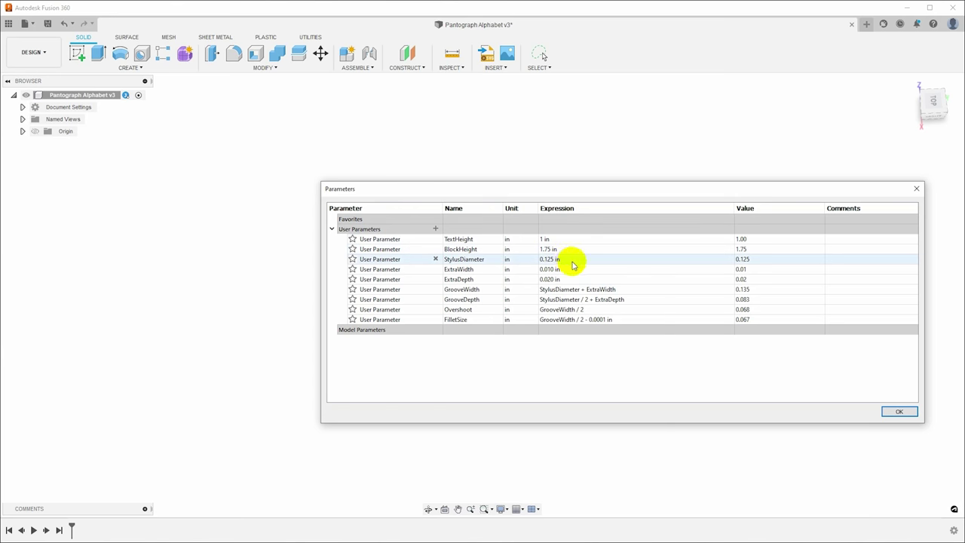
pyautogui.doubleClick(572, 260)
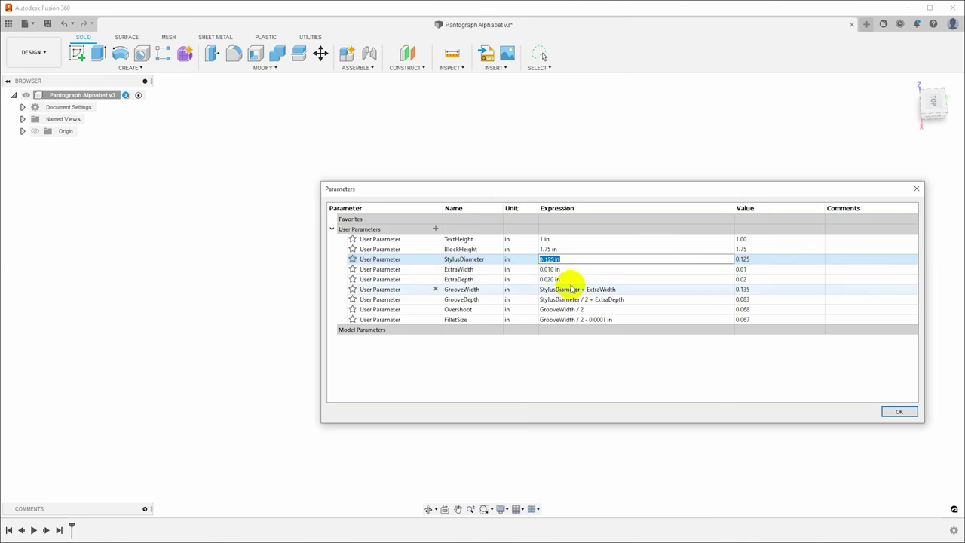
pyautogui.click(577, 280)
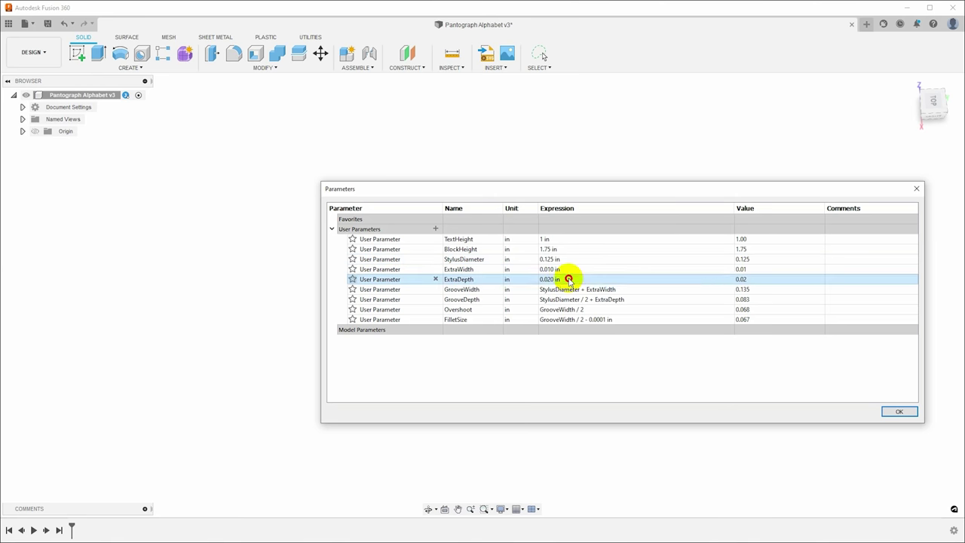
pyautogui.click(482, 289)
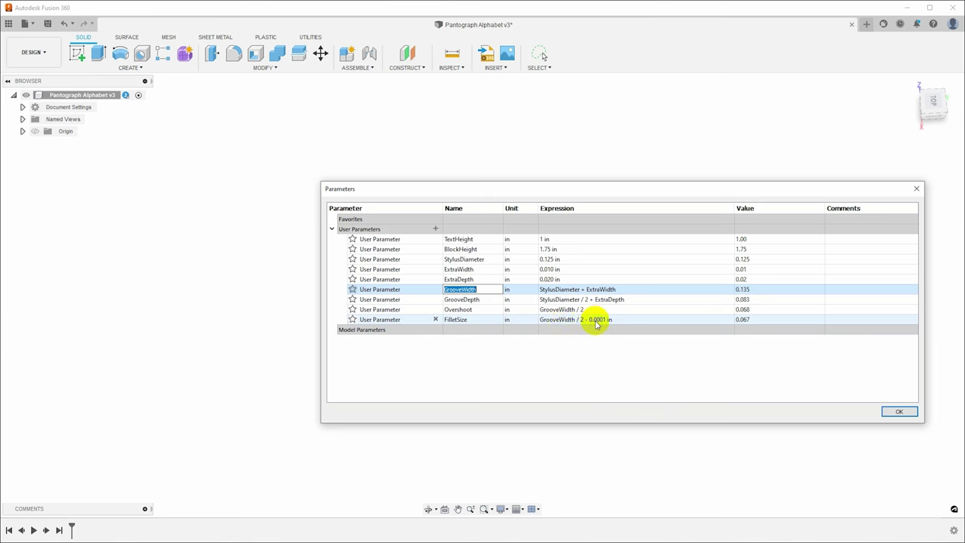
pyautogui.click(435, 230)
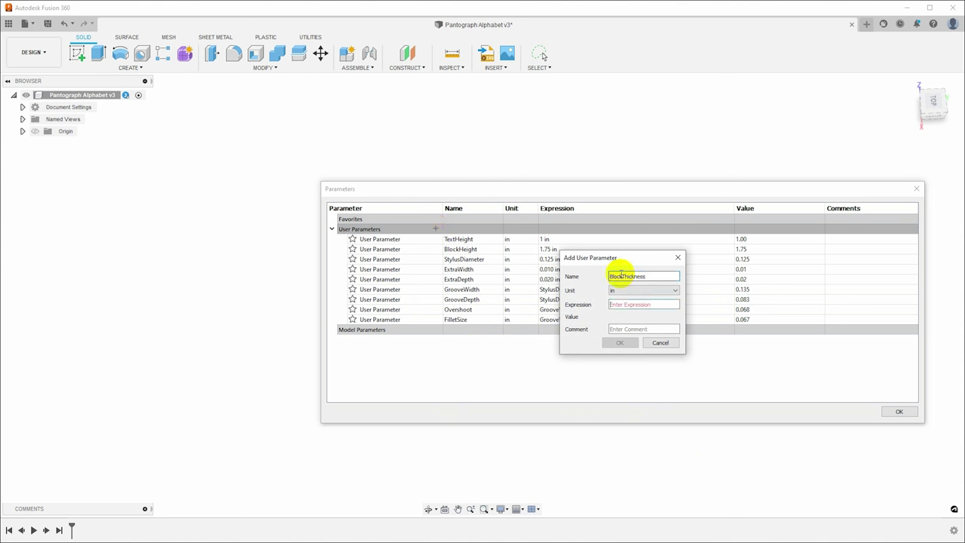
pyautogui.write('.150')
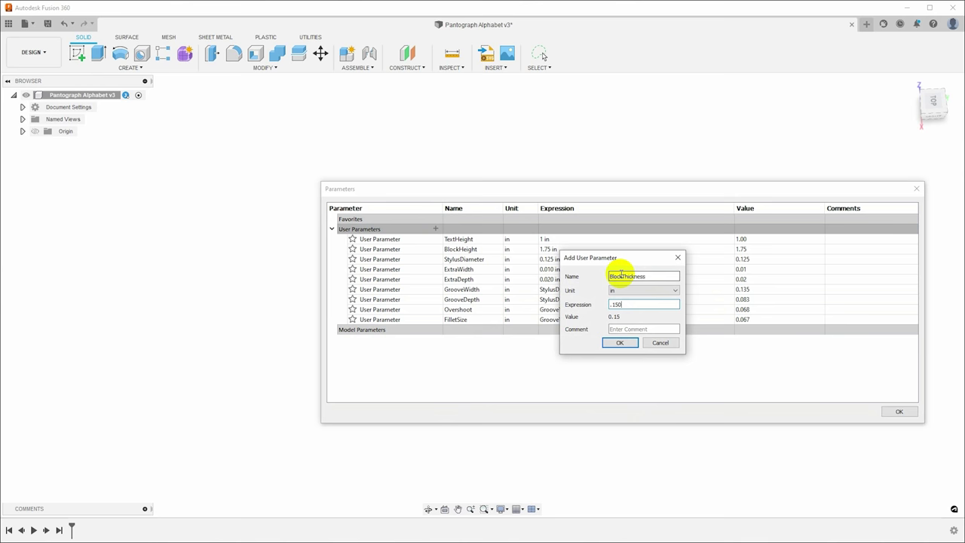
pyautogui.press('Return')
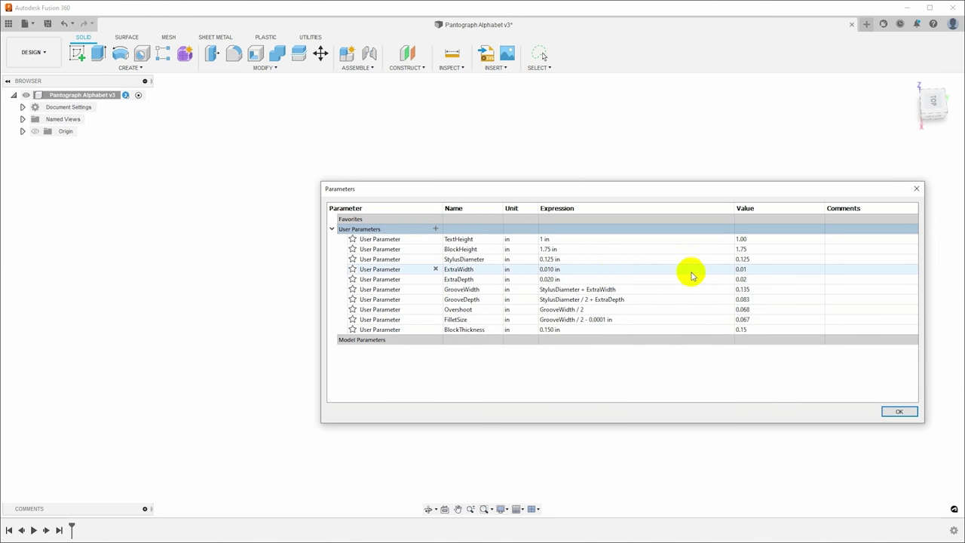
pyautogui.click(901, 412)
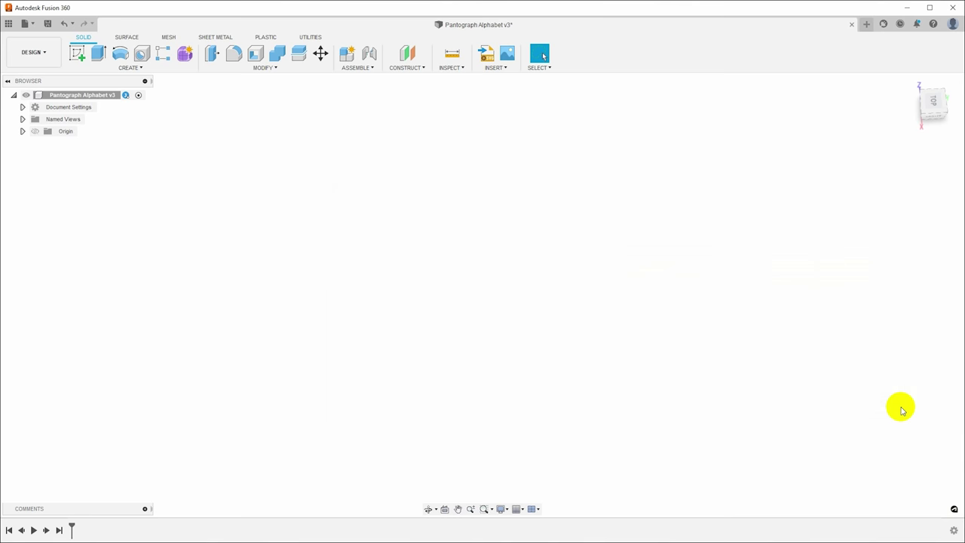
# - Create a sketch on the horizontal XY plane and add ABCDEFGHIJKLMNOPQRSTUVWXYZ, 1.00 in high, in a text frame starting at the origin
pyautogui.click(78, 54)
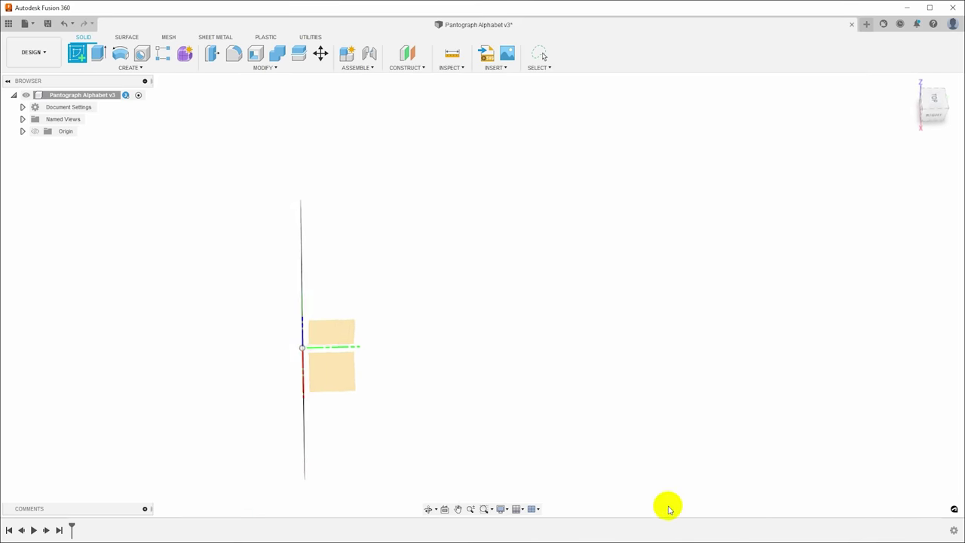
pyautogui.click(340, 362)
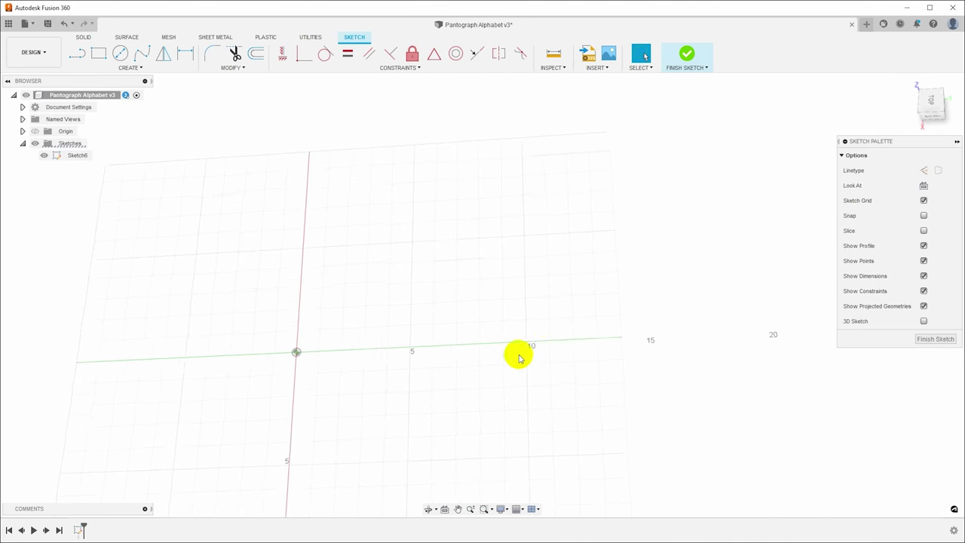
pyautogui.click(130, 67)
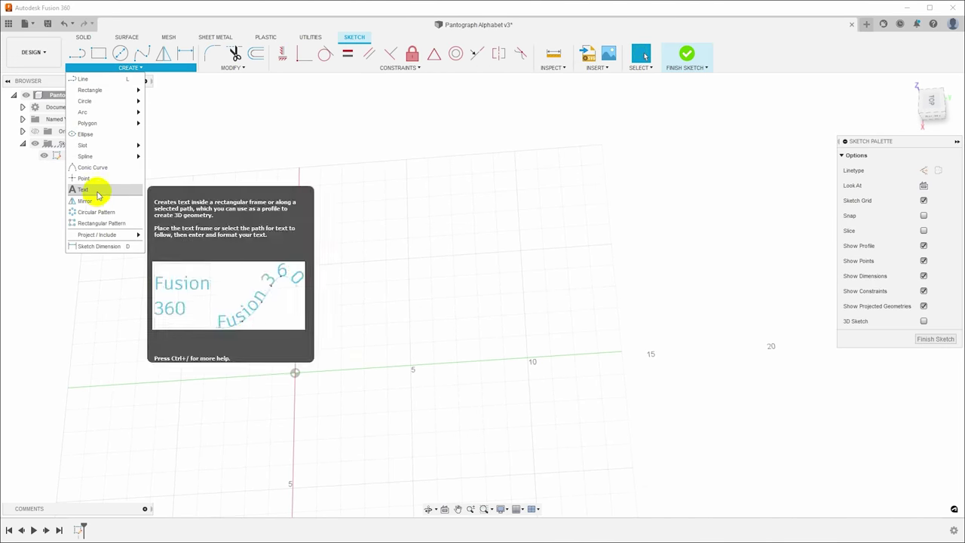
pyautogui.click(95, 189)
pyautogui.click(294, 372)
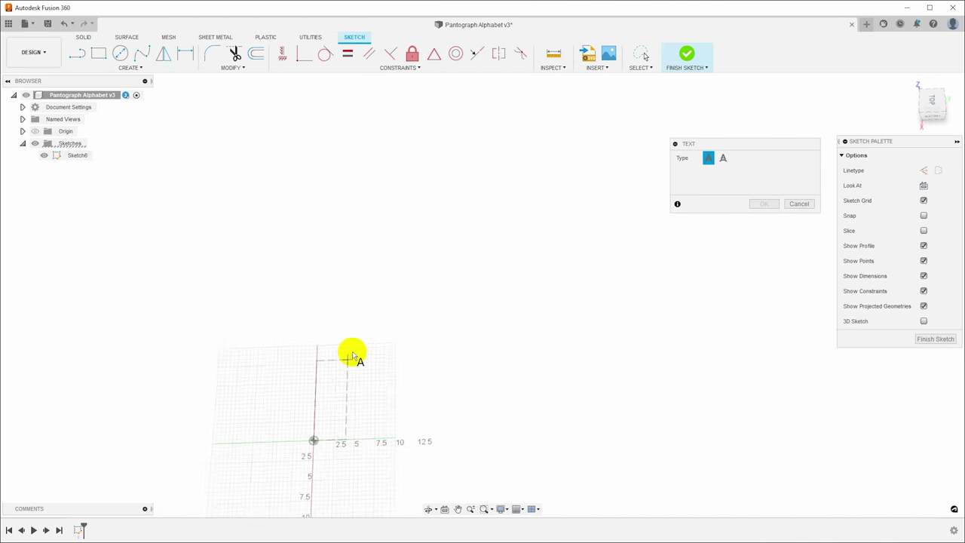
pyautogui.scroll(-3, 491, 375)
pyautogui.click(811, 327)
pyautogui.click(811, 327)
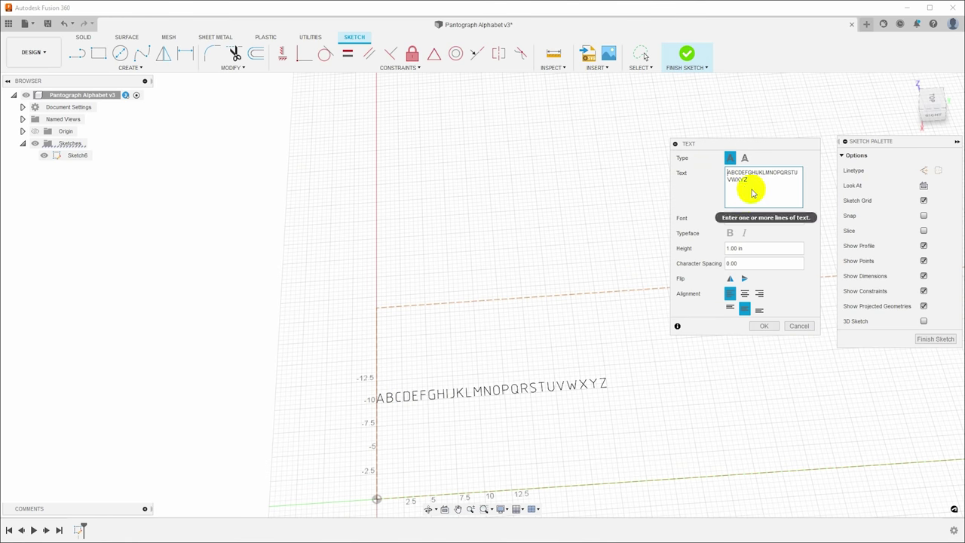
# - Try the Broadway font on the alphabet text and inspect the strokes of its letters
pyautogui.scroll(2, 424, 410)
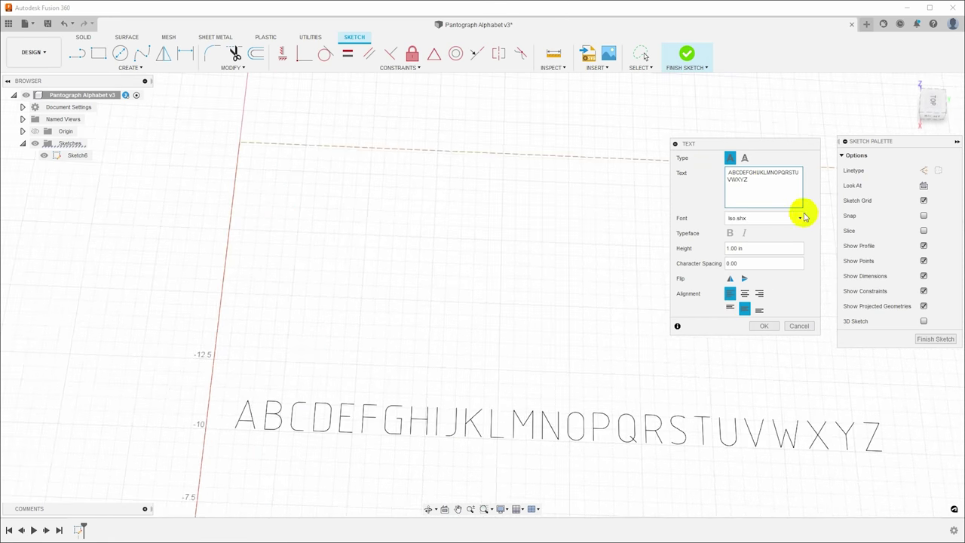
pyautogui.click(802, 219)
pyautogui.click(802, 218)
pyautogui.scroll(-10, 754, 302)
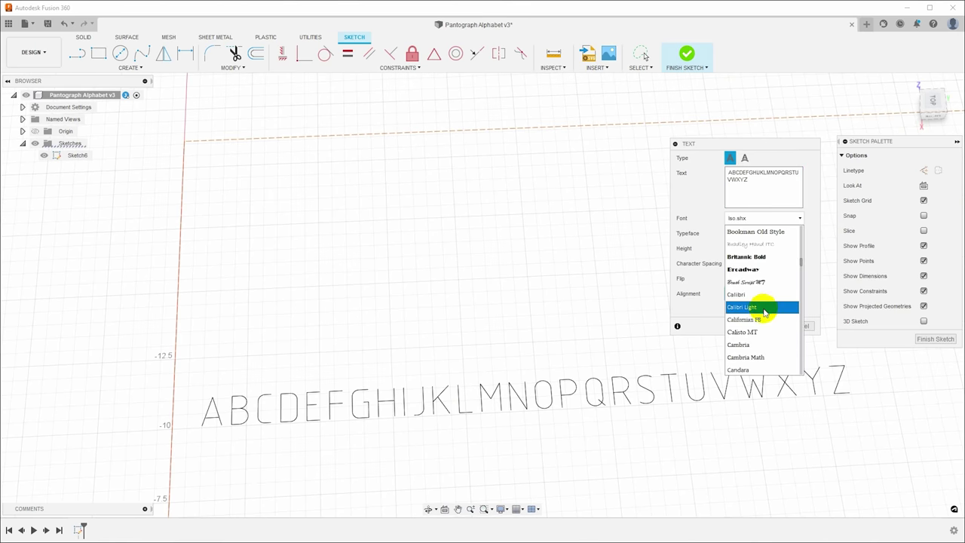
pyautogui.click(762, 270)
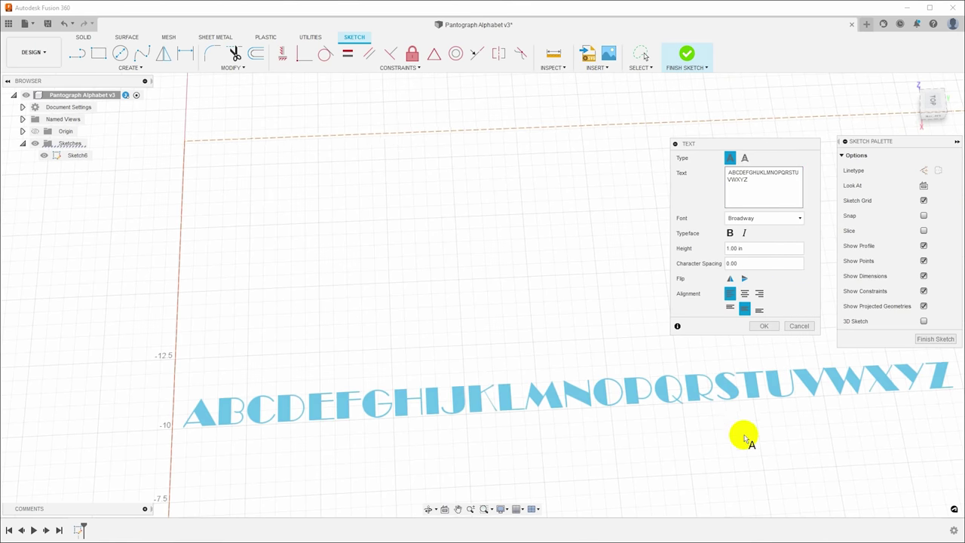
pyautogui.scroll(-1, 736, 436)
pyautogui.scroll(5, 724, 432)
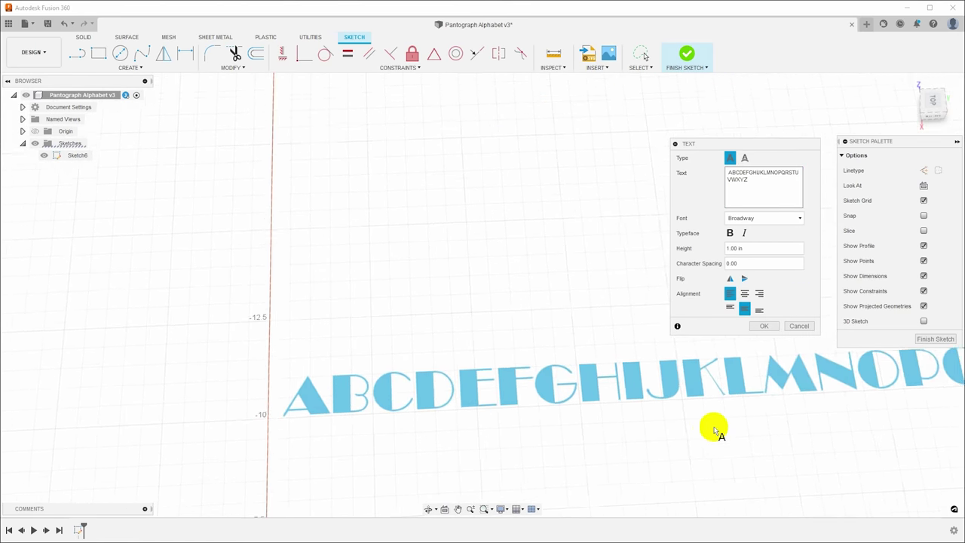
pyautogui.scroll(3, 712, 429)
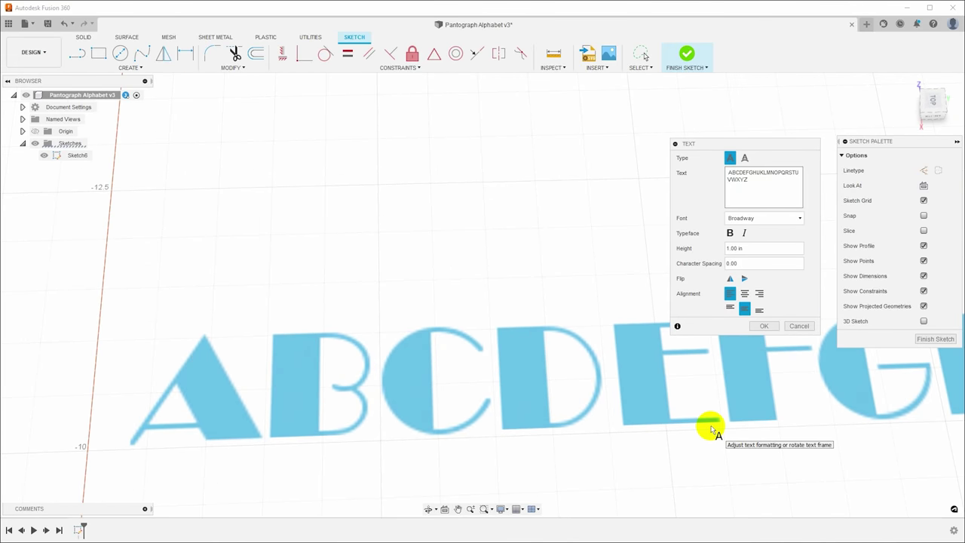
pyautogui.scroll(-5, 712, 429)
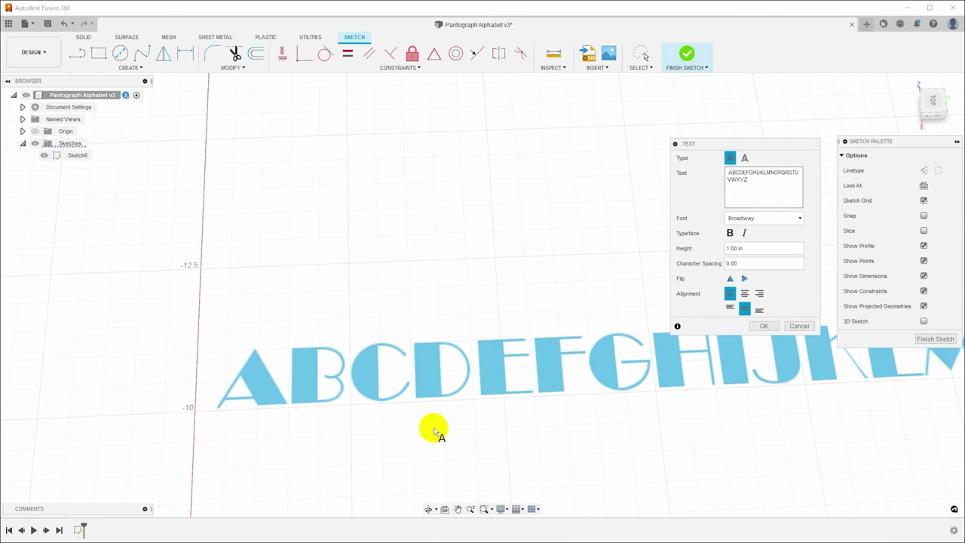
pyautogui.scroll(2, 455, 384)
pyautogui.scroll(3, 454, 385)
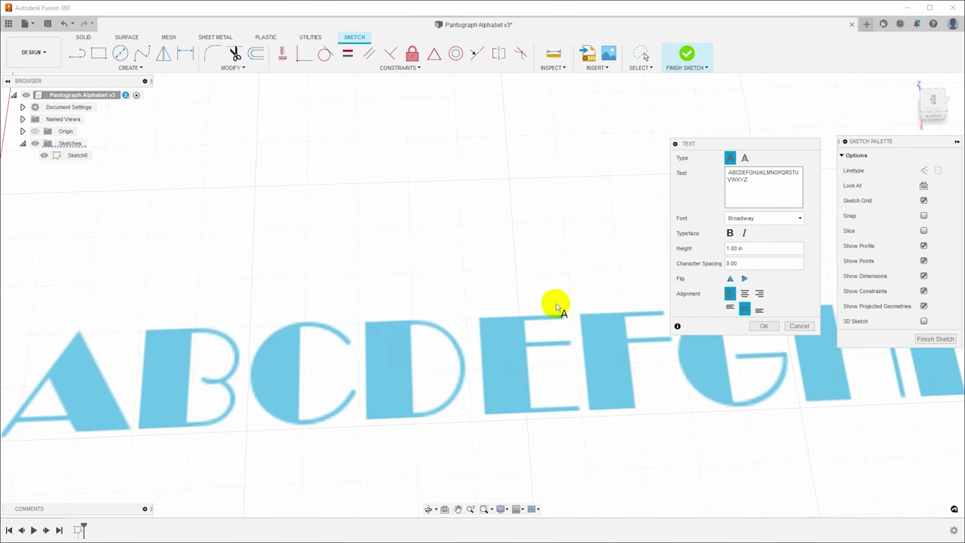
pyautogui.scroll(4, 555, 311)
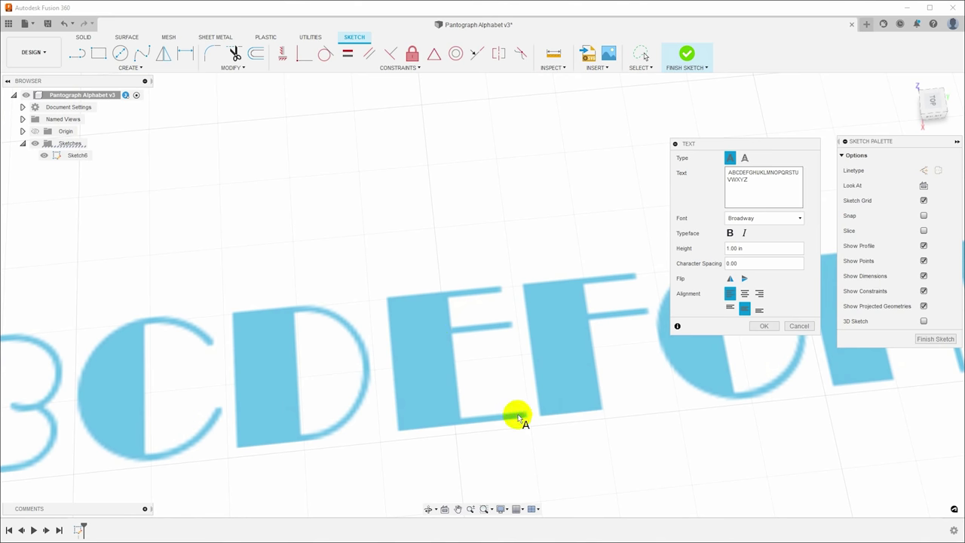
pyautogui.scroll(-5, 517, 411)
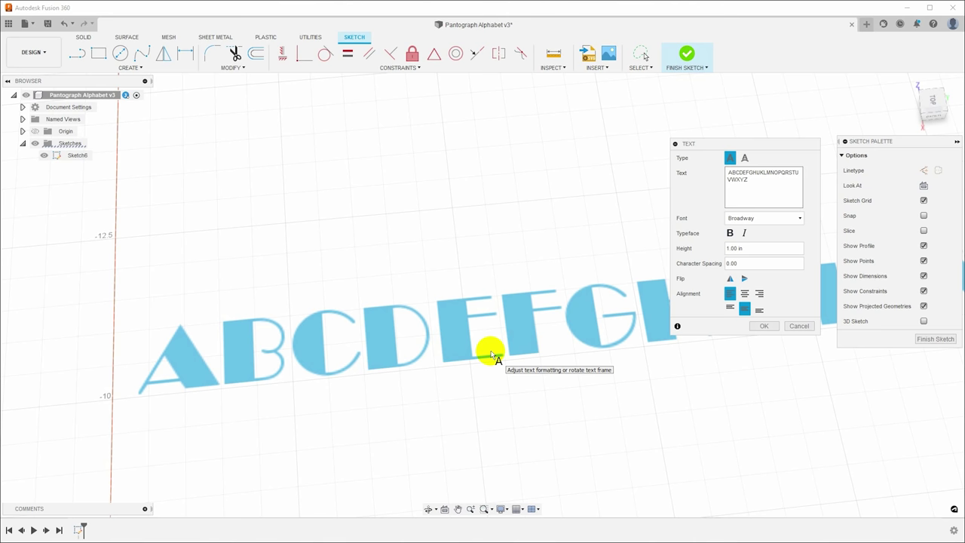
# - Set the alphabet text's font to the single-line Iso.shx and accept the sketch text
pyautogui.click(799, 218)
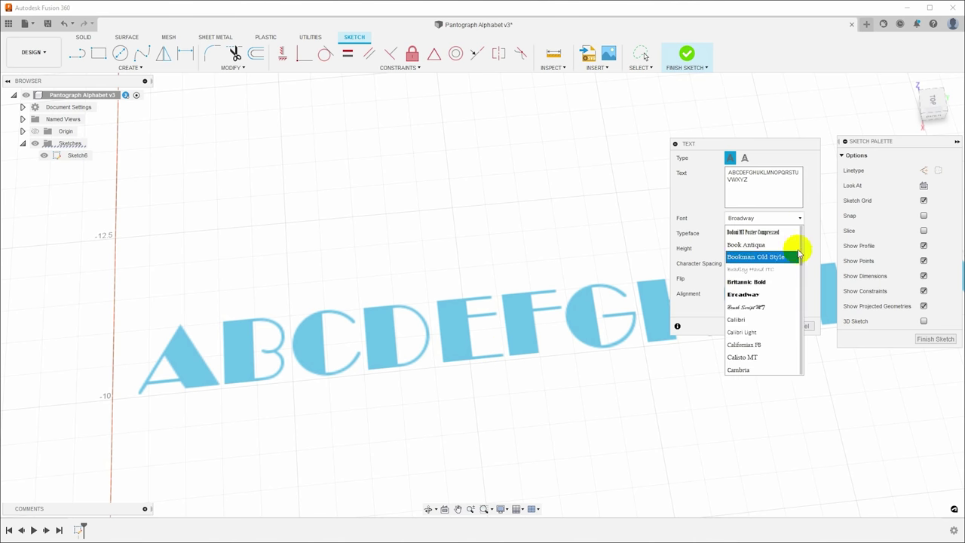
pyautogui.moveTo(804, 273); pyautogui.dragTo(801, 219)
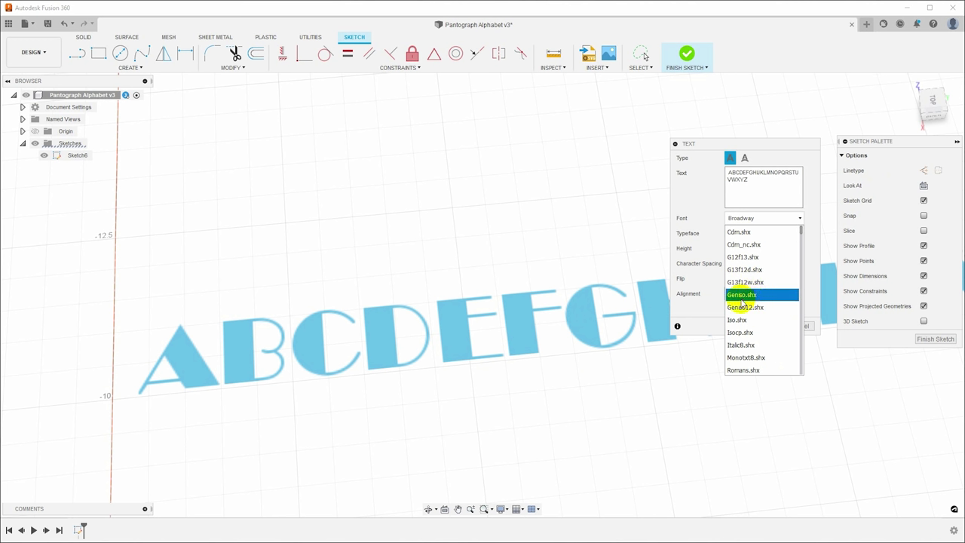
pyautogui.scroll(-2, 784, 362)
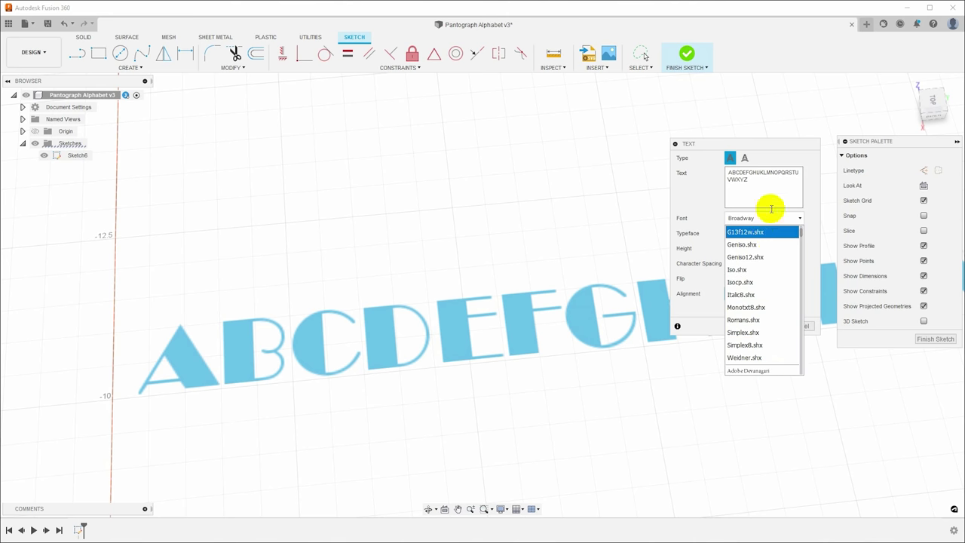
pyautogui.click(742, 271)
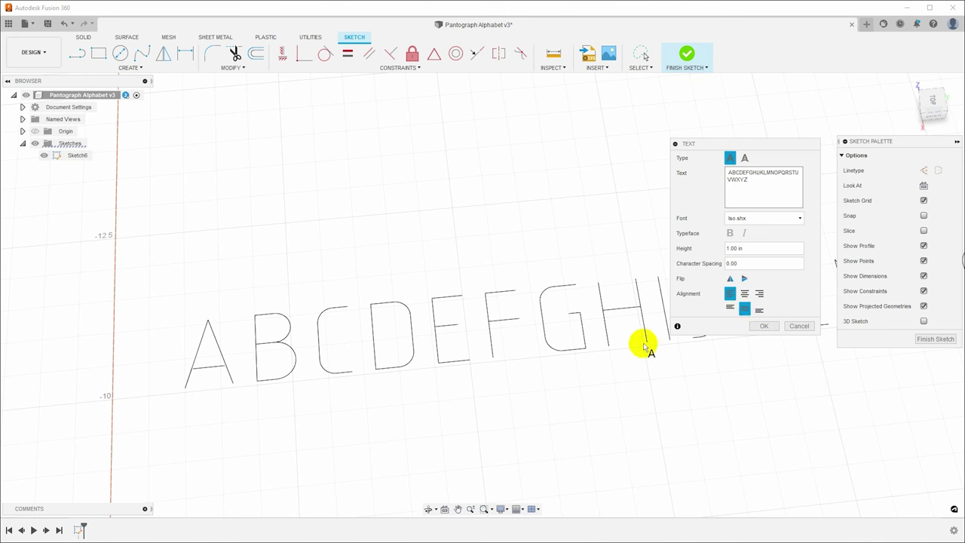
pyautogui.click(771, 331)
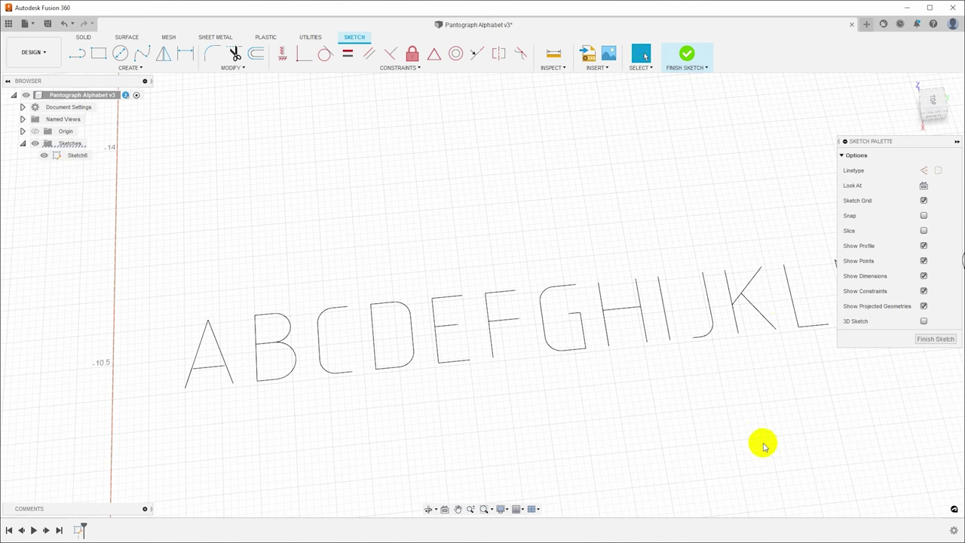
# - Examine the single-line letter shapes along the whole alphabet text, from A to Z
pyautogui.scroll(-4, 744, 448)
pyautogui.scroll(-2, 745, 450)
pyautogui.scroll(3, 744, 450)
pyautogui.scroll(-3, 724, 447)
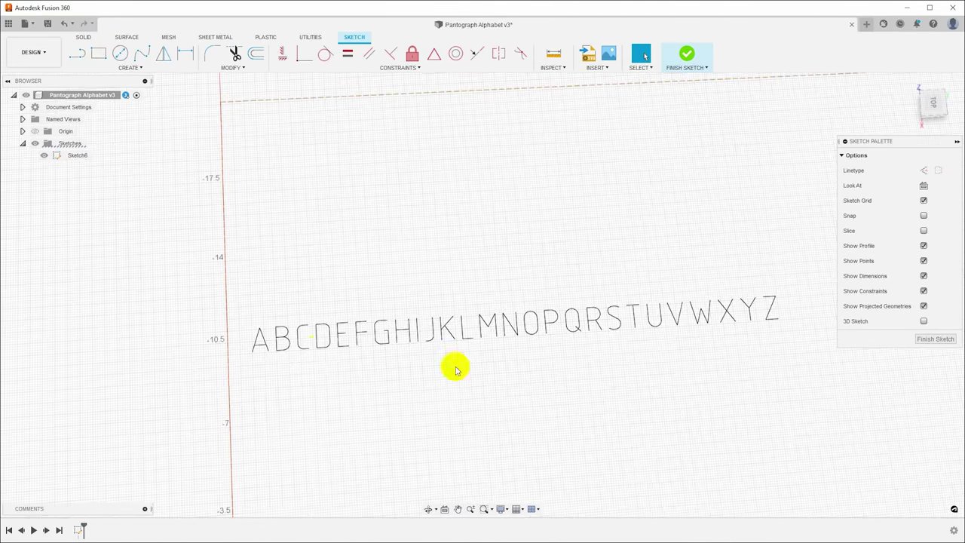
pyautogui.scroll(2, 620, 382)
pyautogui.scroll(5, 496, 381)
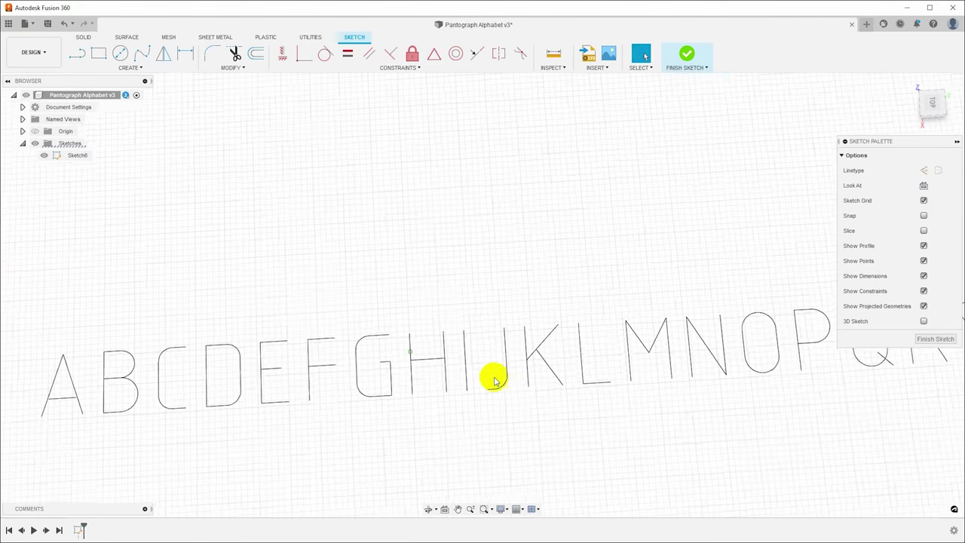
pyautogui.scroll(-3, 478, 457)
pyautogui.scroll(-1, 479, 460)
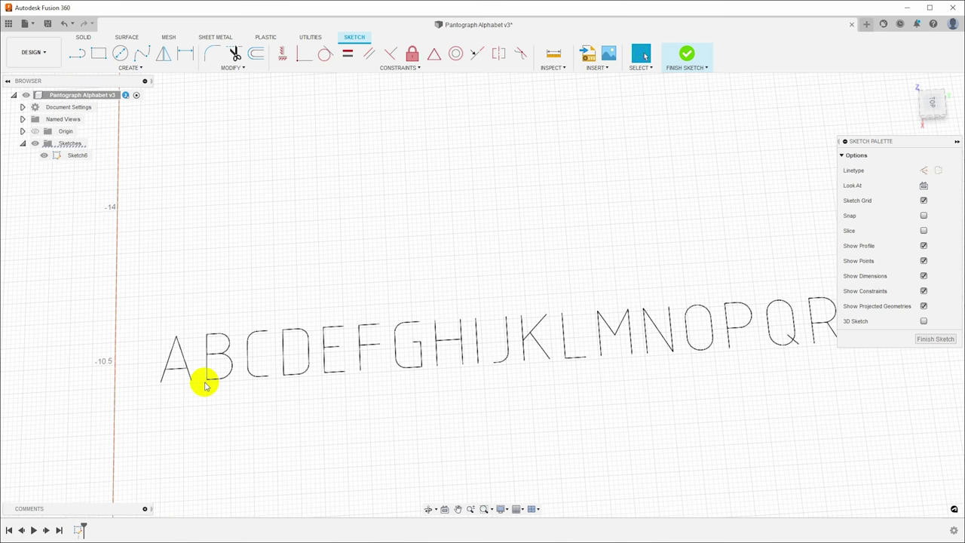
pyautogui.scroll(-2, 204, 386)
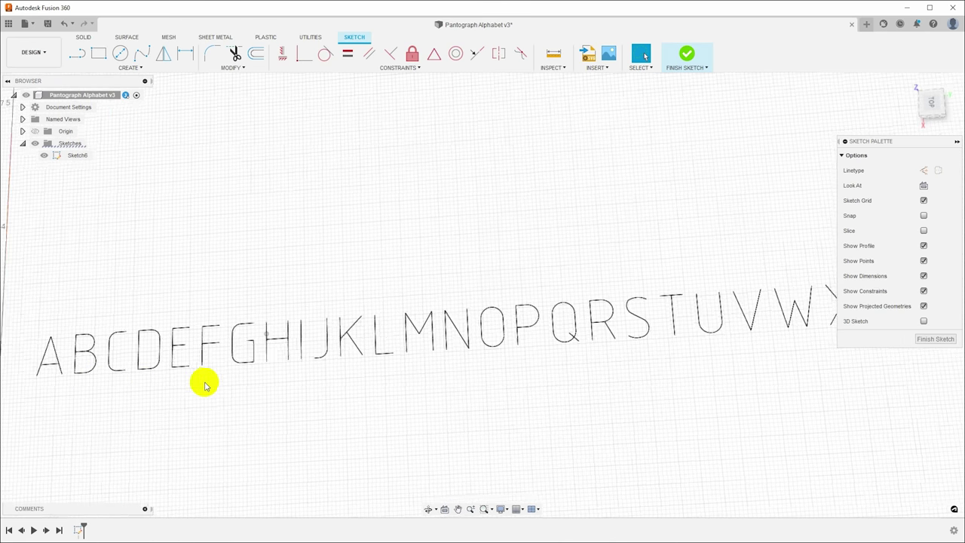
pyautogui.scroll(1, 204, 386)
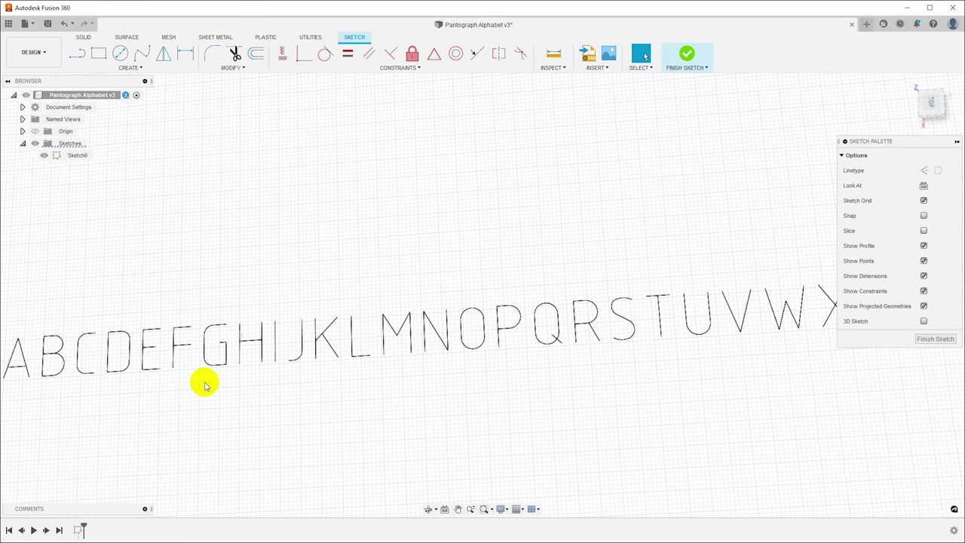
pyautogui.scroll(8, 670, 352)
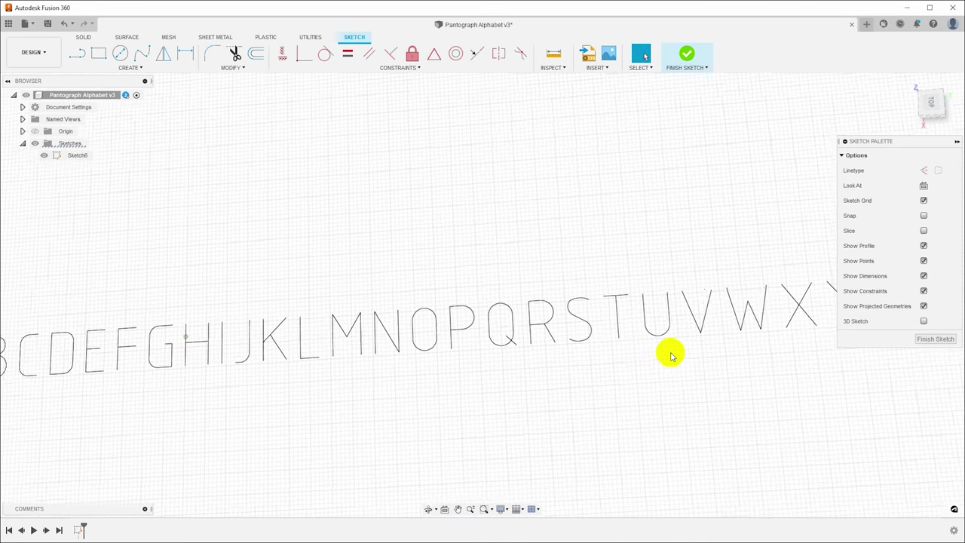
pyautogui.scroll(-5, 661, 364)
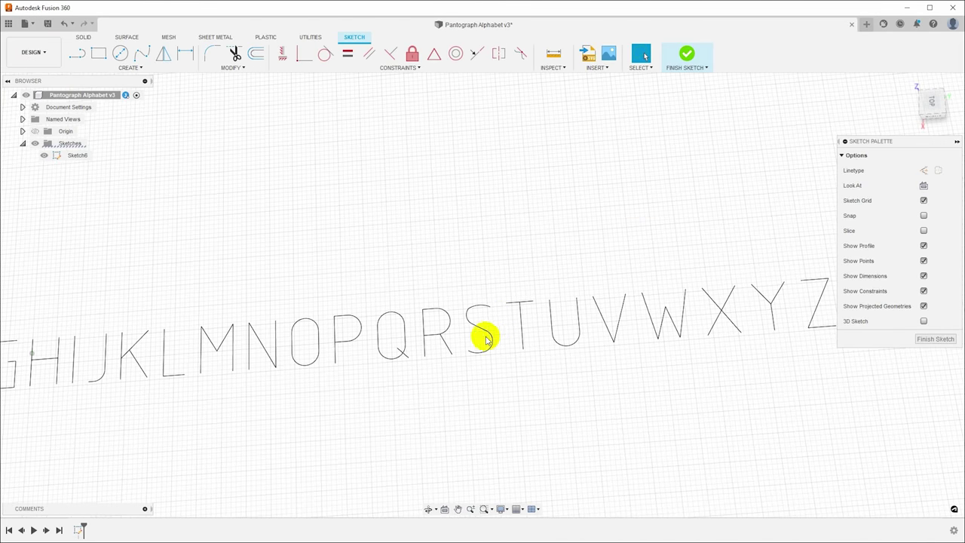
# - Inspect the stroke shapes and spacing of the single-line alphabet, comparing individual letters with the full row
pyautogui.scroll(-2, 473, 341)
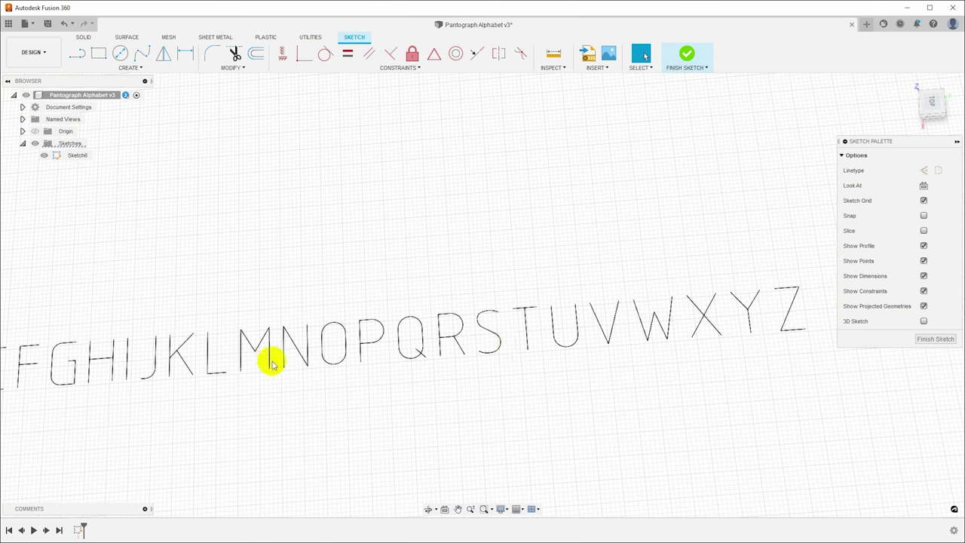
pyautogui.scroll(6, 479, 373)
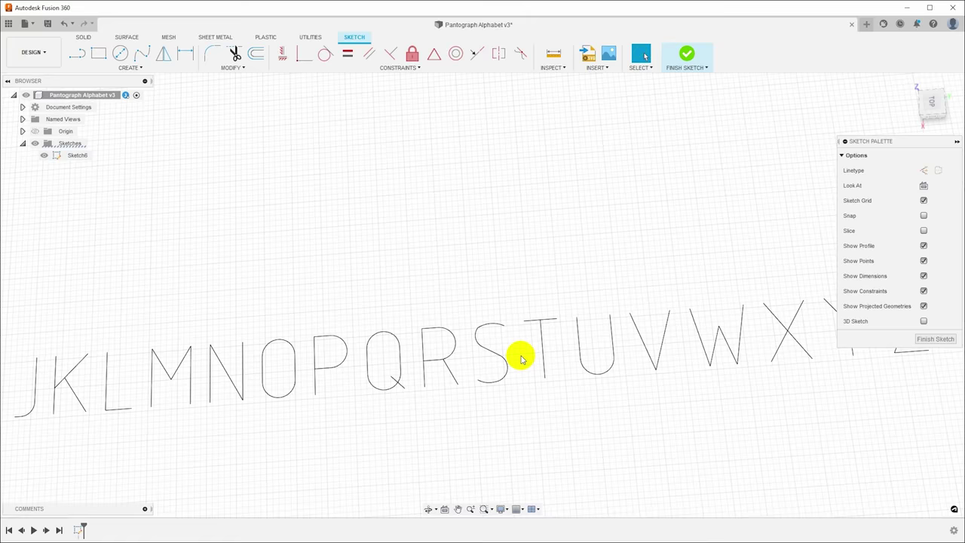
pyautogui.scroll(-4, 452, 359)
pyautogui.scroll(5, 226, 365)
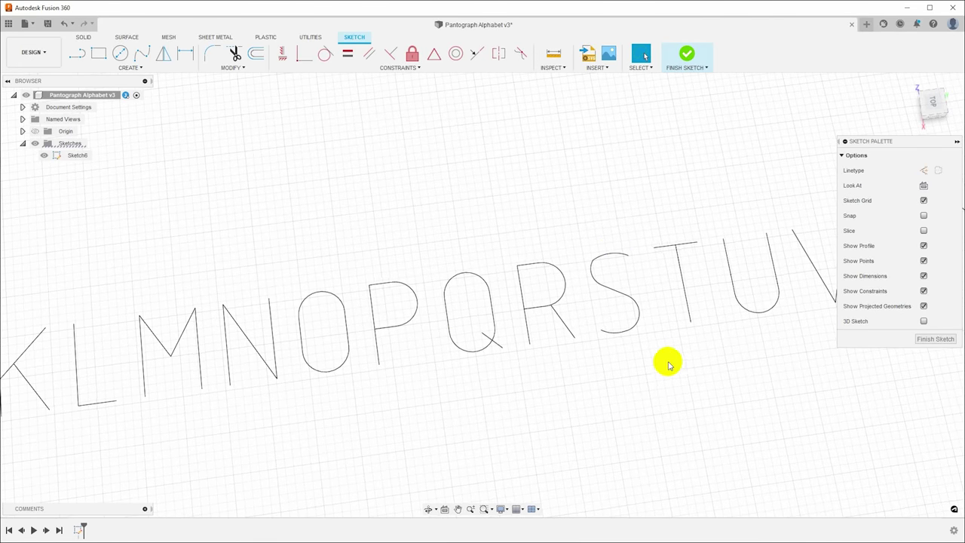
pyautogui.keyDown('shift'); pyautogui.moveTo(675, 326); pyautogui.dragTo(780, 203, button='middle'); pyautogui.keyUp('shift')
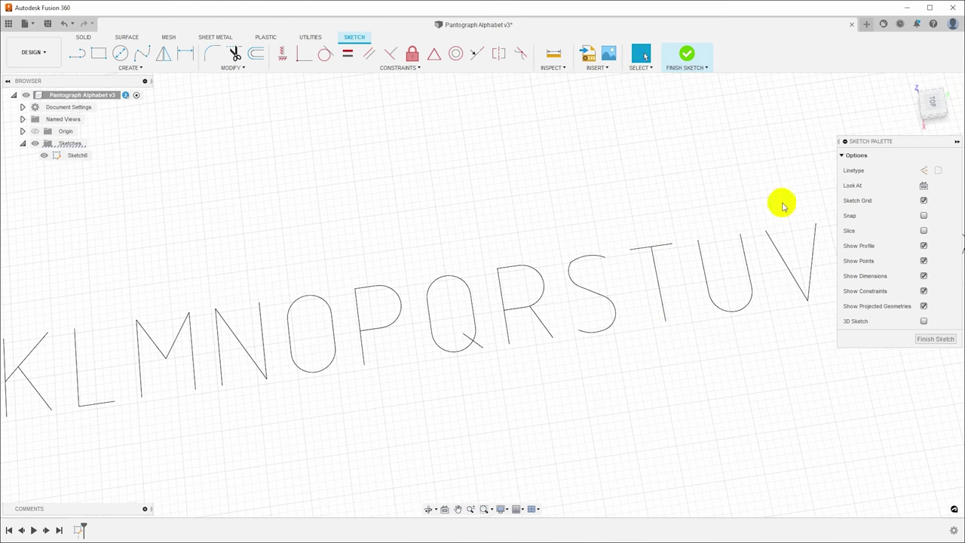
pyautogui.scroll(-3, 664, 312)
pyautogui.scroll(-2, 668, 330)
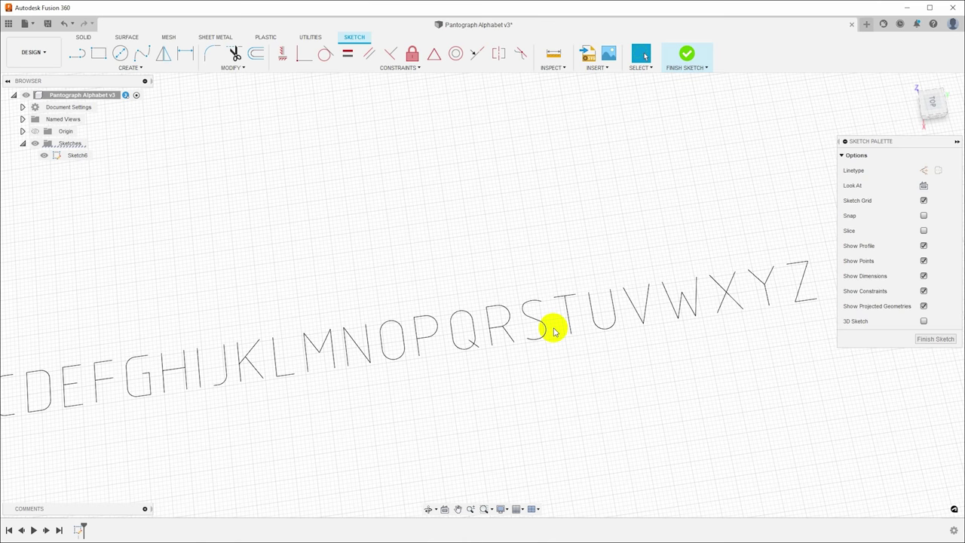
pyautogui.scroll(-3, 553, 332)
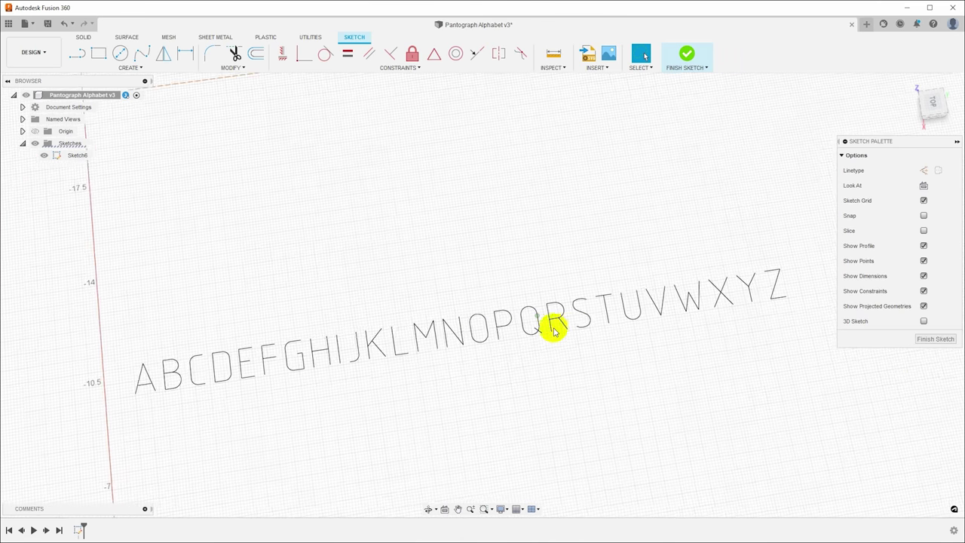
pyautogui.scroll(5, 553, 332)
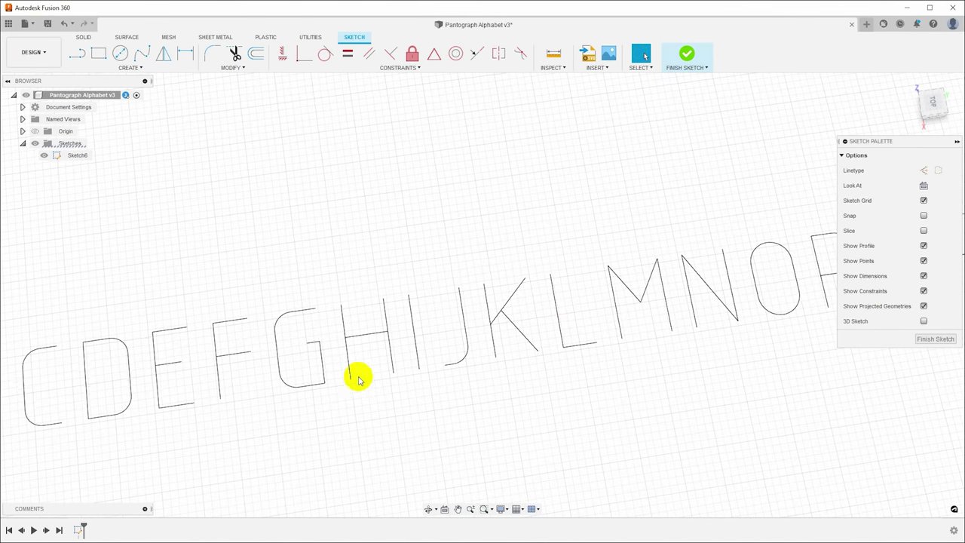
pyautogui.scroll(-1, 435, 383)
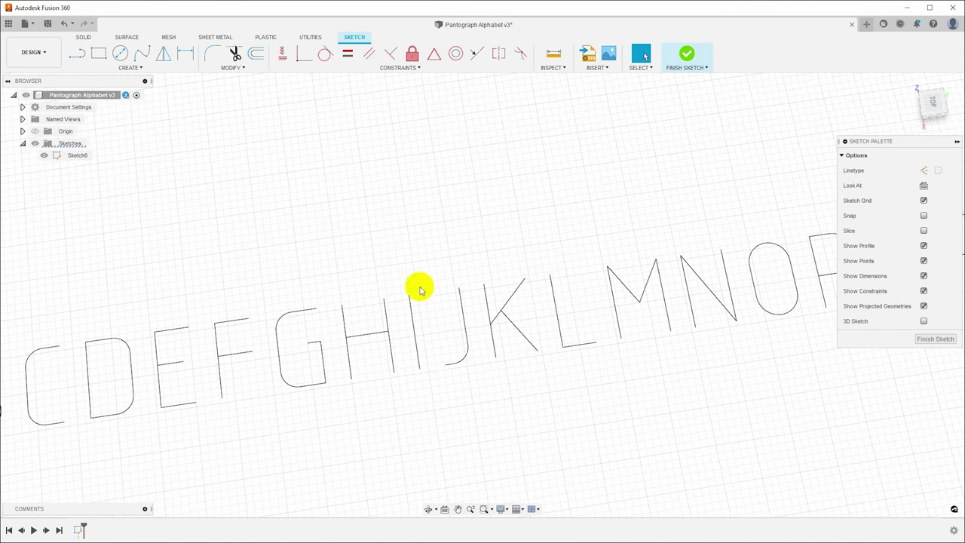
pyautogui.scroll(-5, 442, 487)
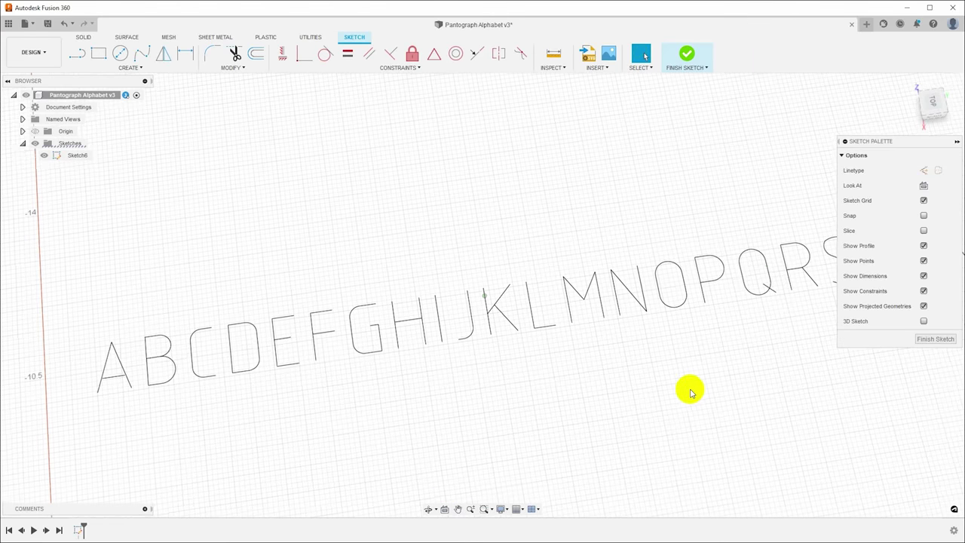
pyautogui.moveTo(683, 401)
pyautogui.keyDown('shift'); pyautogui.mouseDown(button='middle')
pyautogui.moveTo(474, 372)
pyautogui.moveTo(468, 343)
pyautogui.mouseUp(button='middle'); pyautogui.keyUp('shift')
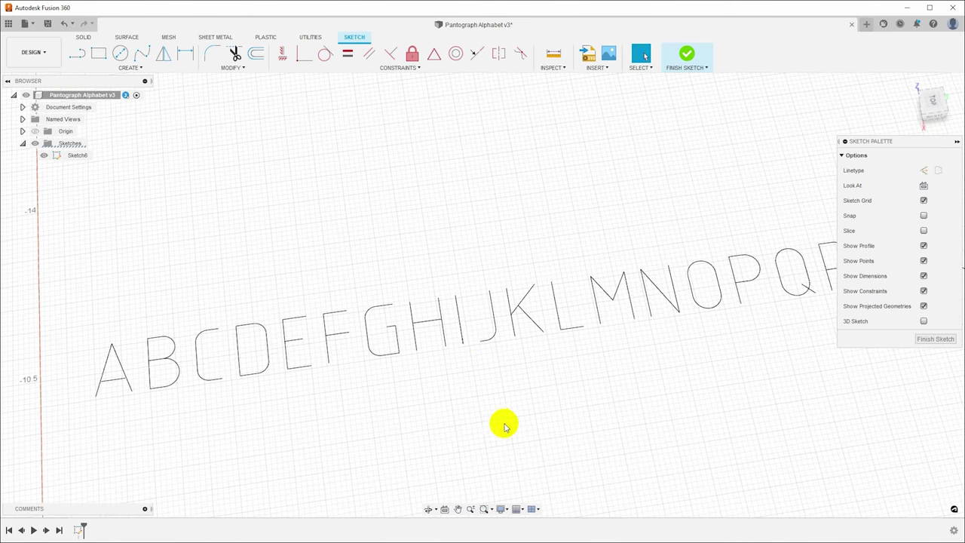
pyautogui.keyDown('shift'); pyautogui.moveTo(505, 425); pyautogui.dragTo(507, 423, button='middle'); pyautogui.keyUp('shift')
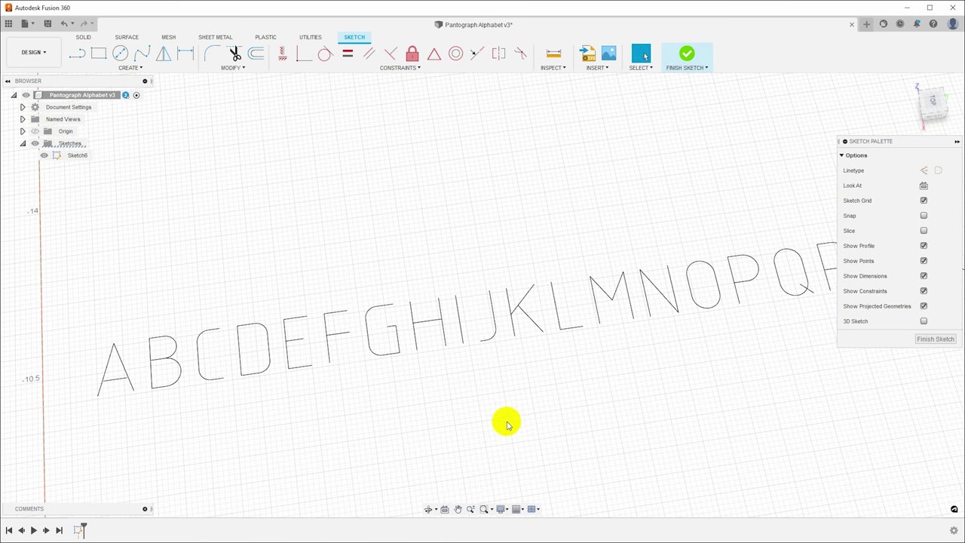
pyautogui.scroll(-2, 663, 468)
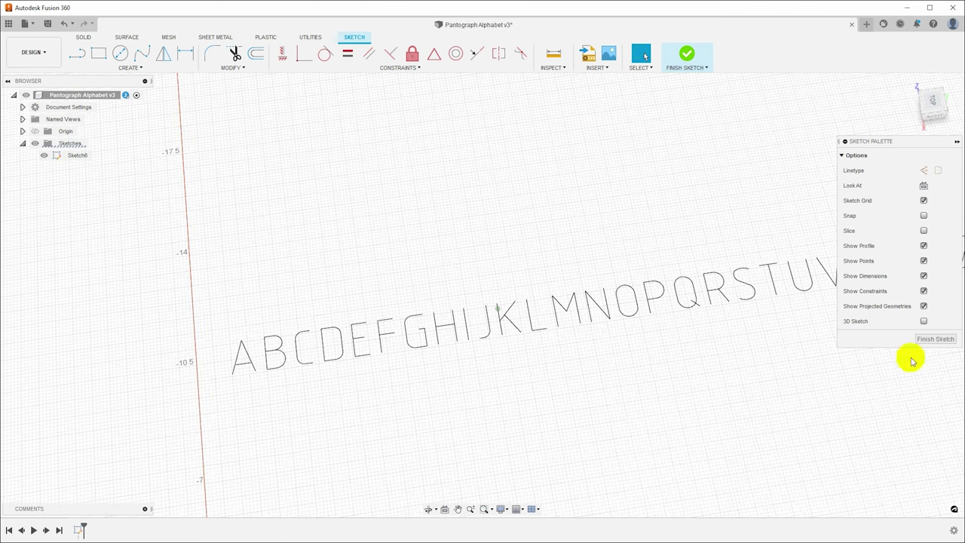
# - Reopen the alphabet sketch and dimension the text frame's height with the BlockHeight parameter
pyautogui.click(936, 340)
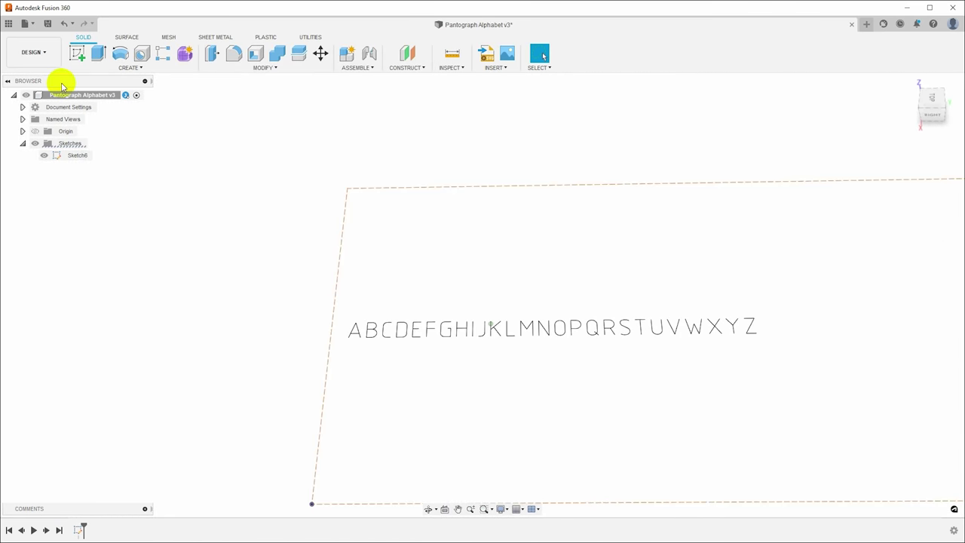
pyautogui.doubleClick(60, 156)
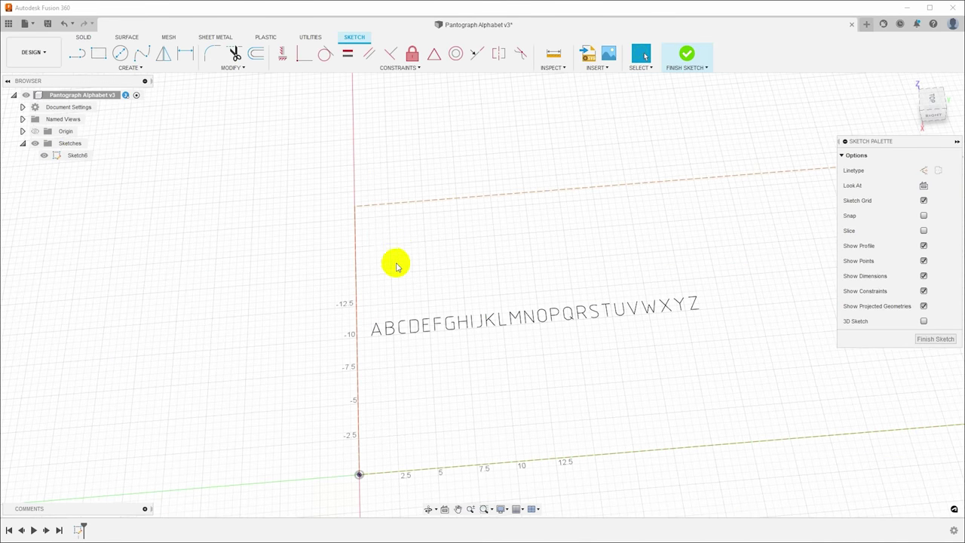
pyautogui.press('d')
pyautogui.click(394, 201)
pyautogui.click(402, 475)
pyautogui.click(319, 399)
pyautogui.write('Blo')
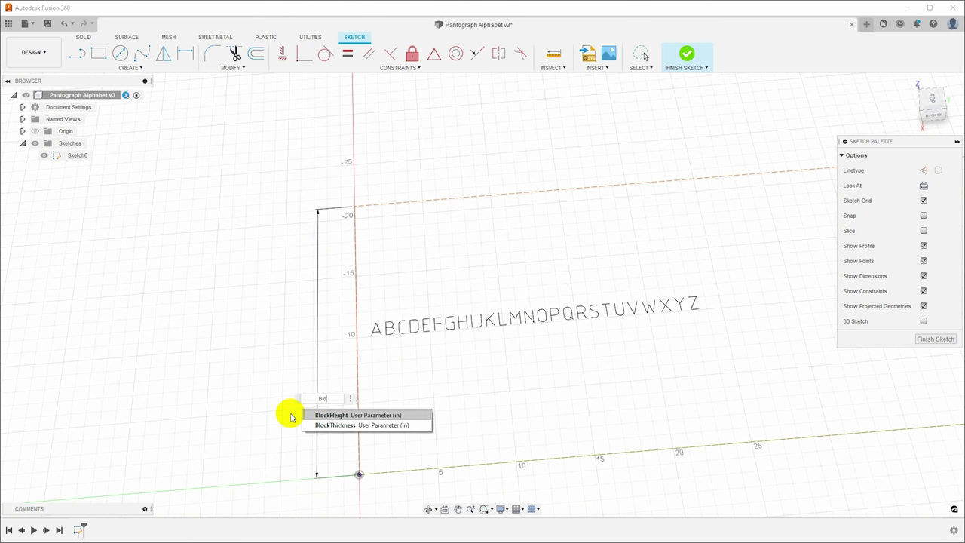
pyautogui.write('ck')
pyautogui.press('Return')
pyautogui.press('Return')
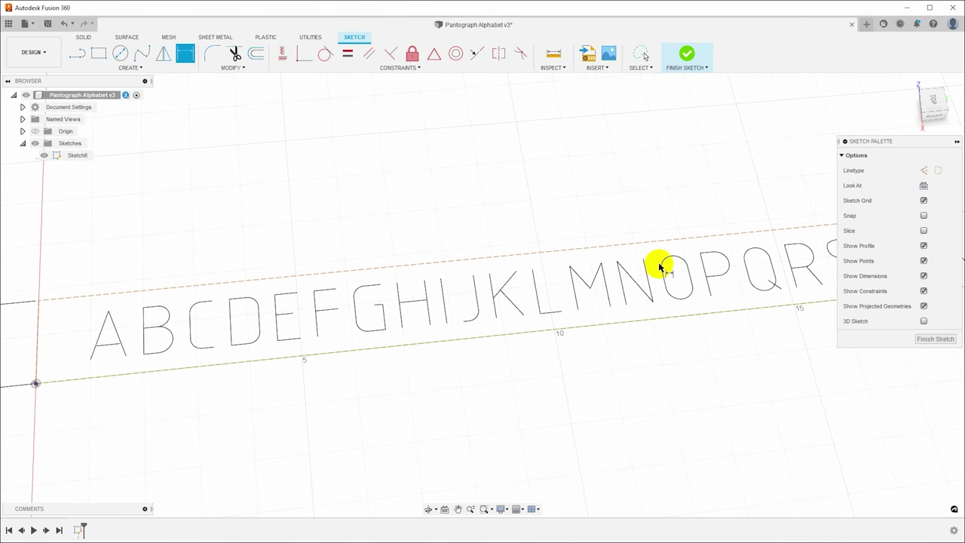
pyautogui.press('Escape')
# - Explode the alphabet text into individual sketch curves and finish the sketch
pyautogui.rightClick(124, 350)
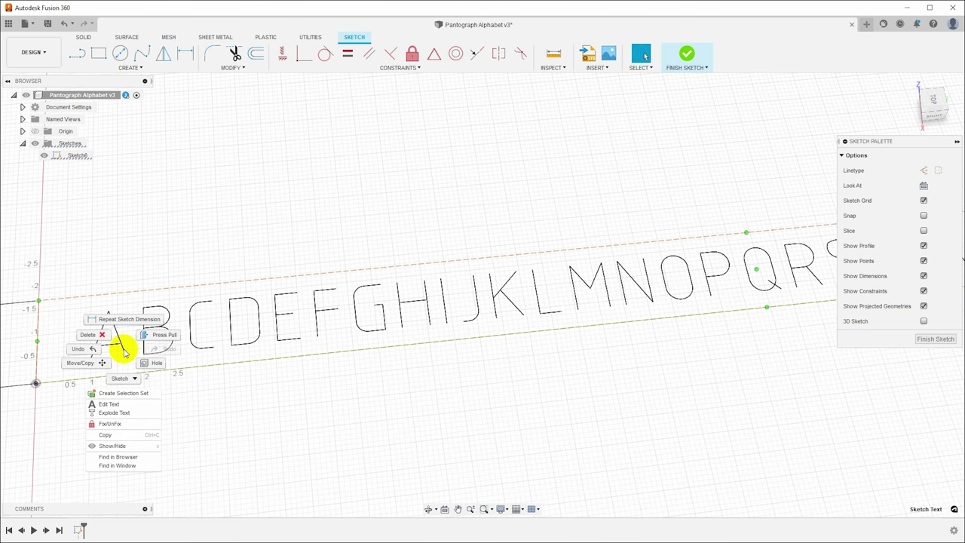
pyautogui.click(123, 420)
pyautogui.moveTo(272, 451)
pyautogui.keyDown('shift'); pyautogui.mouseDown(button='middle')
pyautogui.moveTo(215, 340)
pyautogui.moveTo(116, 323)
pyautogui.moveTo(500, 319)
pyautogui.moveTo(805, 332)
pyautogui.moveTo(784, 347)
pyautogui.mouseUp(button='middle'); pyautogui.keyUp('shift')
pyautogui.moveTo(157, 306)
pyautogui.keyDown('shift'); pyautogui.mouseDown(button='middle')
pyautogui.moveTo(213, 445)
pyautogui.moveTo(218, 411)
pyautogui.mouseUp(button='middle'); pyautogui.keyUp('shift')
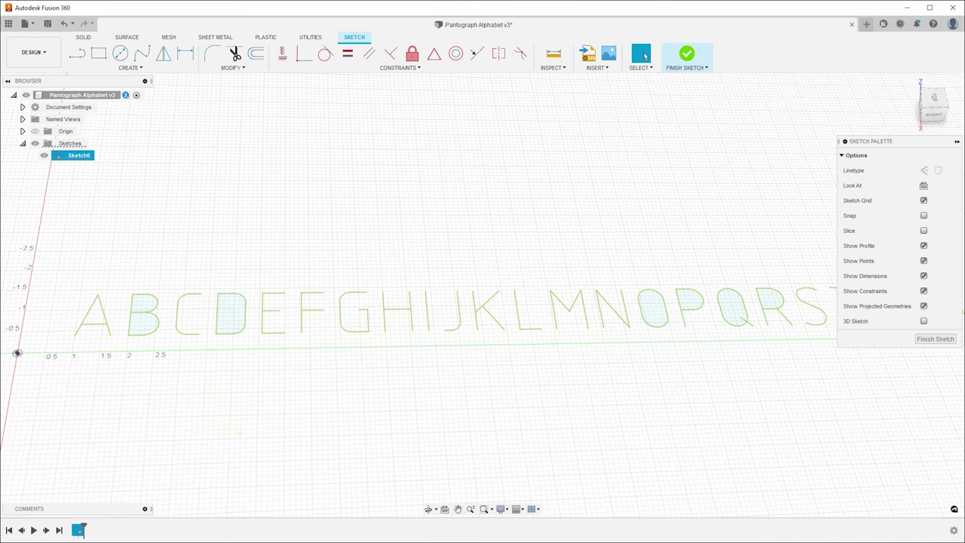
pyautogui.click(941, 341)
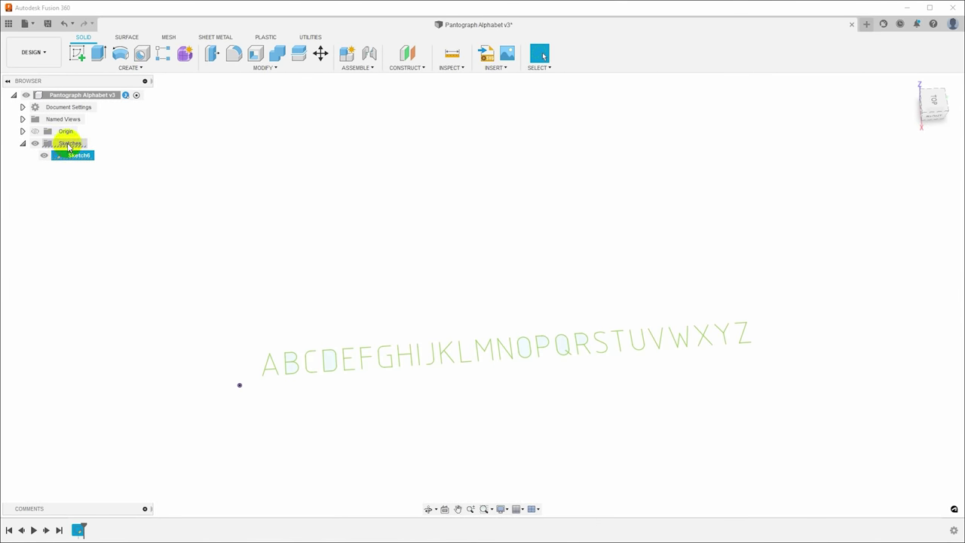
# - Create a new sketch on the XY plane and draw a rectangle from the origin around the alphabet, about 24.4 by 1.9 in
pyautogui.rightClick(69, 145)
pyautogui.press('Escape')
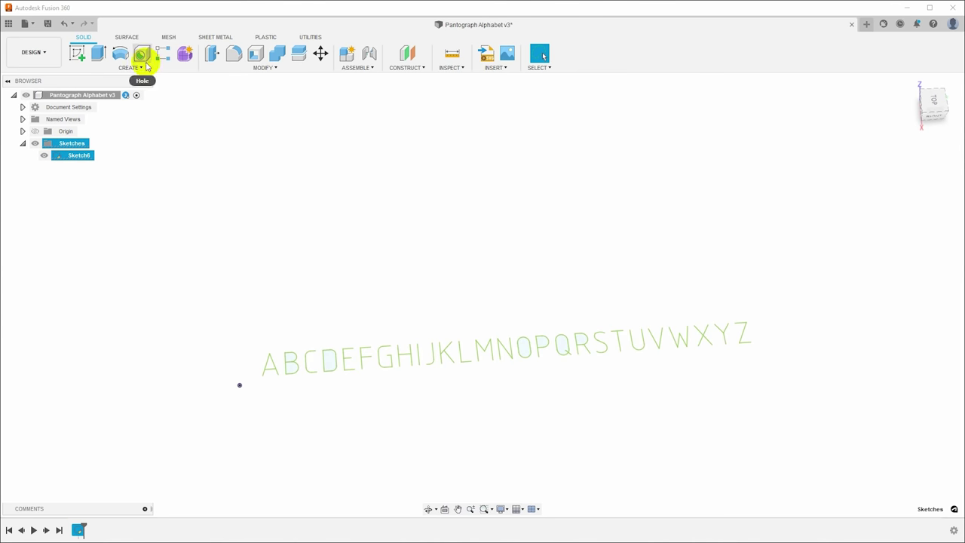
pyautogui.click(130, 67)
pyautogui.click(94, 89)
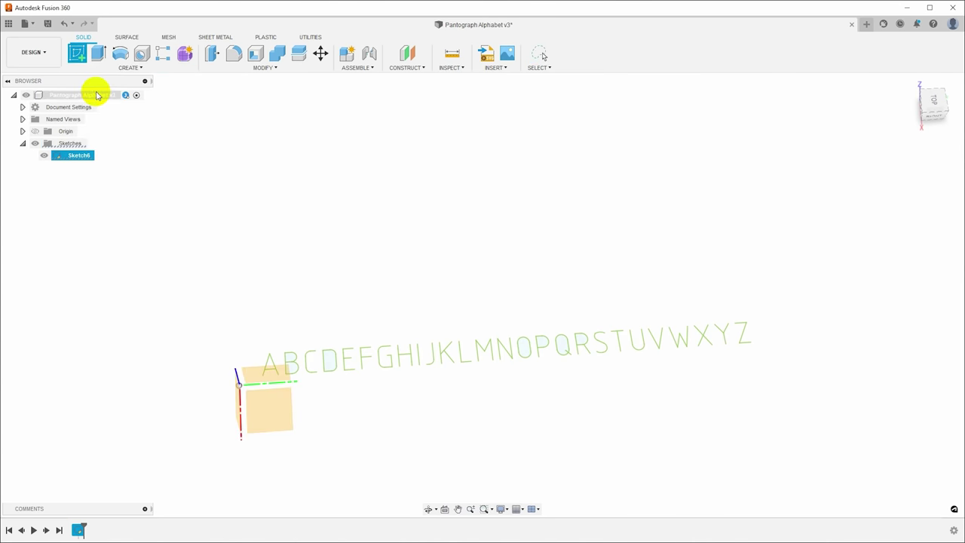
pyautogui.click(265, 417)
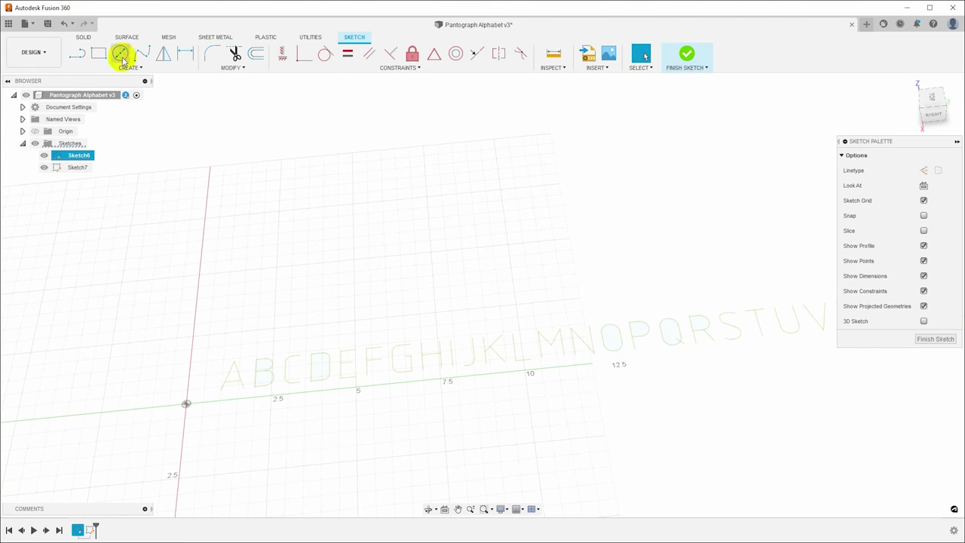
pyautogui.click(98, 55)
pyautogui.click(189, 406)
pyautogui.scroll(-3, 265, 388)
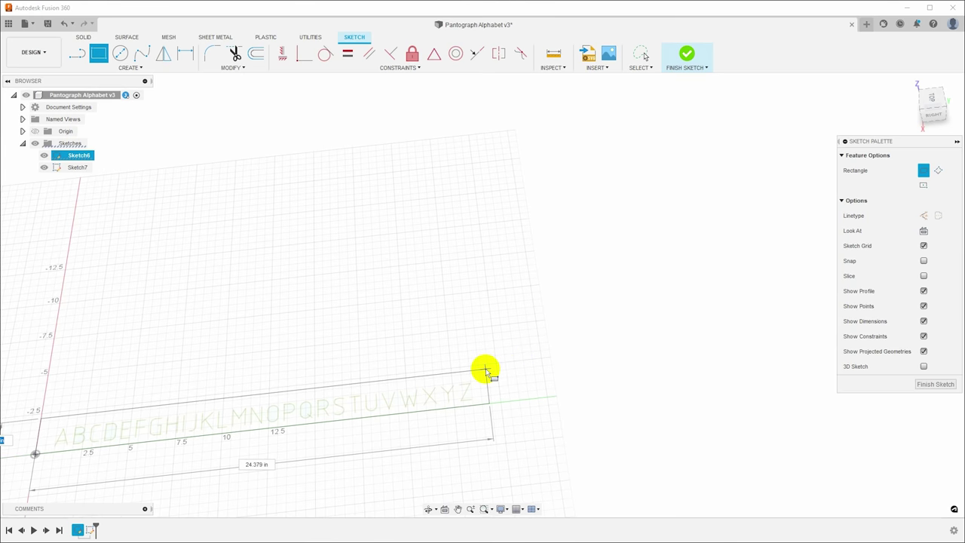
pyautogui.click(494, 373)
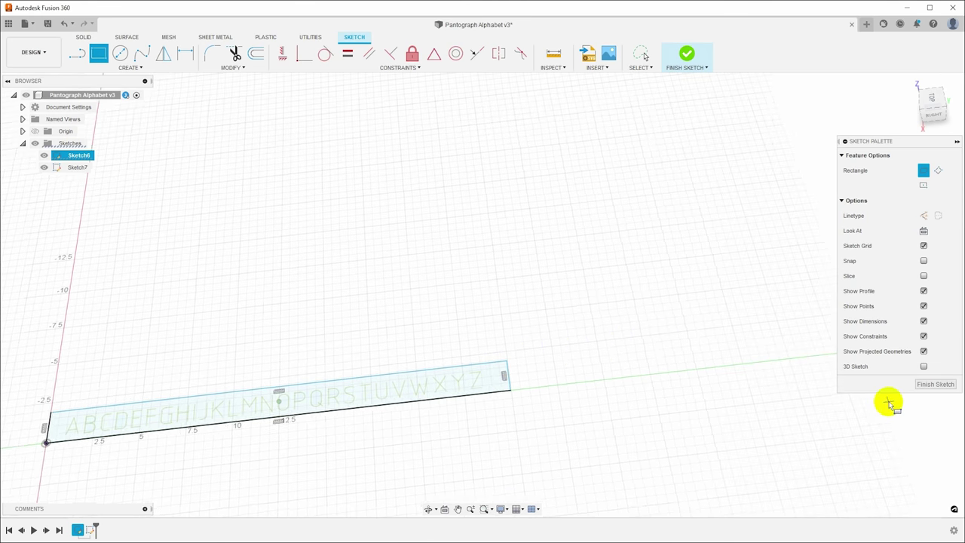
# - Dimension the rectangle's short side at the origin with the BlockHeight parameter
pyautogui.scroll(3, 269, 407)
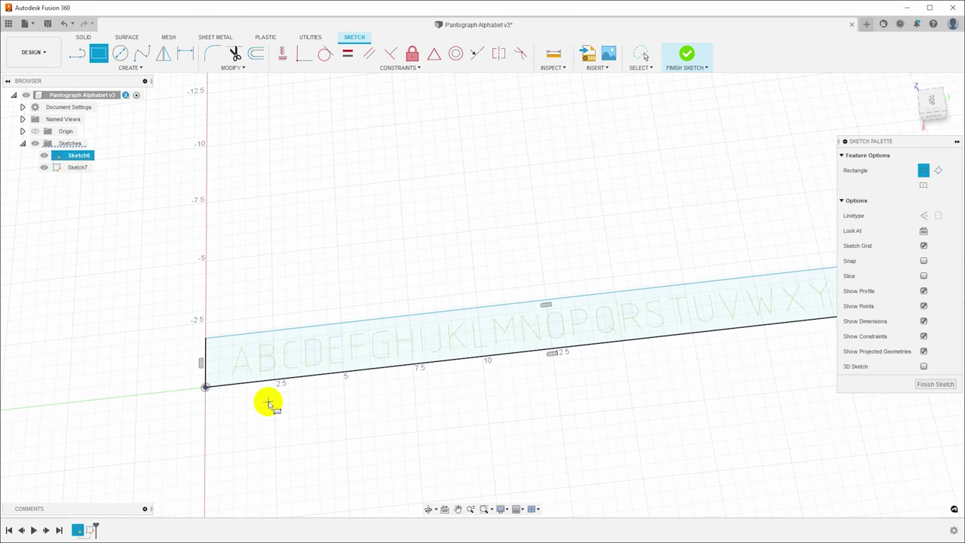
pyautogui.press('d')
pyautogui.click(205, 357)
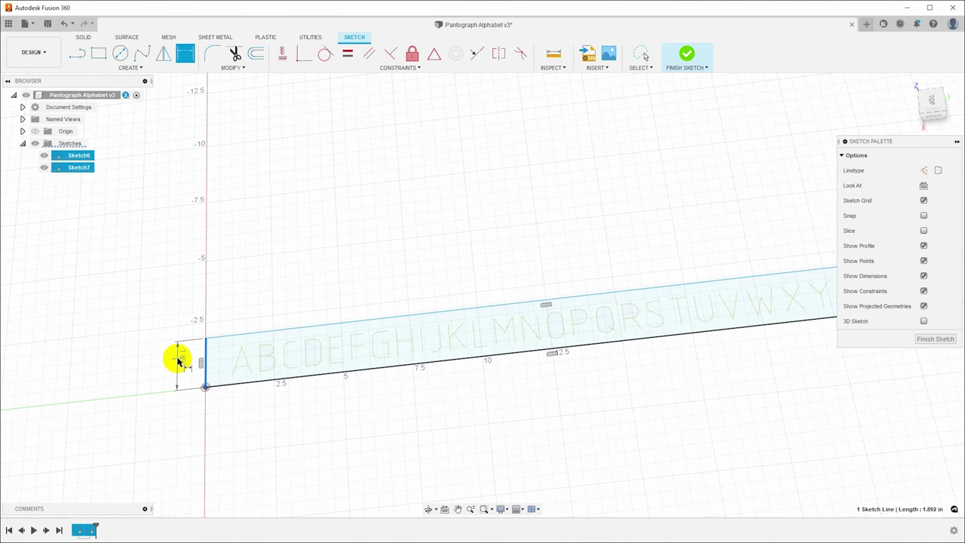
pyautogui.click(181, 375)
pyautogui.write('BlockHeight')
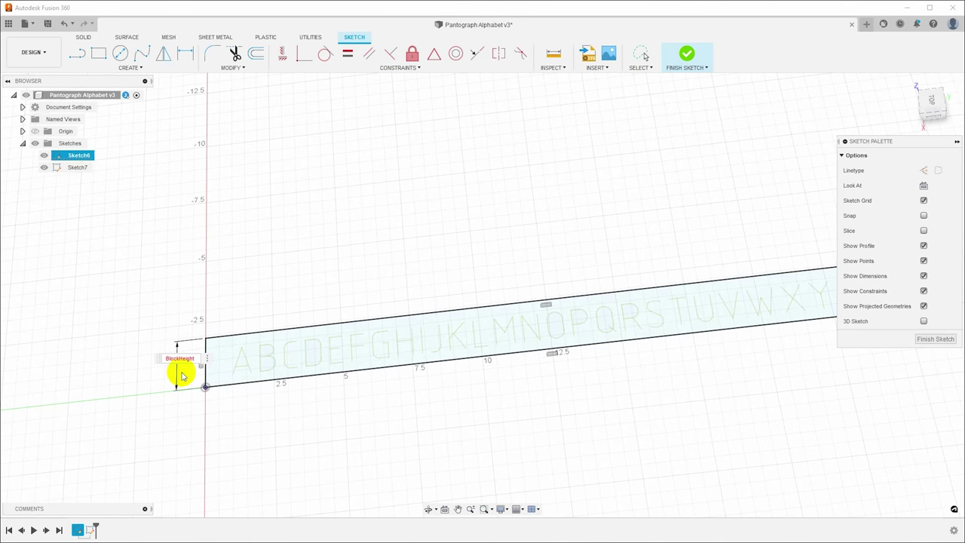
pyautogui.press('Return')
# - Draw a divider line across the rectangle just before the letter A, perpendicular to its long edges
pyautogui.scroll(5, 181, 376)
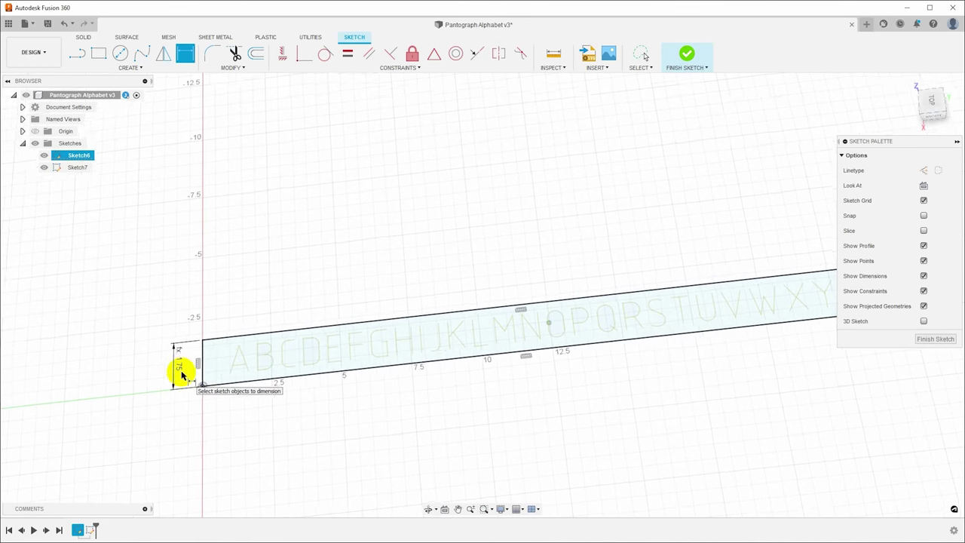
pyautogui.scroll(4, 181, 374)
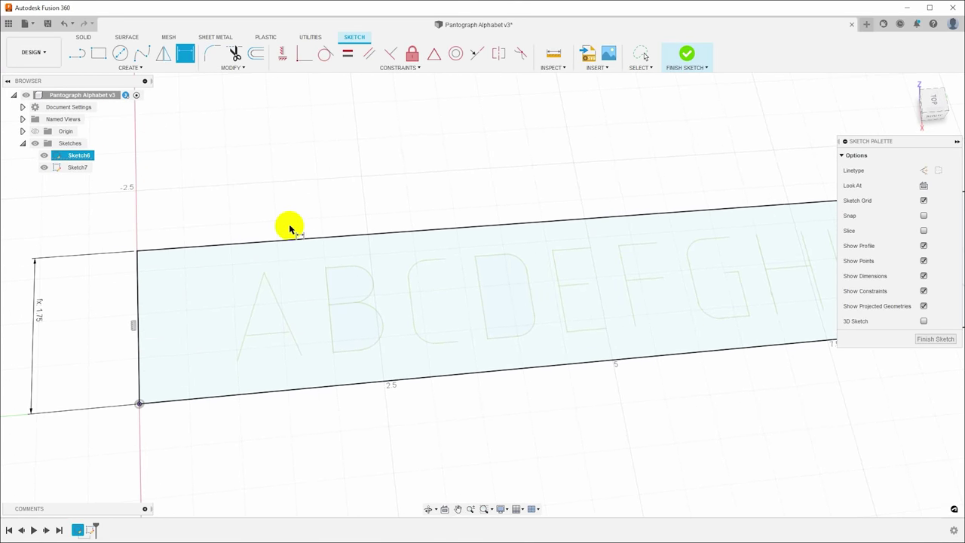
pyautogui.press('l')
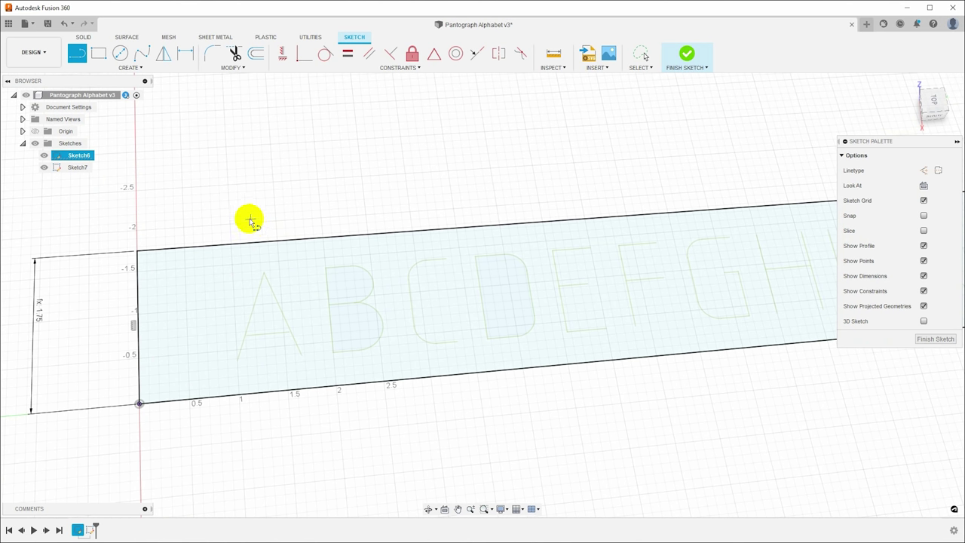
pyautogui.click(221, 248)
pyautogui.click(227, 397)
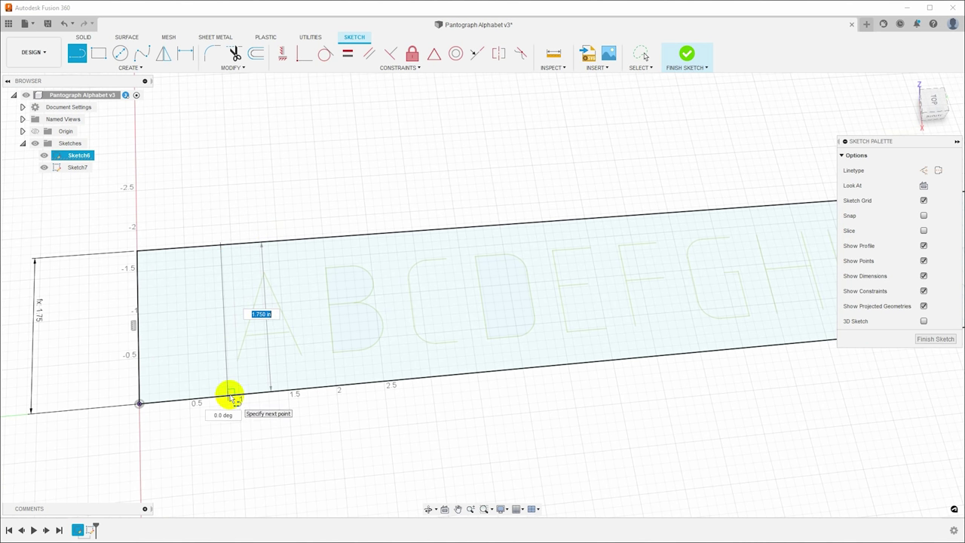
pyautogui.click(230, 396)
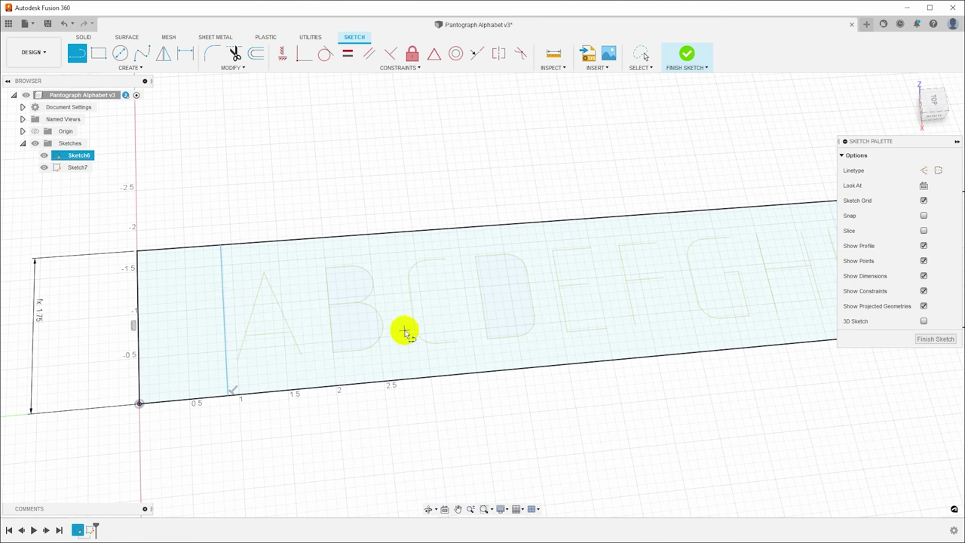
# - Draw divider lines across the rectangle after the letters A, B and C
pyautogui.click(303, 240)
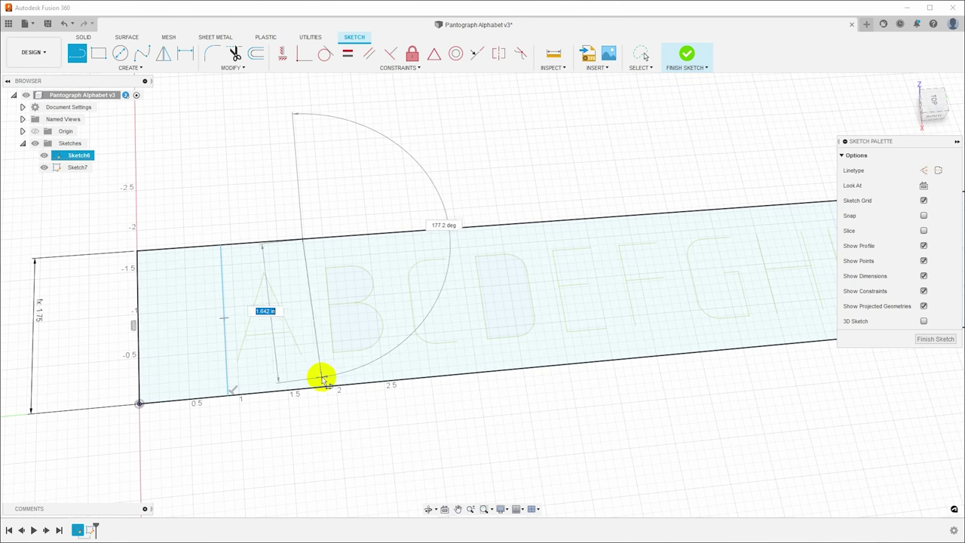
pyautogui.click(315, 386)
pyautogui.click(388, 237)
pyautogui.click(404, 379)
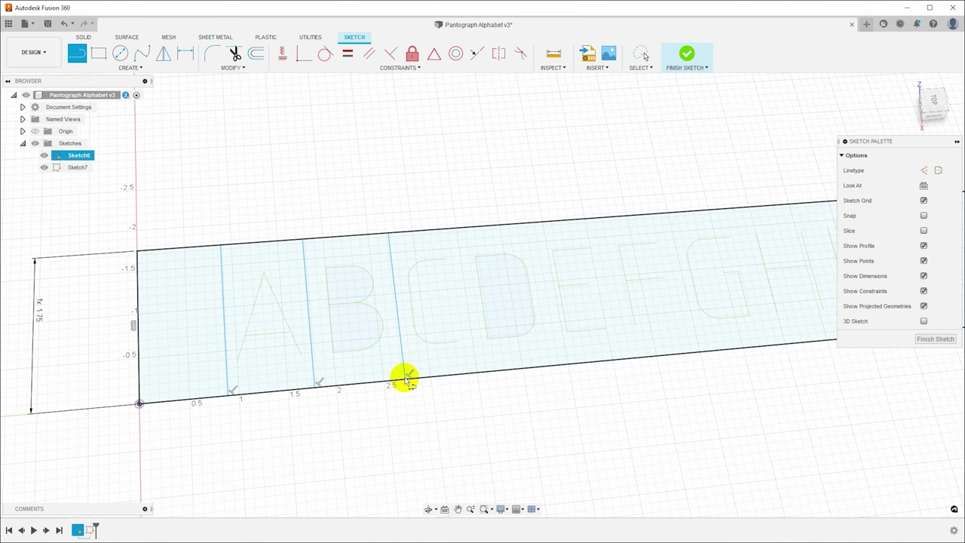
pyautogui.click(461, 229)
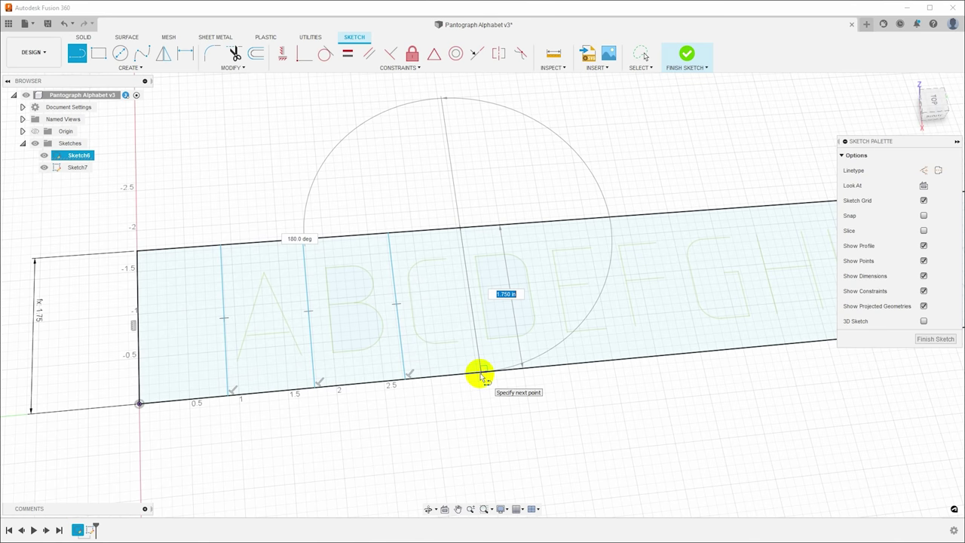
pyautogui.click(481, 373)
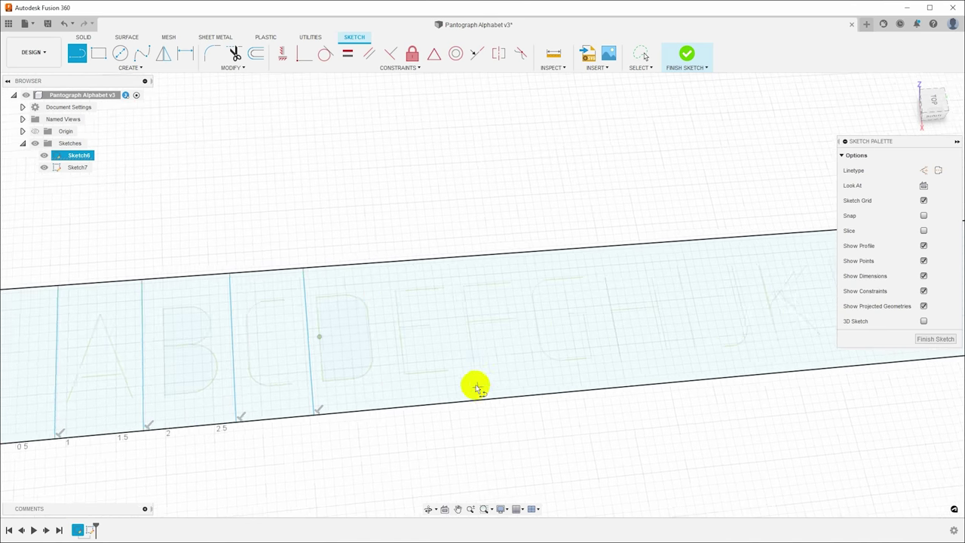
# - Draw divider lines across the rectangle after the letters D, E, F and G
pyautogui.click(320, 264)
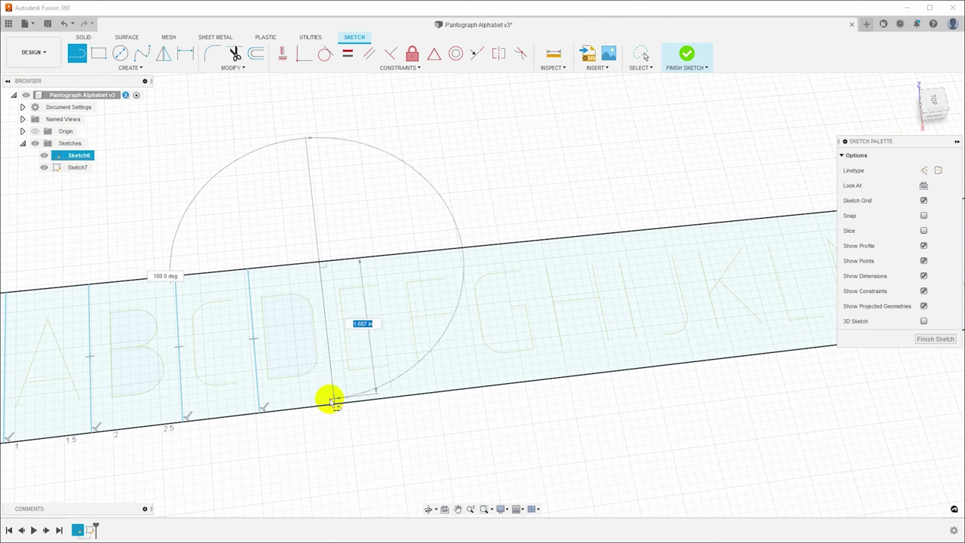
pyautogui.click(336, 401)
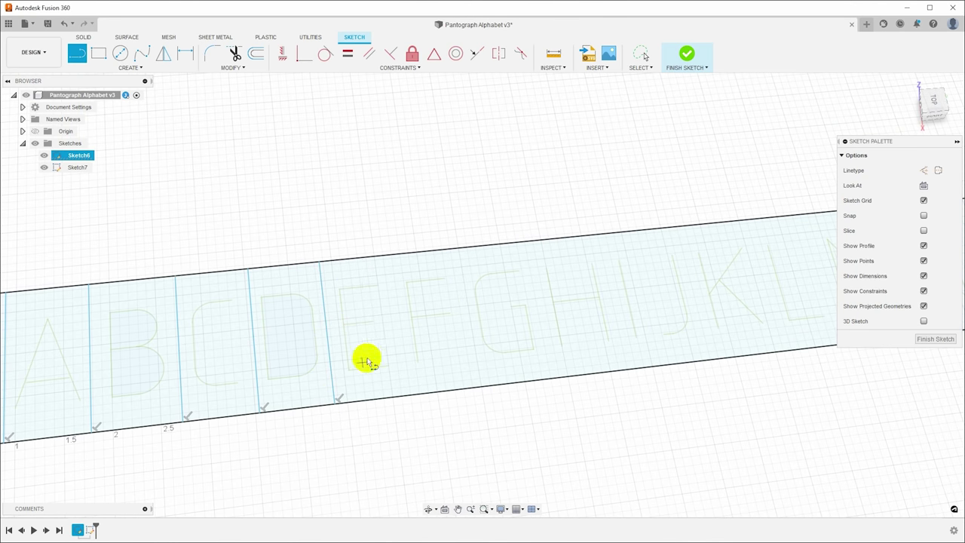
pyautogui.click(390, 255)
pyautogui.click(409, 395)
pyautogui.click(455, 248)
pyautogui.click(478, 387)
pyautogui.click(527, 241)
pyautogui.click(554, 378)
# - Draw divider lines across the rectangle after the letters H, I, J and K
pyautogui.click(598, 234)
pyautogui.click(628, 369)
pyautogui.click(660, 367)
pyautogui.click(675, 225)
pyautogui.click(706, 361)
pyautogui.click(757, 218)
pyautogui.click(789, 351)
# - Draw the remaining divider lines between letters, from the one after L to the one between Y and Z
pyautogui.moveTo(788, 352); pyautogui.dragTo(510, 414, button='middle')
pyautogui.click(553, 266)
pyautogui.click(571, 408)
pyautogui.click(715, 282)
pyautogui.click(732, 400)
pyautogui.click(772, 278)
pyautogui.click(793, 393)
pyautogui.moveTo(801, 270); pyautogui.dragTo(623, 286, button='middle')
pyautogui.click(647, 395)
pyautogui.click(625, 288)
pyautogui.click(711, 387)
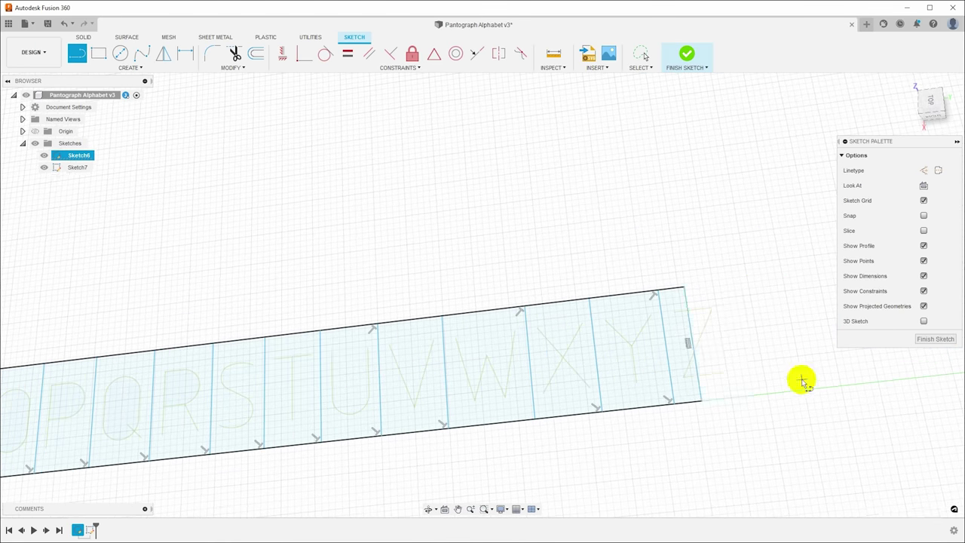
# - Leave the Line tool and move the rectangle's far end edge outward so that it encloses the letter Z
pyautogui.press('Escape')
pyautogui.moveTo(701, 389); pyautogui.dragTo(739, 384)
pyautogui.scroll(3, 806, 500)
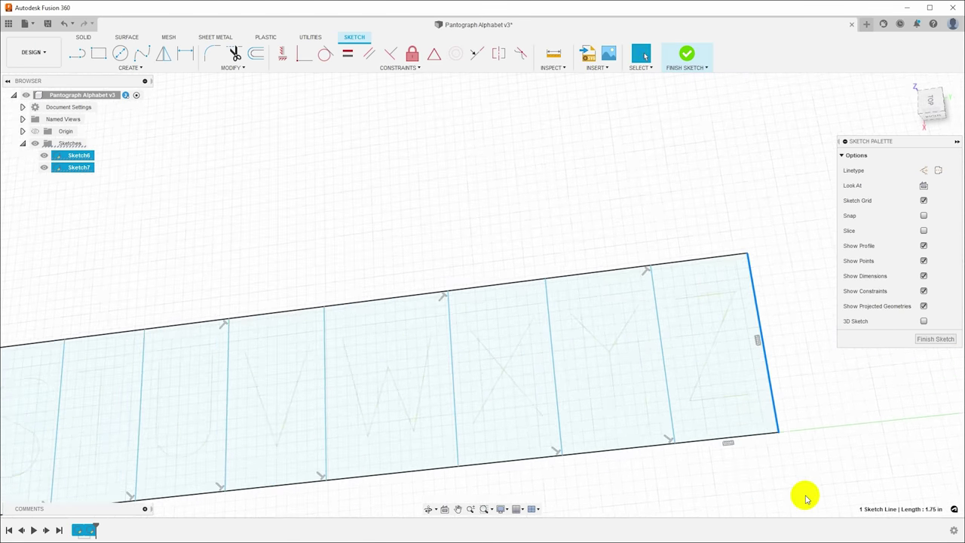
pyautogui.scroll(4, 804, 499)
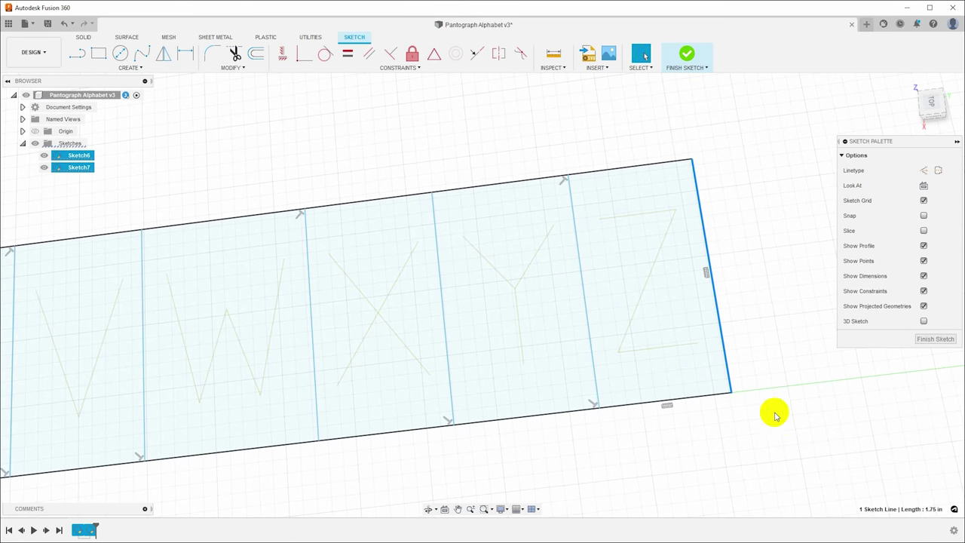
# - Shift the Y–Z and X–Y divider lines so that they sit evenly between their neighbouring letters
pyautogui.click(588, 299)
pyautogui.moveTo(587, 299); pyautogui.dragTo(584, 300)
pyautogui.press('Escape')
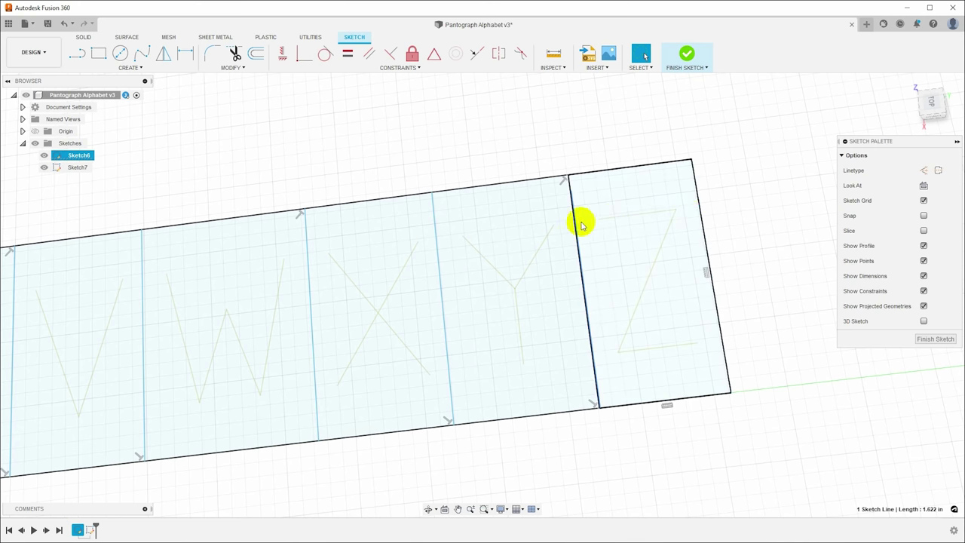
pyautogui.click(578, 249)
pyautogui.moveTo(443, 312); pyautogui.dragTo(449, 312)
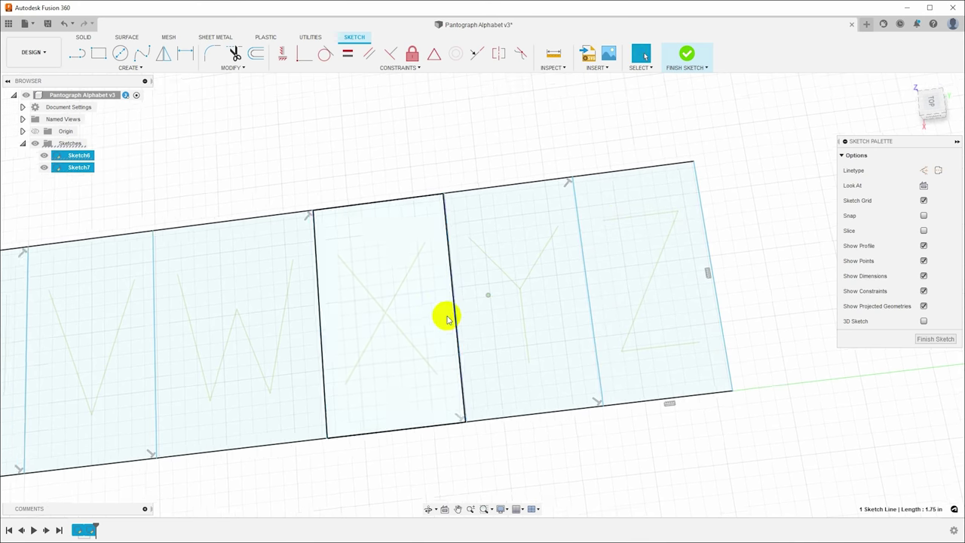
# - Reposition the W–X and V–W divider lines midway between their neighbouring letters
pyautogui.moveTo(442, 308); pyautogui.dragTo(552, 300, button='middle')
pyautogui.scroll(2, 552, 300)
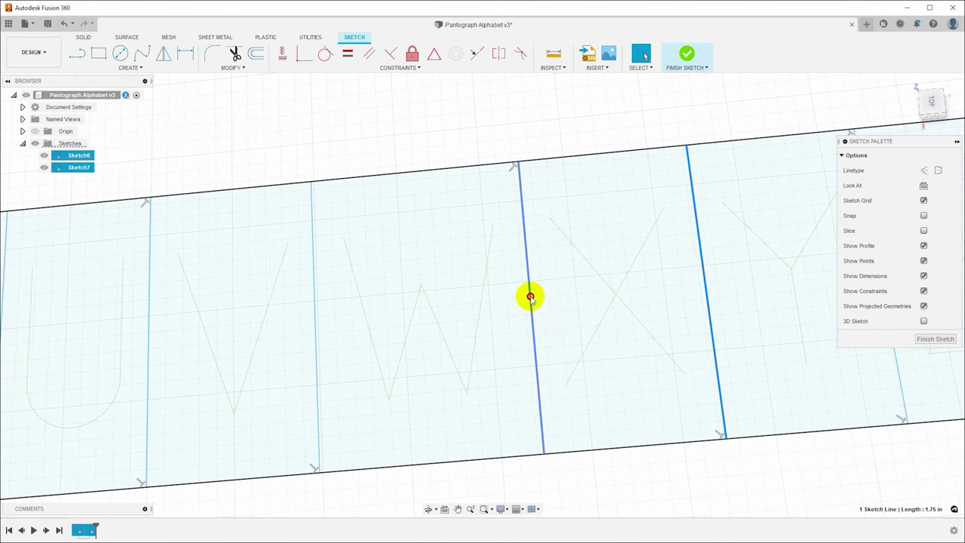
pyautogui.click(533, 298)
pyautogui.moveTo(531, 300)
pyautogui.keyDown('shift'); pyautogui.mouseDown(button='middle')
pyautogui.moveTo(482, 291)
pyautogui.moveTo(549, 306)
pyautogui.mouseUp(button='middle'); pyautogui.keyUp('shift')
pyautogui.click(555, 310)
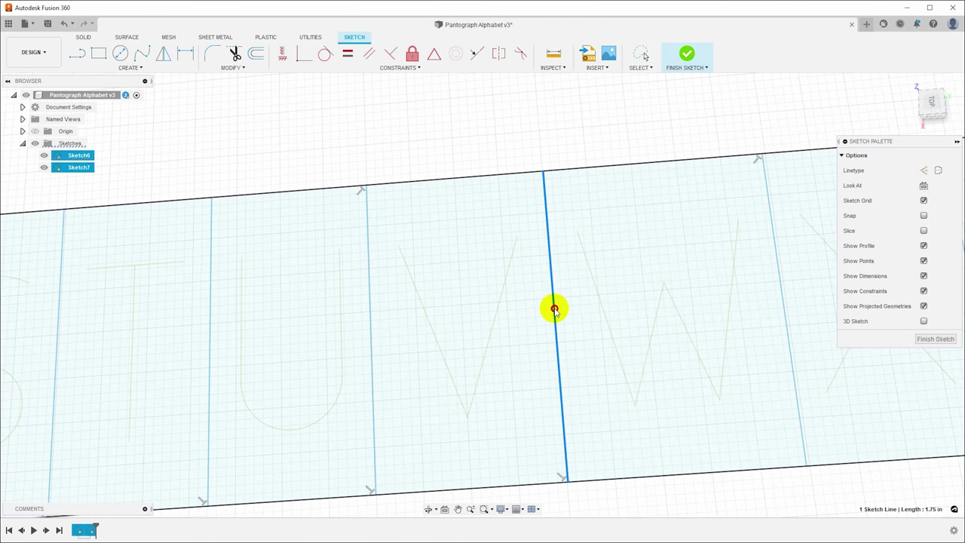
# - Reposition the U–V, T–U and S–T divider lines midway between their neighbouring letters
pyautogui.moveTo(555, 309)
pyautogui.keyDown('shift'); pyautogui.mouseDown(button='middle')
pyautogui.moveTo(463, 319)
pyautogui.moveTo(519, 309)
pyautogui.mouseUp(button='middle'); pyautogui.keyUp('shift')
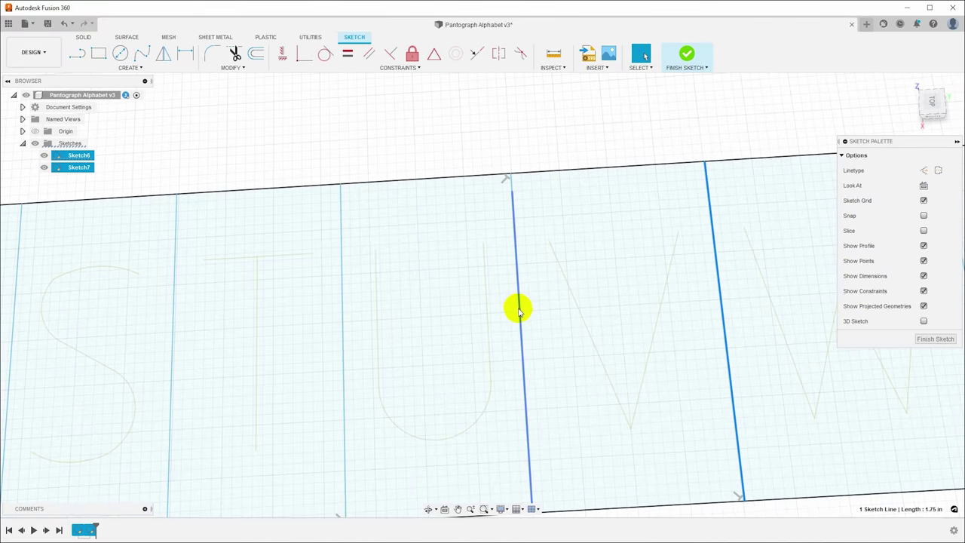
pyautogui.click(522, 311)
pyautogui.keyDown('shift'); pyautogui.moveTo(524, 313); pyautogui.dragTo(471, 308, button='middle'); pyautogui.keyUp('shift')
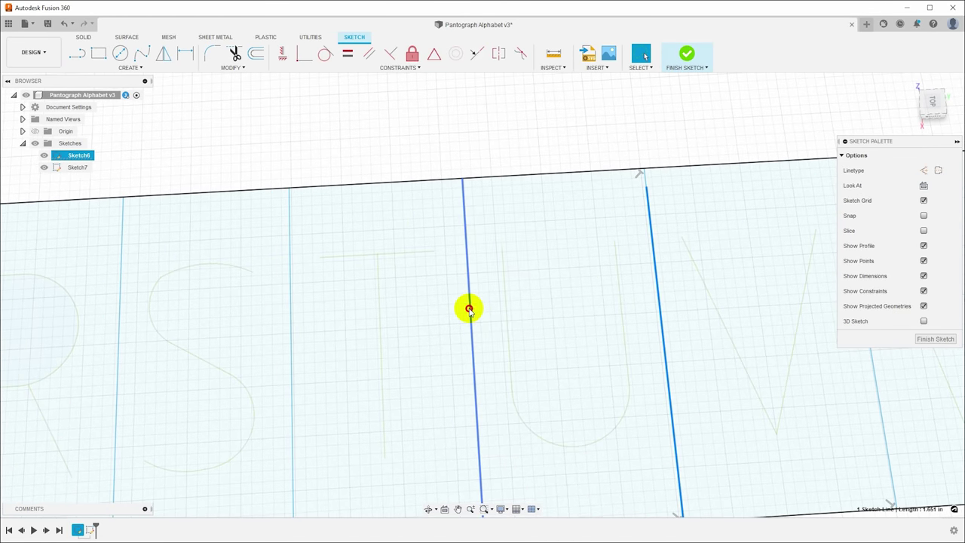
pyautogui.click(469, 309)
pyautogui.keyDown('shift'); pyautogui.moveTo(469, 309); pyautogui.dragTo(448, 312, button='middle'); pyautogui.keyUp('shift')
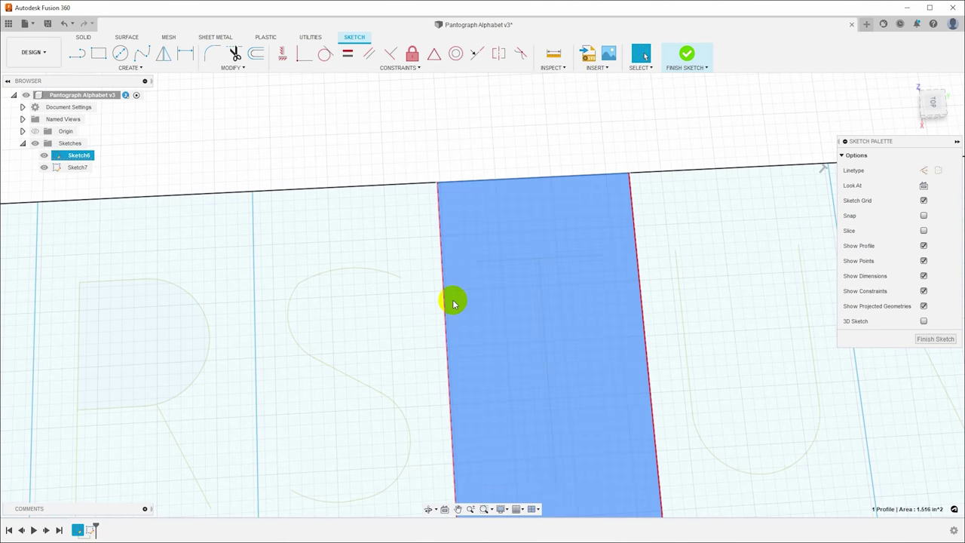
pyautogui.click(444, 306)
pyautogui.moveTo(442, 306); pyautogui.dragTo(443, 305)
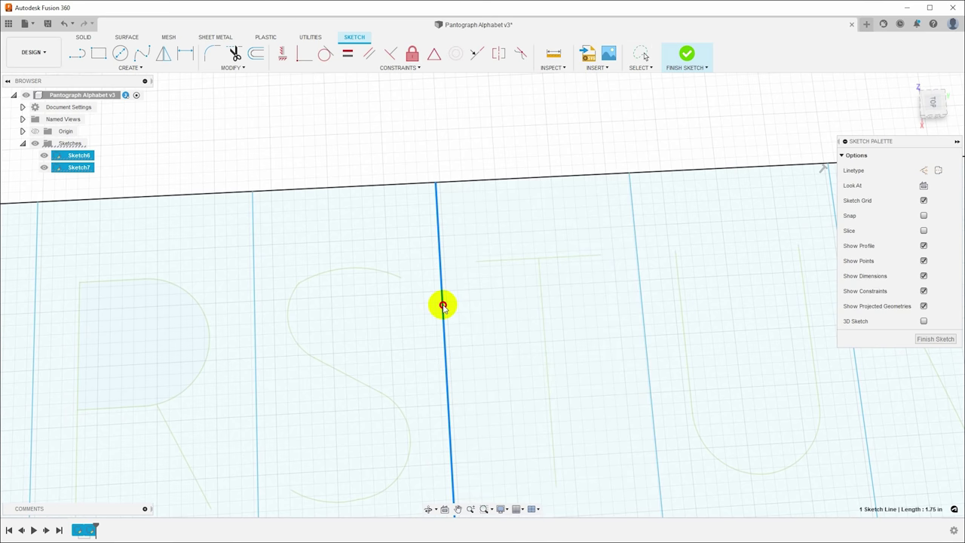
# - Reposition the R–S, Q–R and P–Q divider lines midway between their neighbouring letters
pyautogui.moveTo(264, 310); pyautogui.dragTo(445, 334, button='middle')
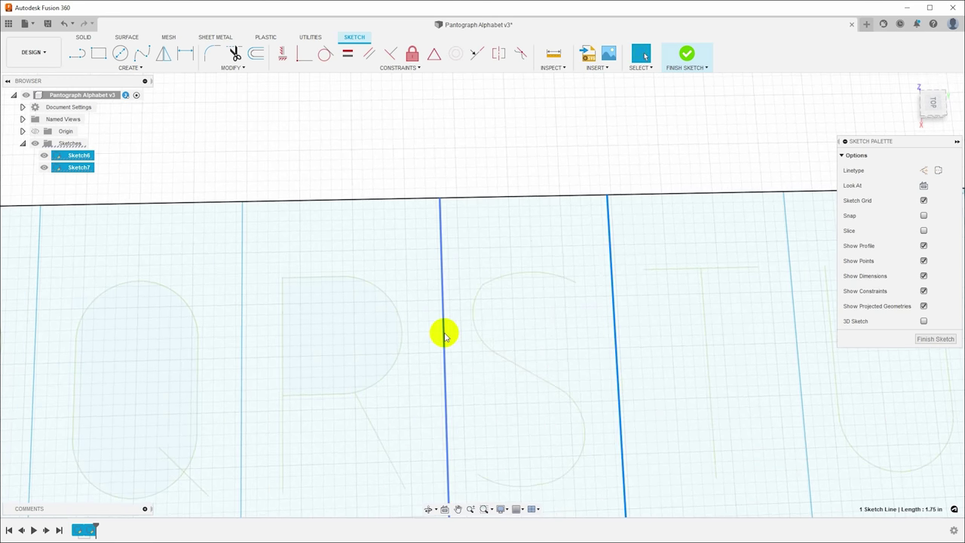
pyautogui.click(442, 334)
pyautogui.moveTo(242, 338); pyautogui.dragTo(392, 342, button='middle')
pyautogui.click(392, 342)
pyautogui.moveTo(189, 355); pyautogui.dragTo(306, 359, button='middle')
pyautogui.click(306, 359)
# - Adjust the remaining divider lines back along the alphabet to the one before A, spacing them evenly between the letters
pyautogui.moveTo(127, 351); pyautogui.dragTo(343, 352, button='middle')
pyautogui.click(319, 349)
pyautogui.click(348, 359)
pyautogui.click(330, 332)
pyautogui.click(334, 342)
pyautogui.click(344, 360)
pyautogui.moveTo(344, 360)
pyautogui.keyDown('shift'); pyautogui.mouseDown(button='middle')
pyautogui.moveTo(334, 367)
pyautogui.moveTo(448, 345)
pyautogui.moveTo(379, 331)
pyautogui.moveTo(396, 347)
pyautogui.moveTo(367, 344)
pyautogui.moveTo(388, 357)
pyautogui.moveTo(346, 385)
pyautogui.moveTo(396, 332)
pyautogui.mouseUp(button='middle'); pyautogui.keyUp('shift')
# - Check the full row of divided letter blocks and finish the sketch
pyautogui.scroll(-8, 575, 202)
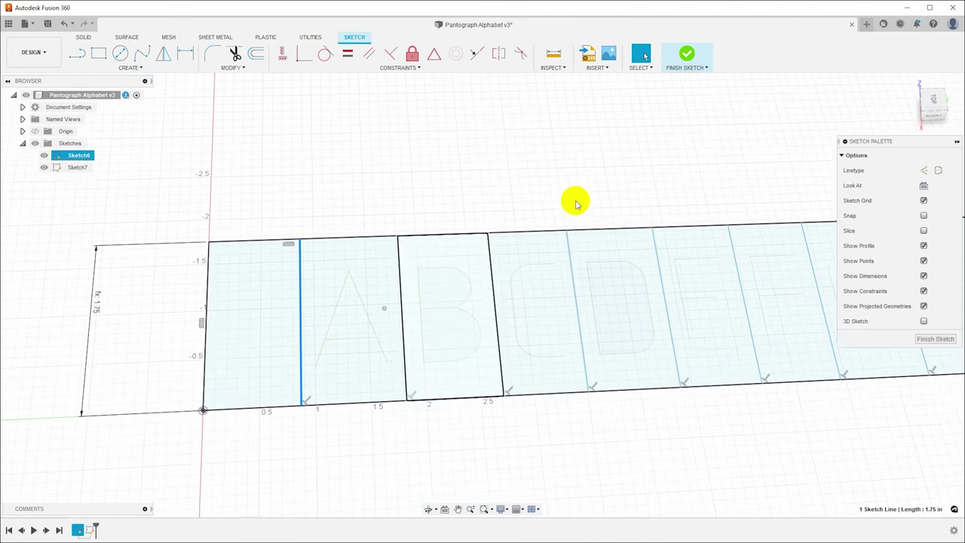
pyautogui.scroll(-6, 575, 205)
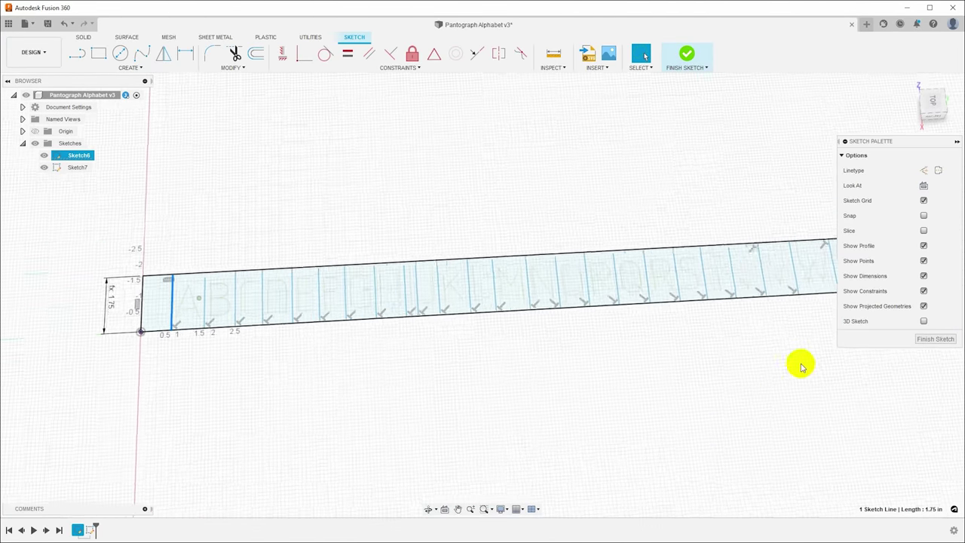
pyautogui.scroll(-3, 801, 366)
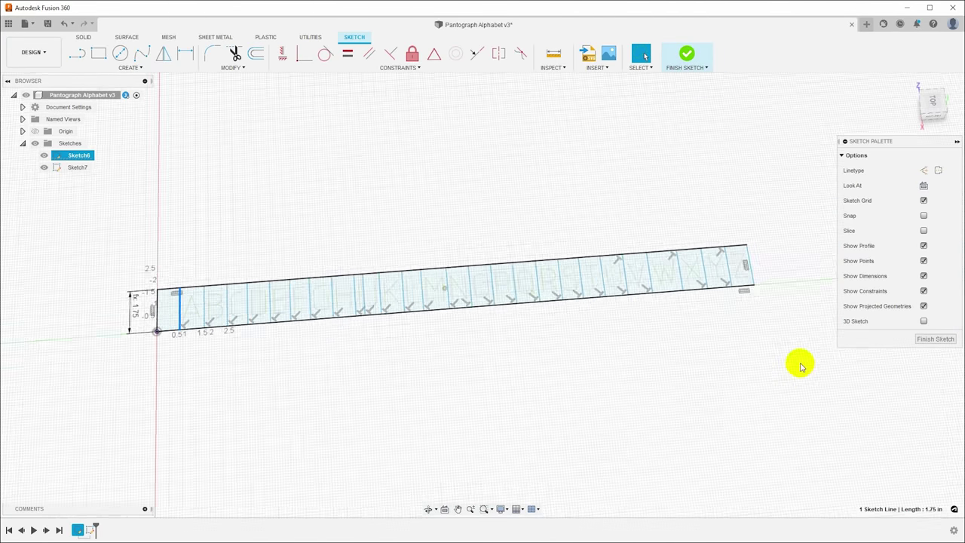
pyautogui.click(925, 340)
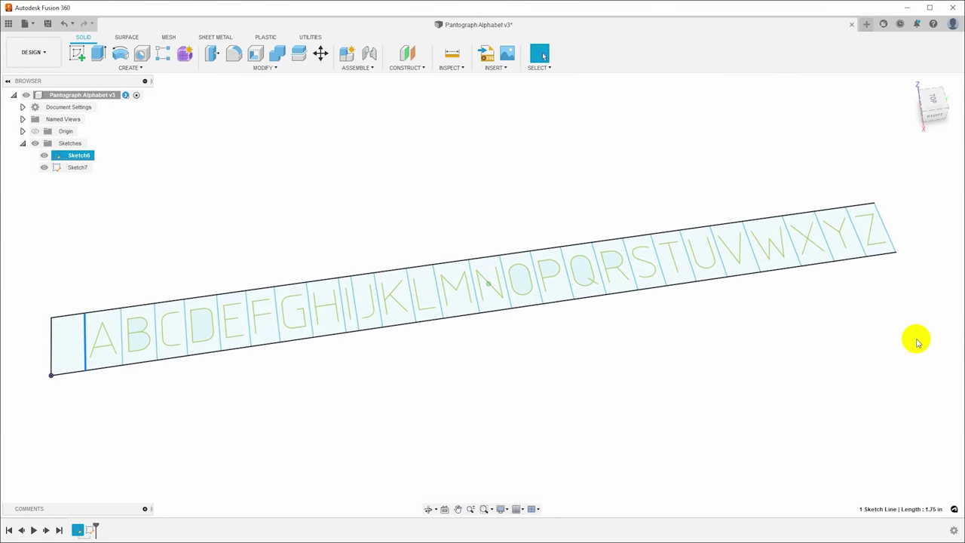
# - Extrude every other letter profile, A, C, E and so on through Y, by -BlockThickness as new bodies
pyautogui.press('e')
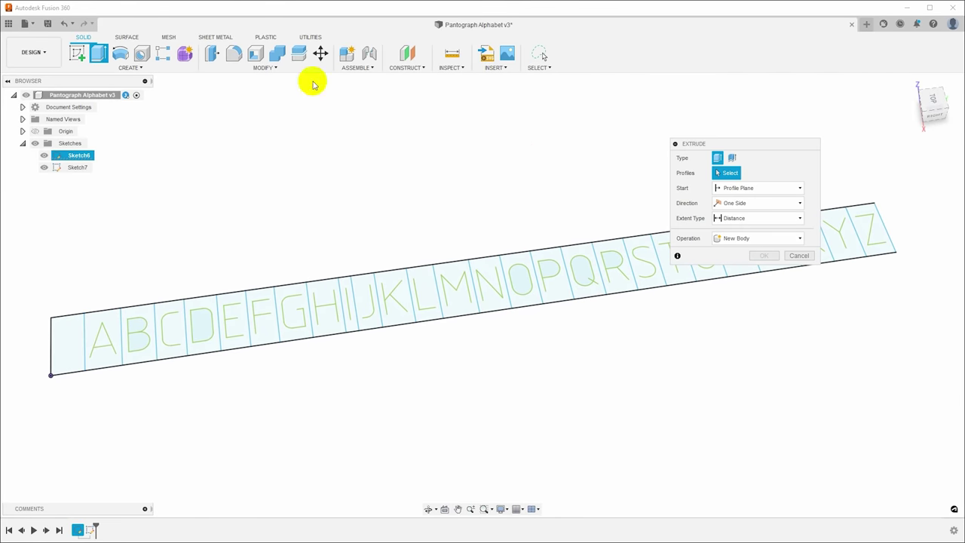
pyautogui.click(111, 320)
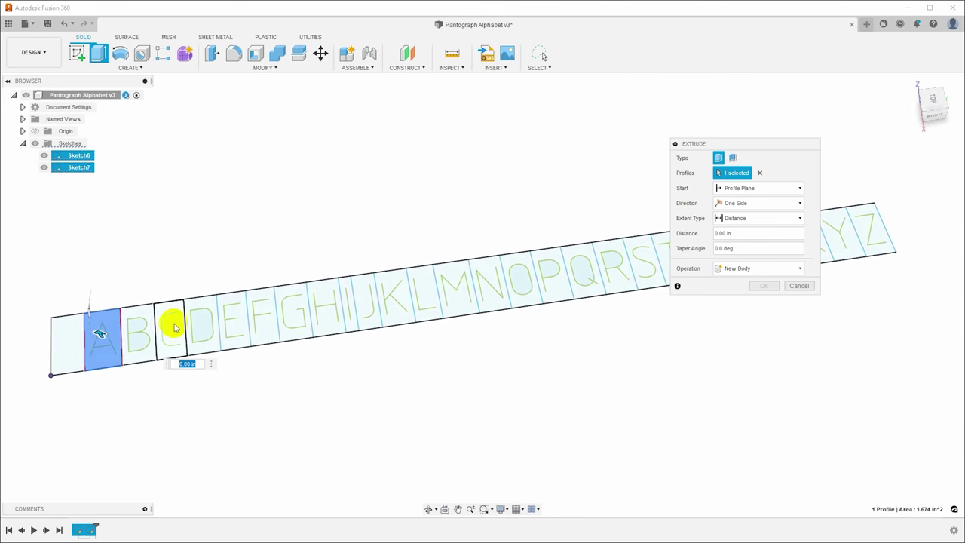
pyautogui.click(173, 332)
pyautogui.click(235, 326)
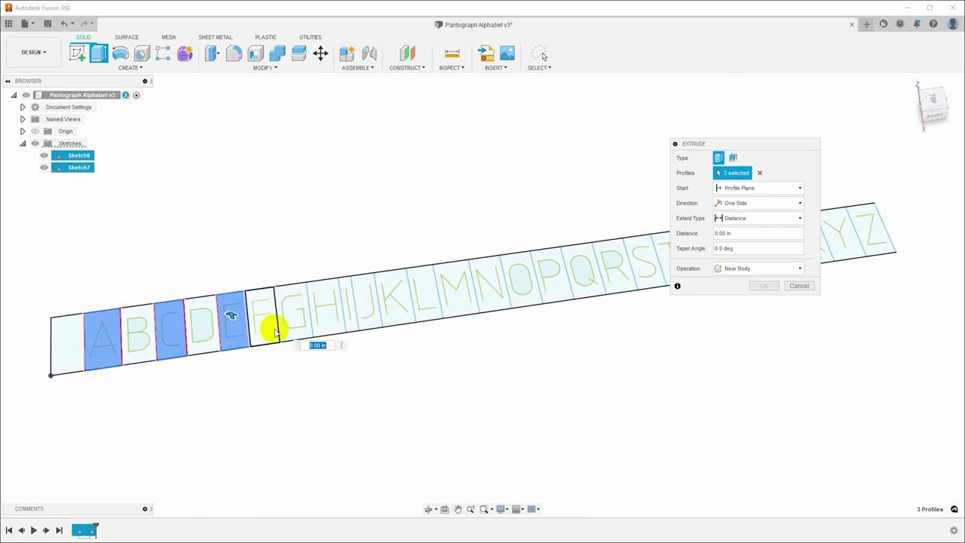
pyautogui.click(294, 323)
pyautogui.click(351, 320)
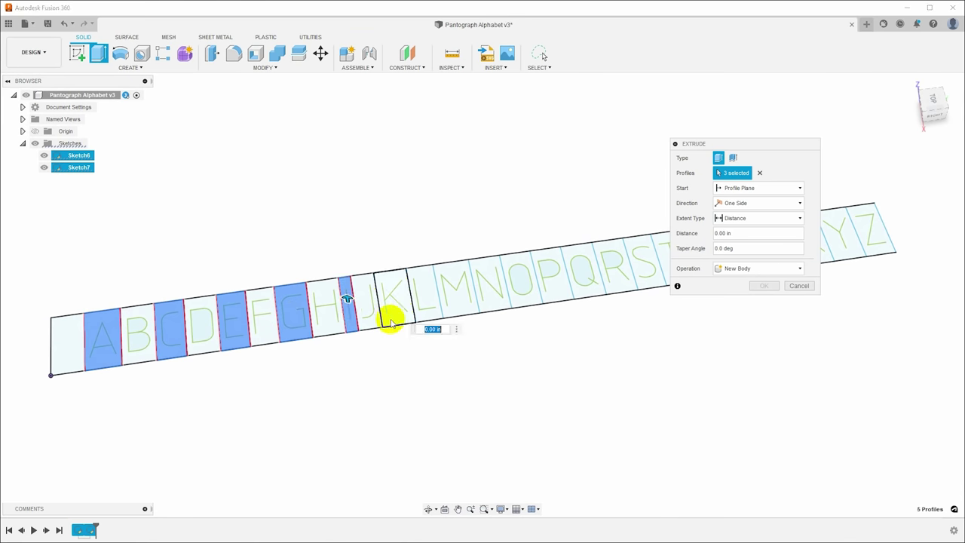
pyautogui.click(391, 315)
pyautogui.click(463, 311)
pyautogui.click(525, 302)
pyautogui.click(589, 293)
pyautogui.click(654, 285)
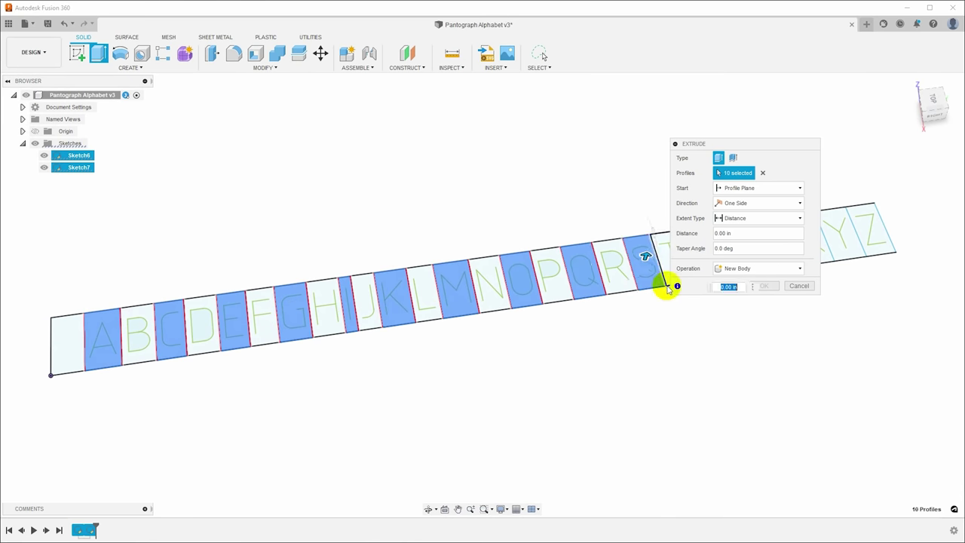
pyautogui.moveTo(664, 287); pyautogui.dragTo(671, 377, button='middle')
pyautogui.click(718, 354)
pyautogui.click(786, 346)
pyautogui.click(867, 346)
pyautogui.scroll(-2, 692, 460)
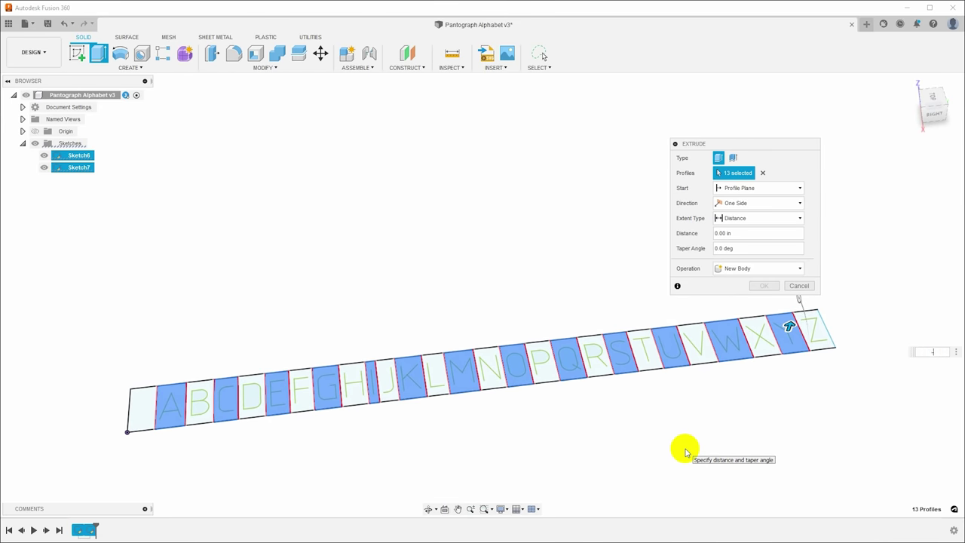
pyautogui.write('Blo')
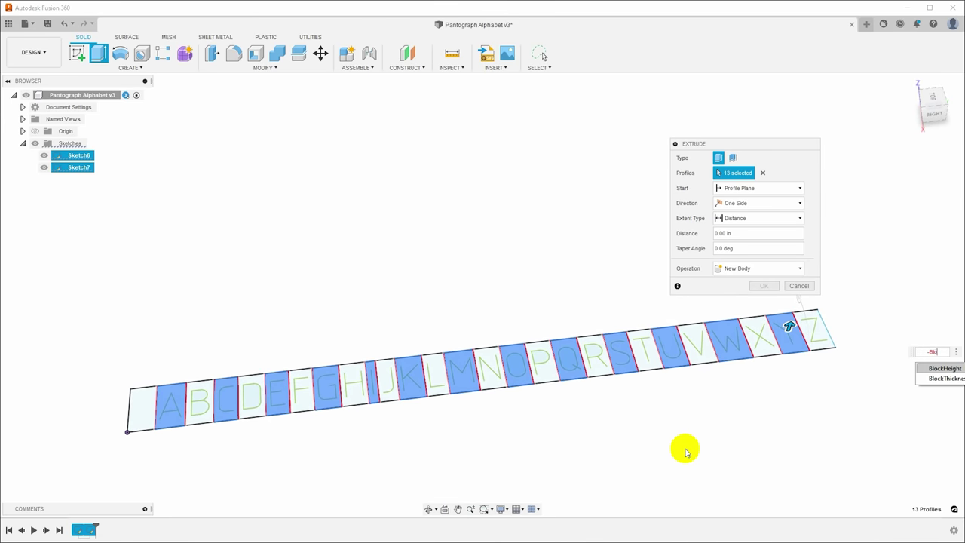
pyautogui.press('Return')
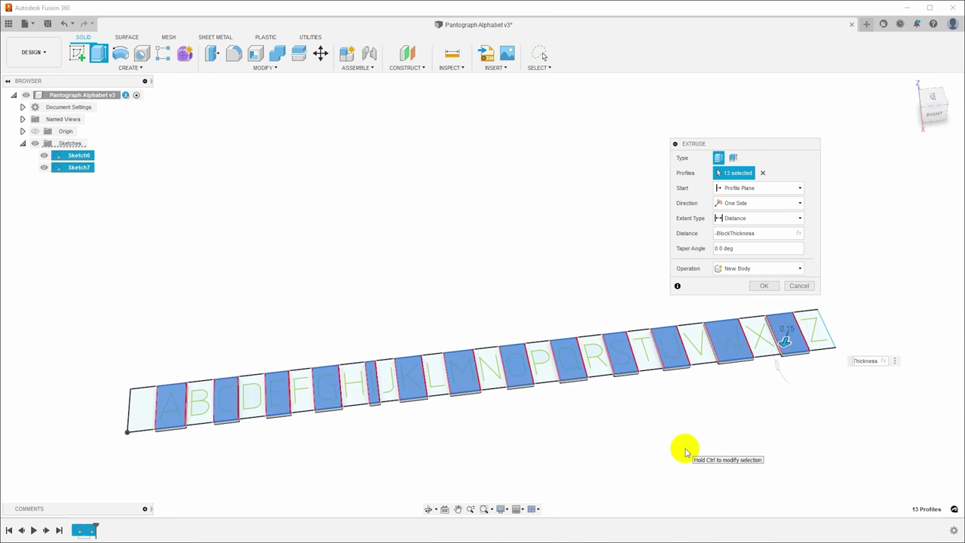
pyautogui.click(762, 286)
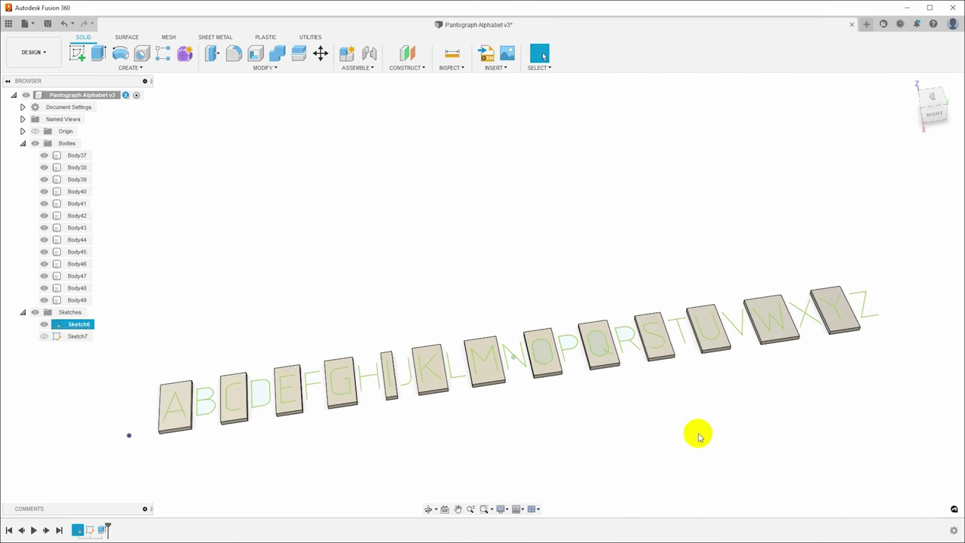
# - Show Sketch7 again and extrude the remaining letter profiles, B, D, F through Z, by -BlockThickness as new bodies
pyautogui.click(43, 336)
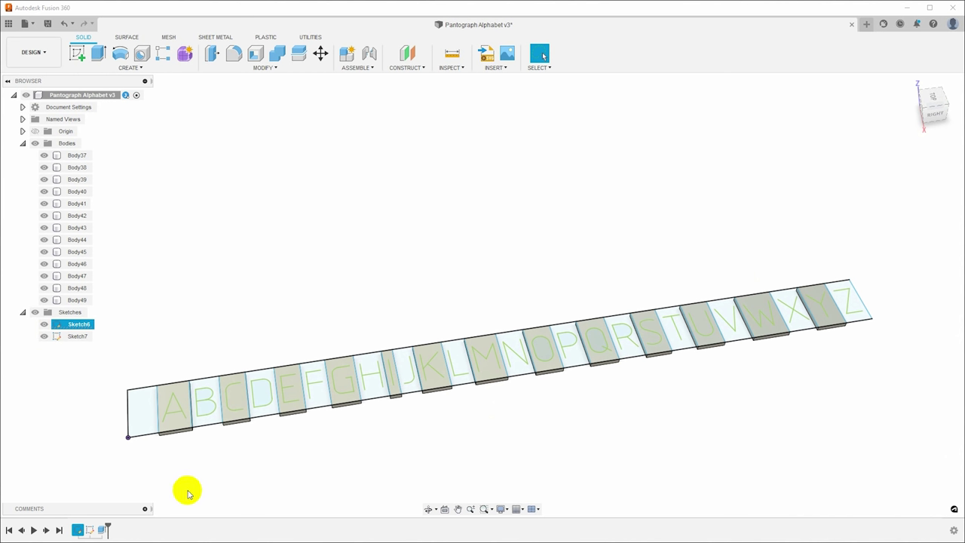
pyautogui.click(212, 423)
pyautogui.keyDown('ctrl'); pyautogui.click(269, 402); pyautogui.keyUp('ctrl')
pyautogui.keyDown('ctrl'); pyautogui.click(312, 399); pyautogui.keyUp('ctrl')
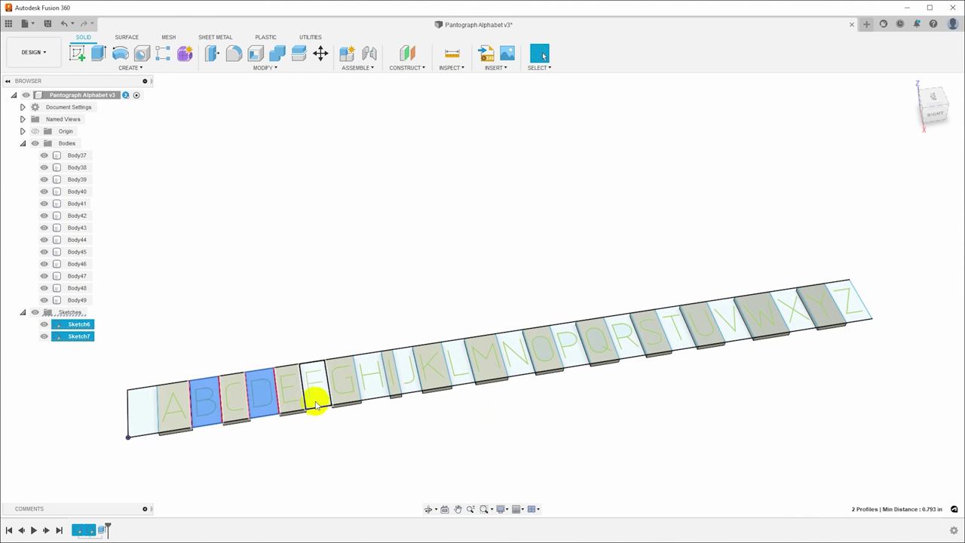
pyautogui.keyDown('ctrl'); pyautogui.click(372, 389); pyautogui.keyUp('ctrl')
pyautogui.keyDown('ctrl'); pyautogui.click(414, 387); pyautogui.keyUp('ctrl')
pyautogui.keyDown('ctrl'); pyautogui.click(457, 381); pyautogui.keyUp('ctrl')
pyautogui.keyDown('ctrl'); pyautogui.click(514, 374); pyautogui.keyUp('ctrl')
pyautogui.keyDown('ctrl'); pyautogui.click(570, 366); pyautogui.keyUp('ctrl')
pyautogui.keyDown('ctrl'); pyautogui.click(625, 357); pyautogui.keyUp('ctrl')
pyautogui.keyDown('ctrl'); pyautogui.click(676, 348); pyautogui.keyUp('ctrl')
pyautogui.keyDown('ctrl'); pyautogui.click(730, 339); pyautogui.keyUp('ctrl')
pyautogui.keyDown('ctrl'); pyautogui.click(858, 317); pyautogui.keyUp('ctrl')
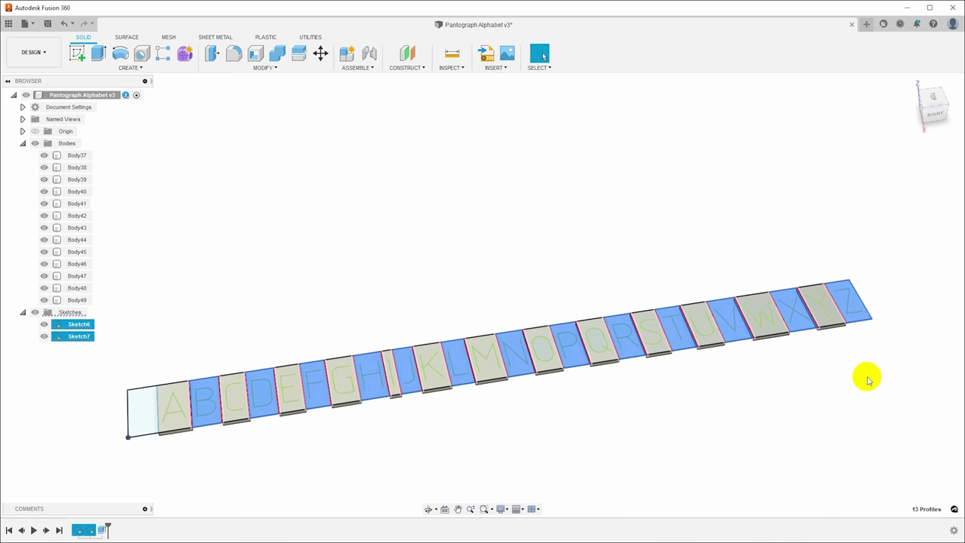
pyautogui.press('e')
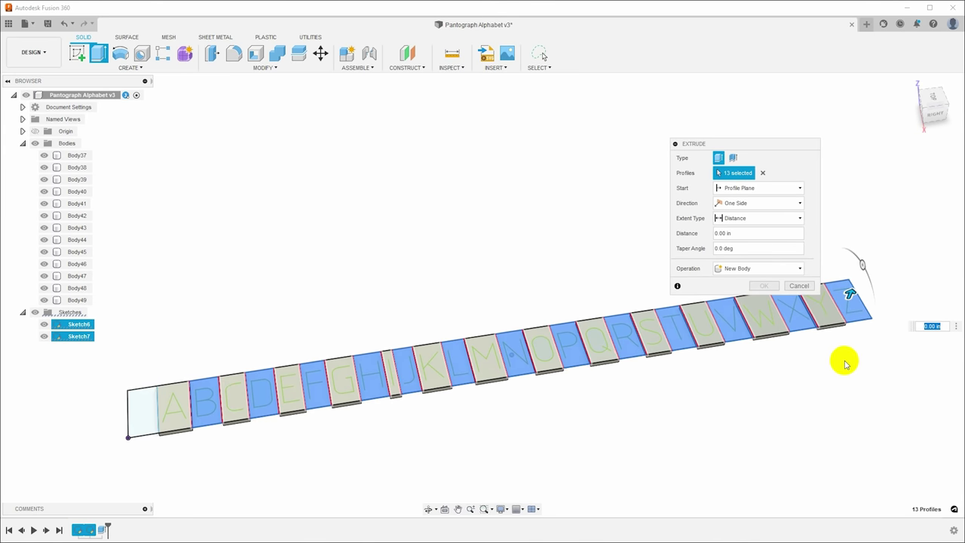
pyautogui.write('-')
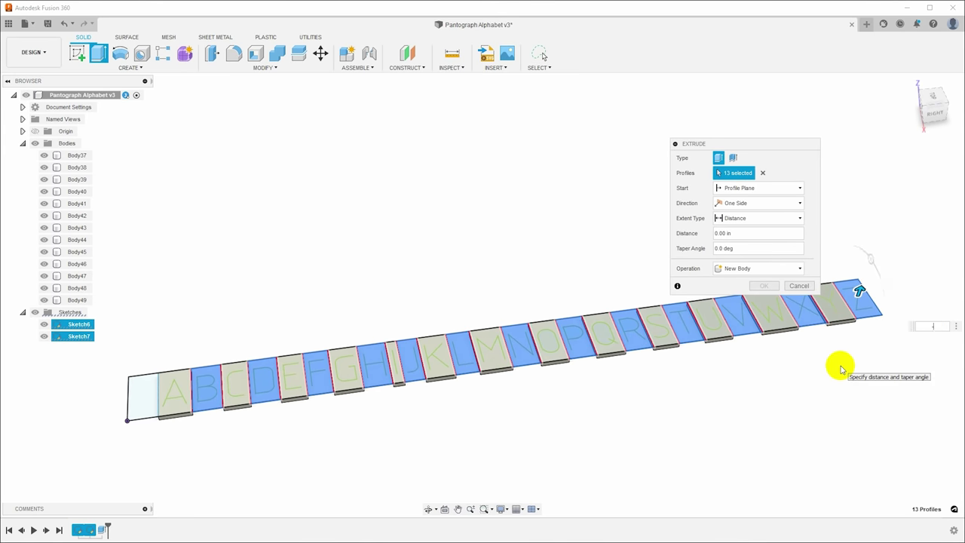
pyautogui.write('Block')
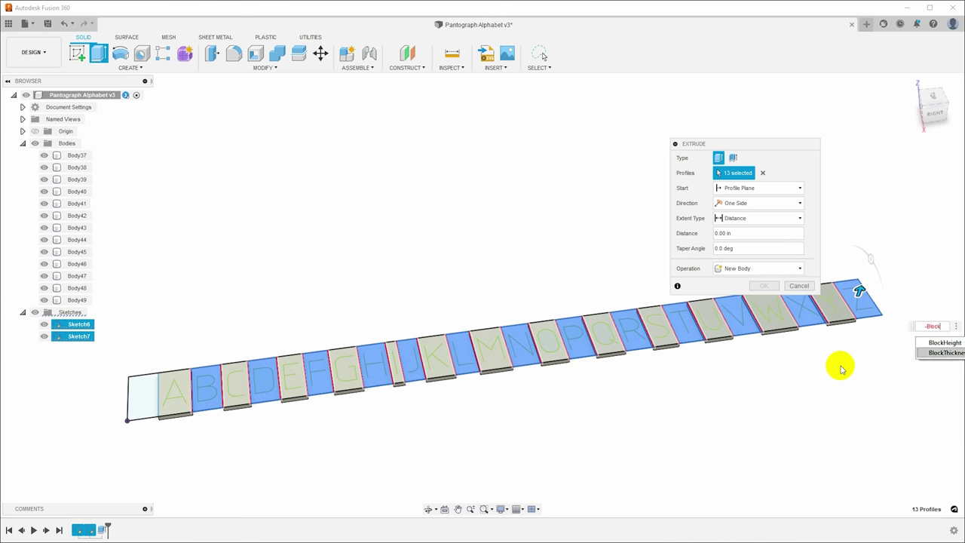
pyautogui.press('Return')
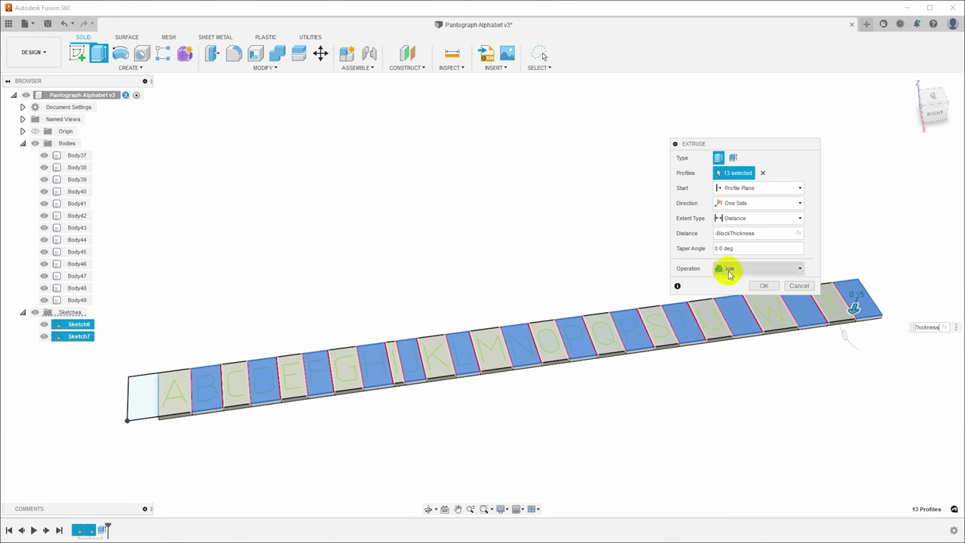
pyautogui.scroll(1, 166, 403)
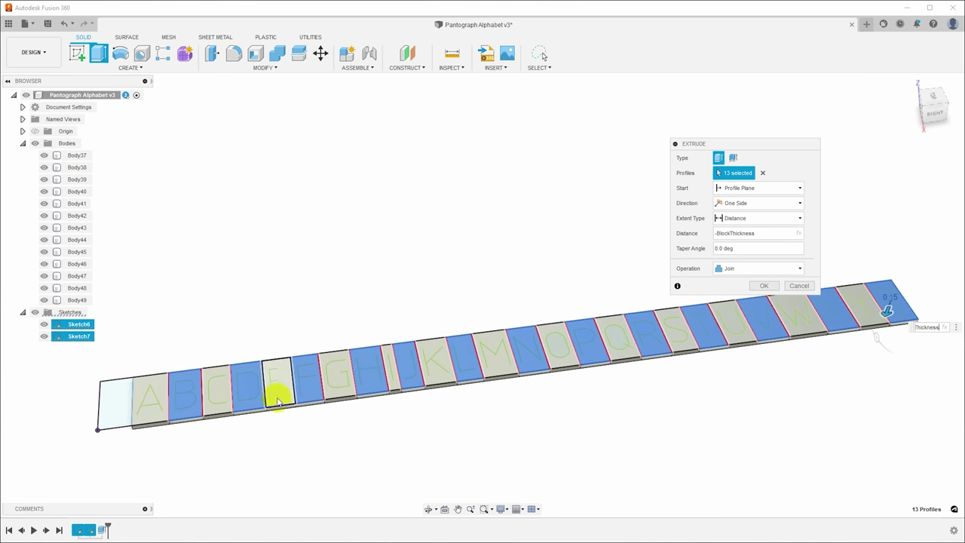
pyautogui.click(800, 268)
pyautogui.click(768, 316)
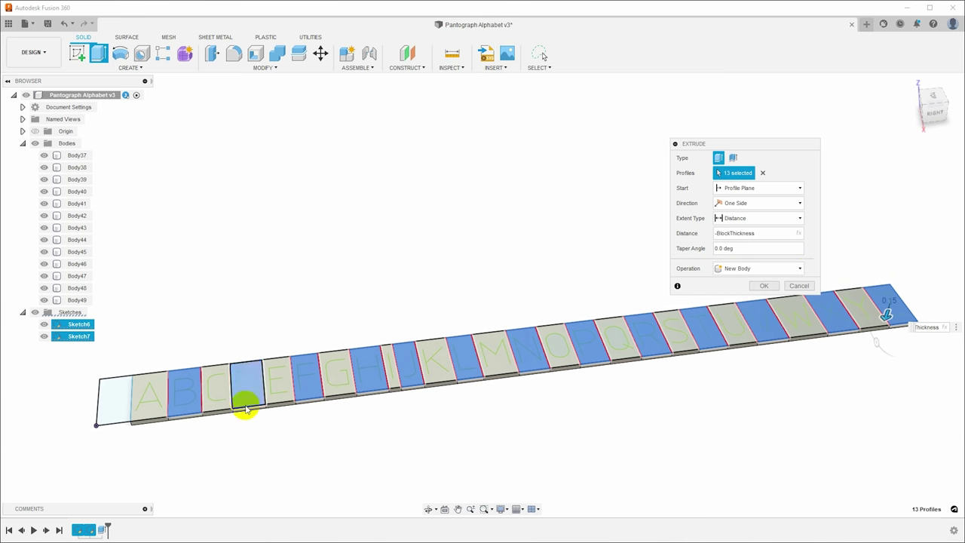
pyautogui.click(764, 286)
# - Hide the block divider sketch, Sketch7, leaving the letter sketch shown on the blocks
pyautogui.scroll(-3, 747, 399)
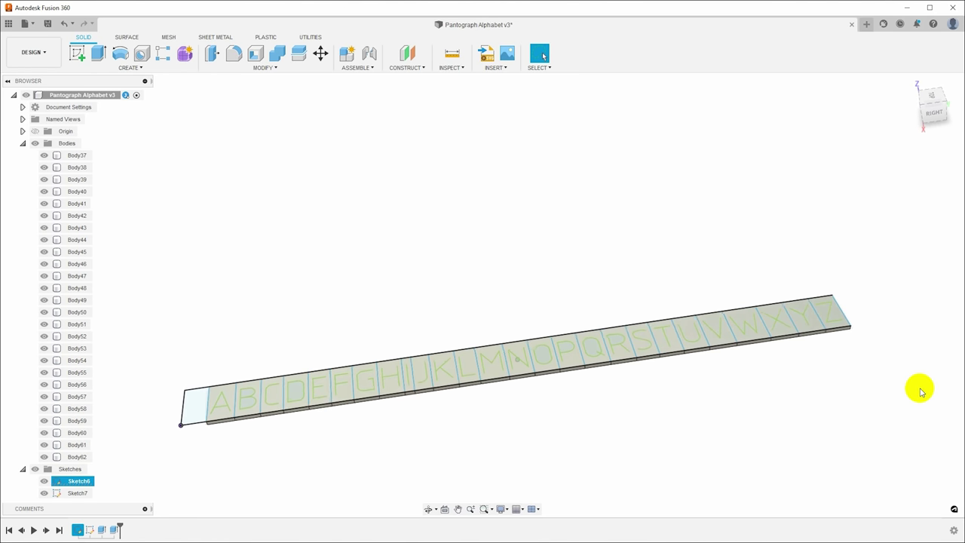
pyautogui.keyDown('ctrl'); pyautogui.click(44, 494); pyautogui.keyUp('ctrl')
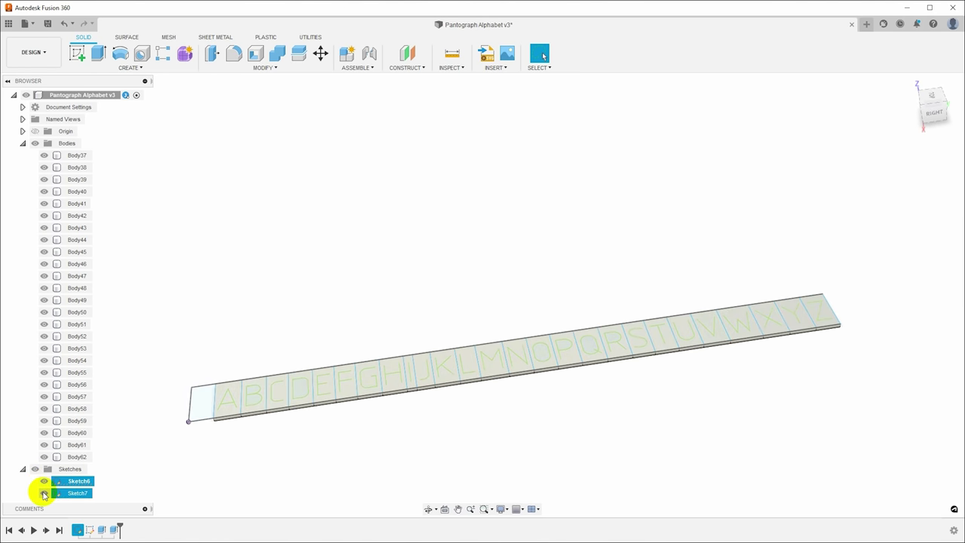
pyautogui.click(44, 494)
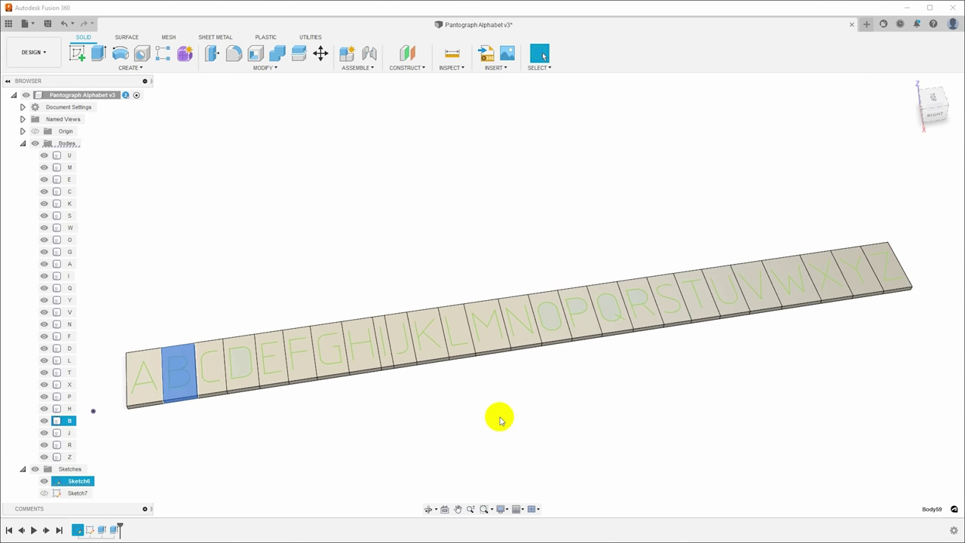
# - Start a thin extrude from the two slanted strokes of letter A with a distance of -GrooveDepth
pyautogui.keyDown('shift'); pyautogui.moveTo(433, 415); pyautogui.dragTo(381, 378, button='middle'); pyautogui.keyUp('shift')
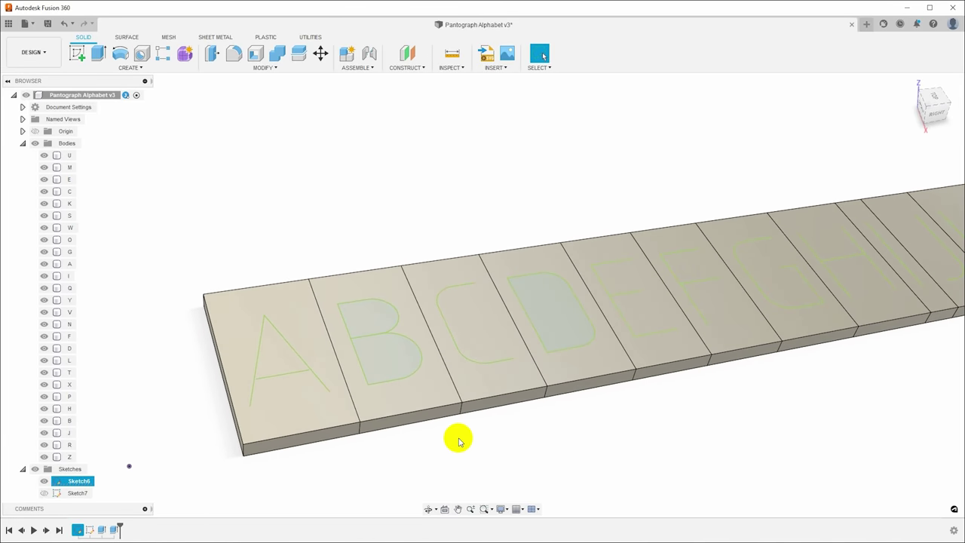
pyautogui.press('e')
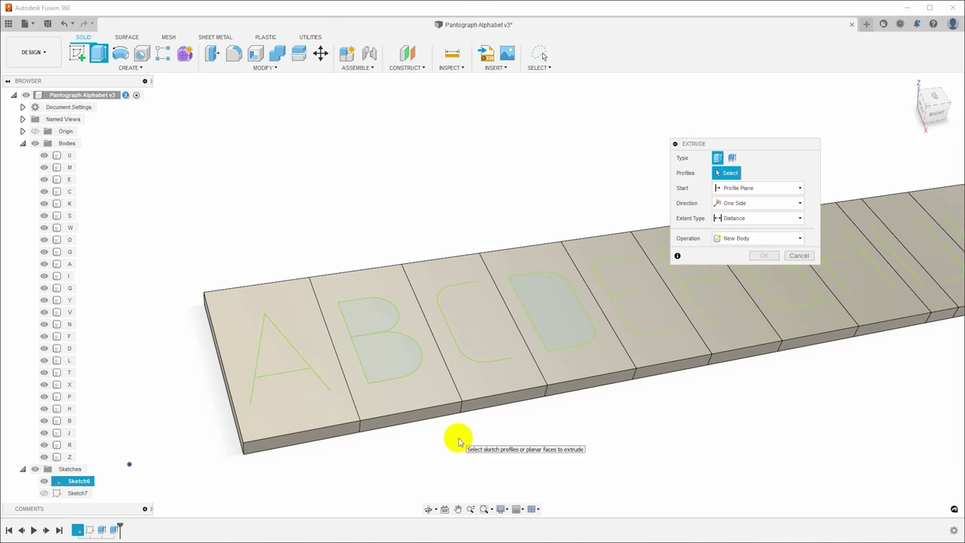
pyautogui.click(735, 159)
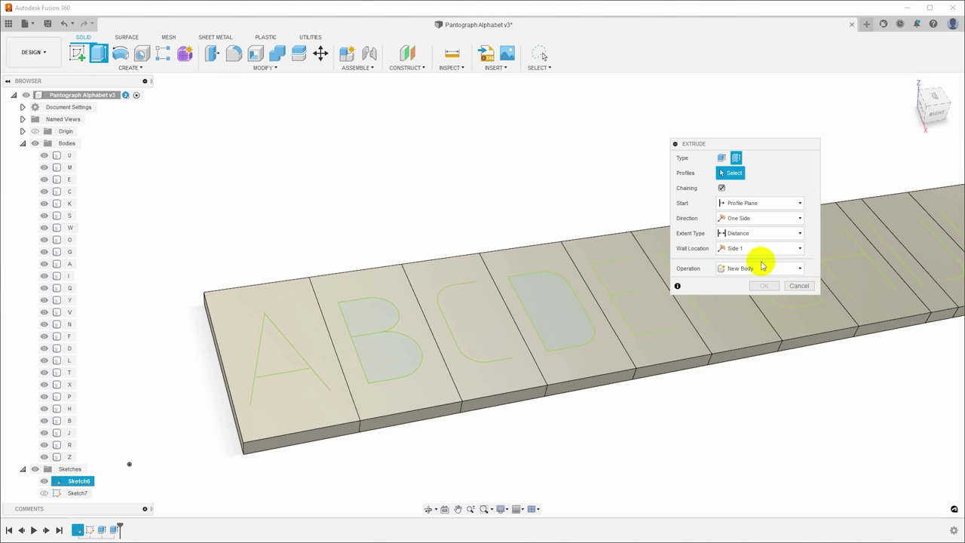
pyautogui.click(257, 362)
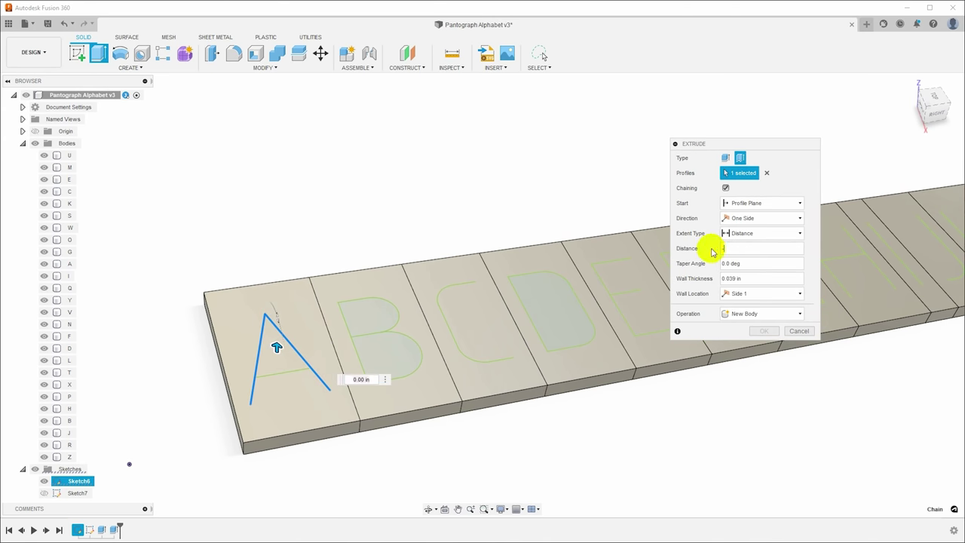
pyautogui.write('Gr')
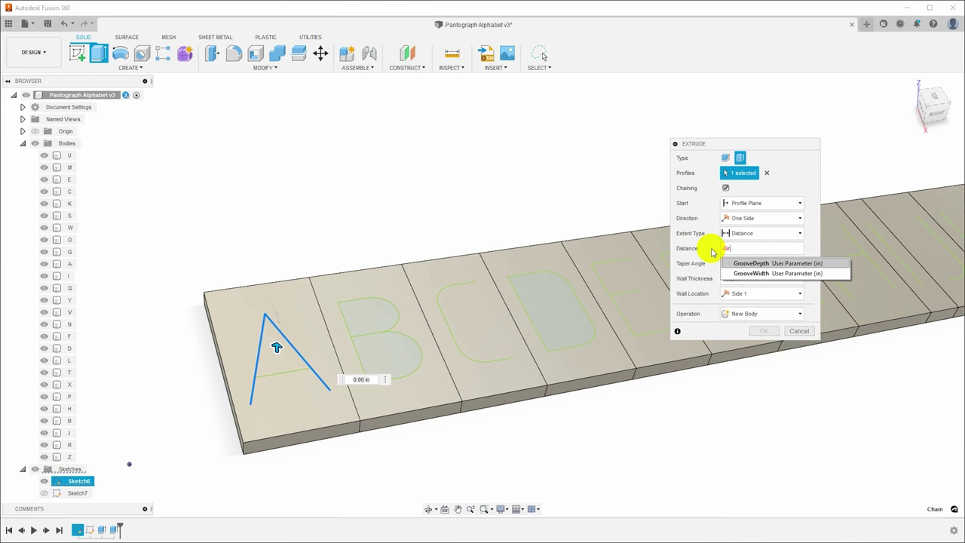
pyautogui.press('Return')
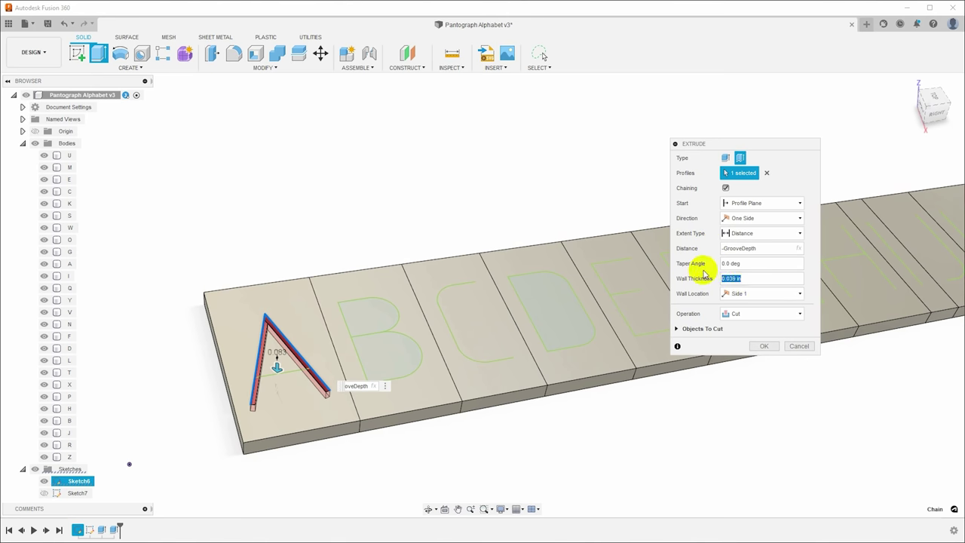
# - Set the thin extrude's wall thickness to GrooveWidth and its wall location to Center
pyautogui.write('Gr')
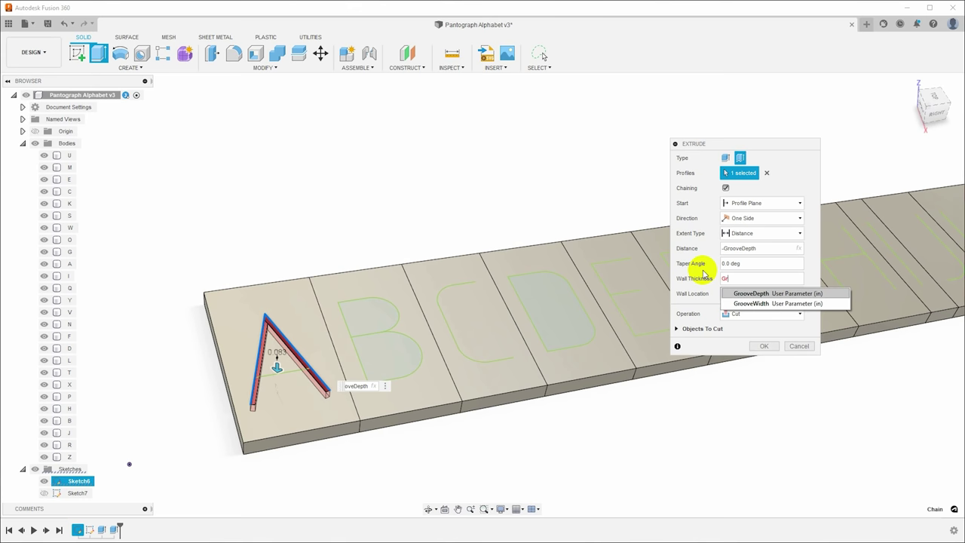
pyautogui.press('Down')
pyautogui.press('Return')
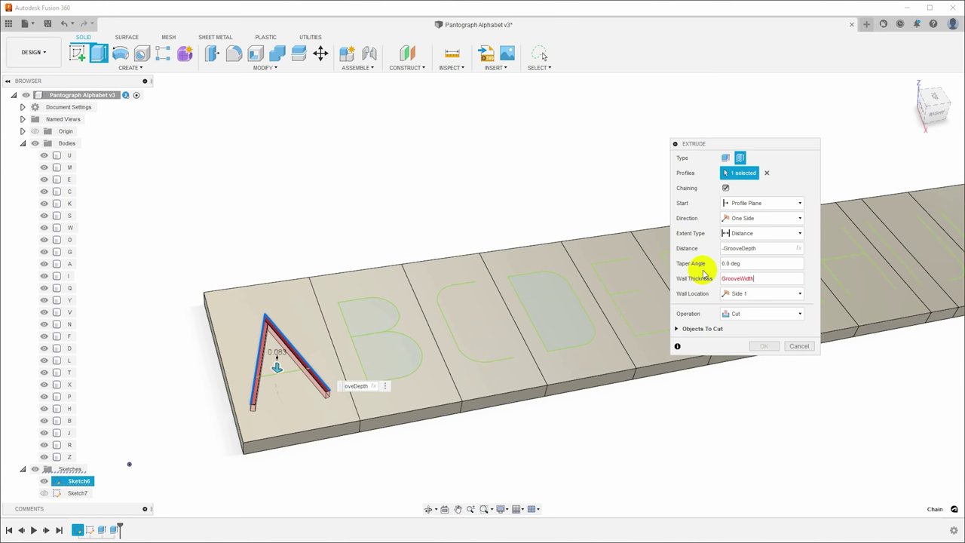
pyautogui.scroll(4, 230, 388)
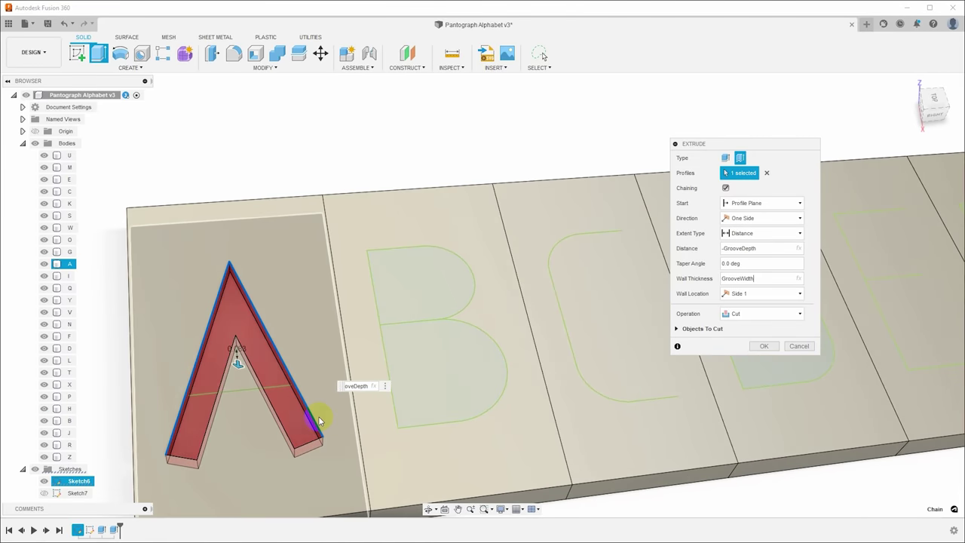
pyautogui.click(784, 293)
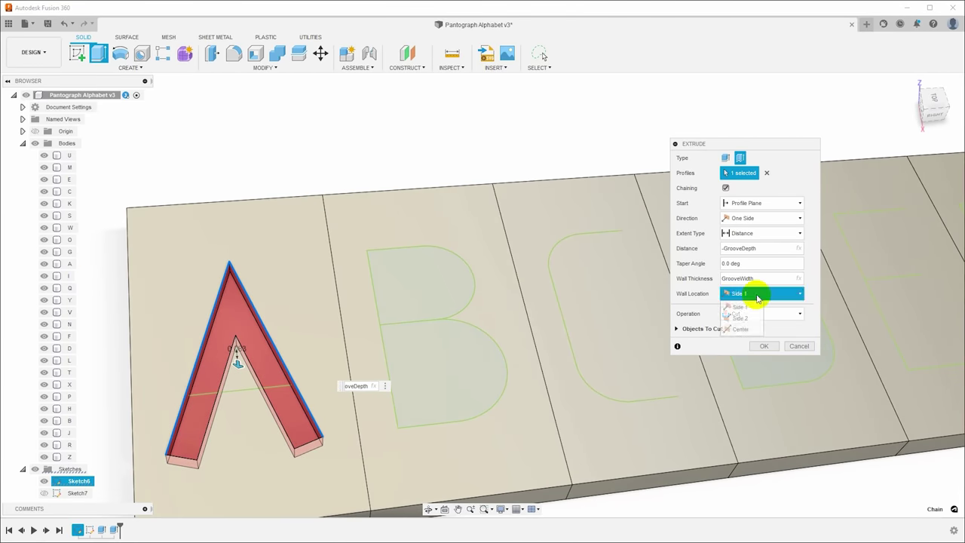
pyautogui.click(741, 329)
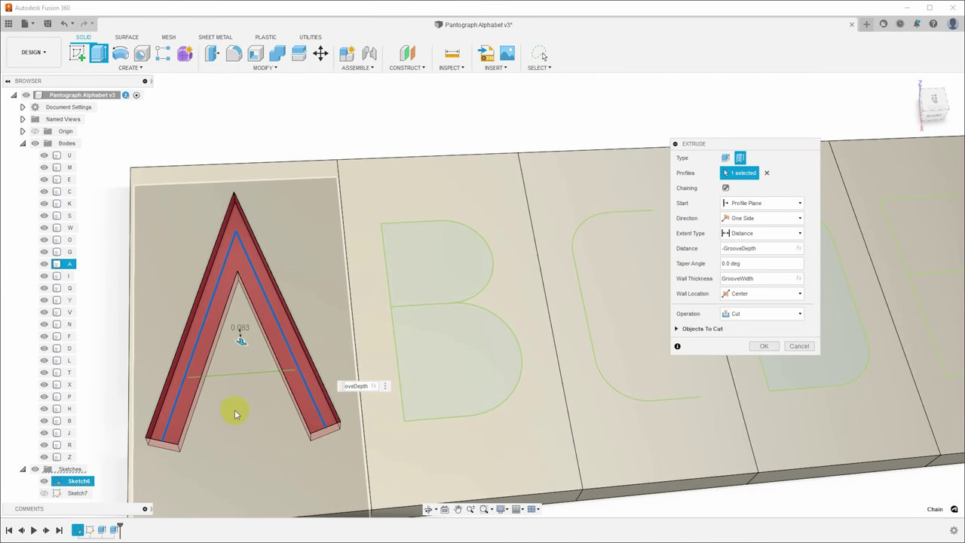
# - Add letter A's crossbar to the thin extrude's profiles
pyautogui.click(243, 371)
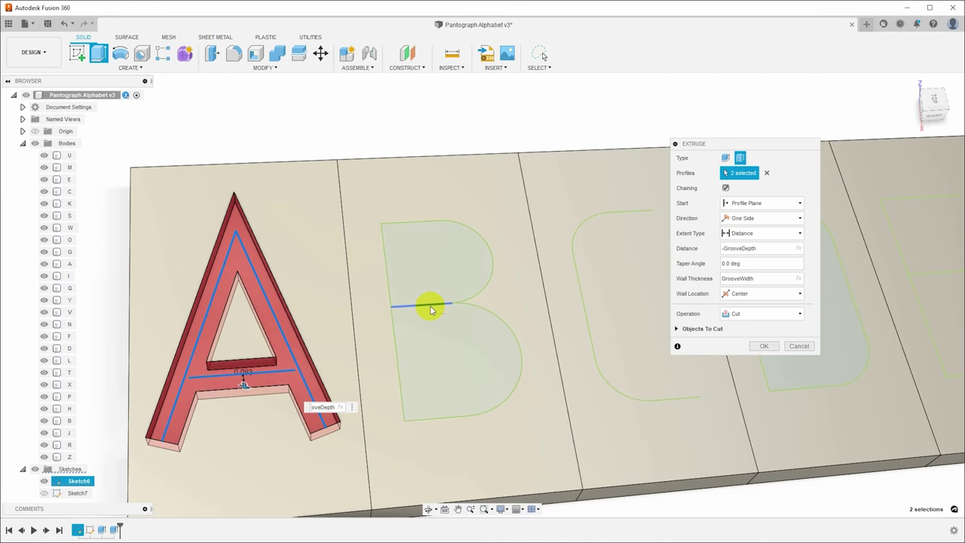
pyautogui.click(429, 306)
pyautogui.click(429, 306)
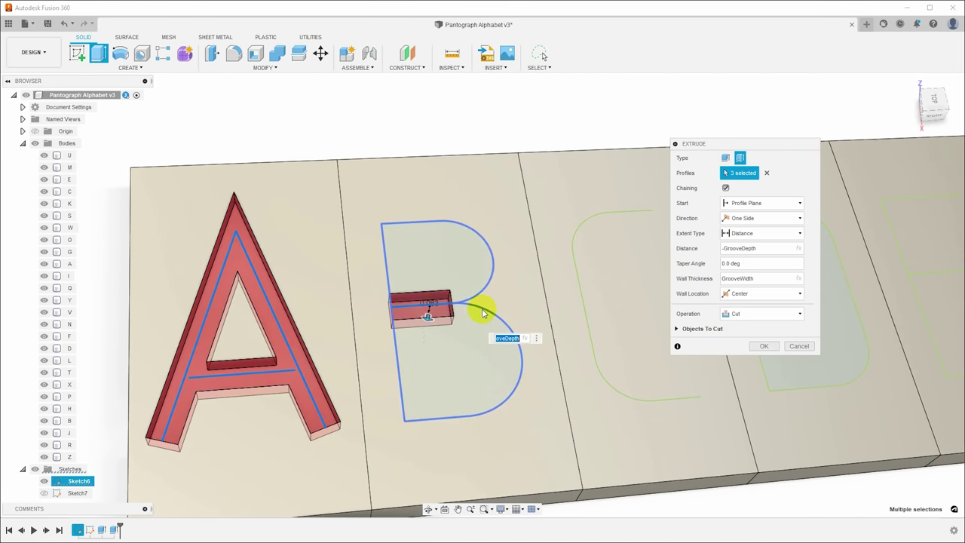
pyautogui.click(413, 307)
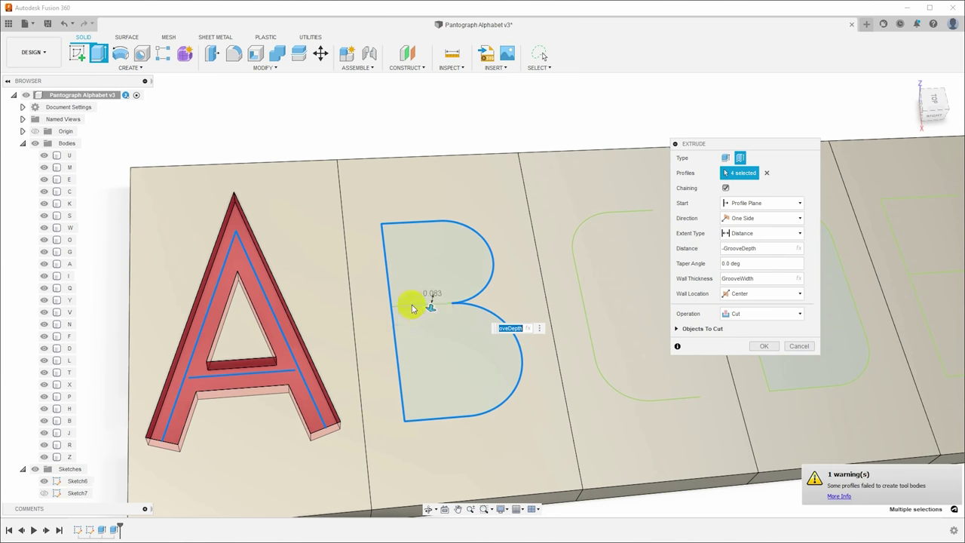
pyautogui.click(490, 320)
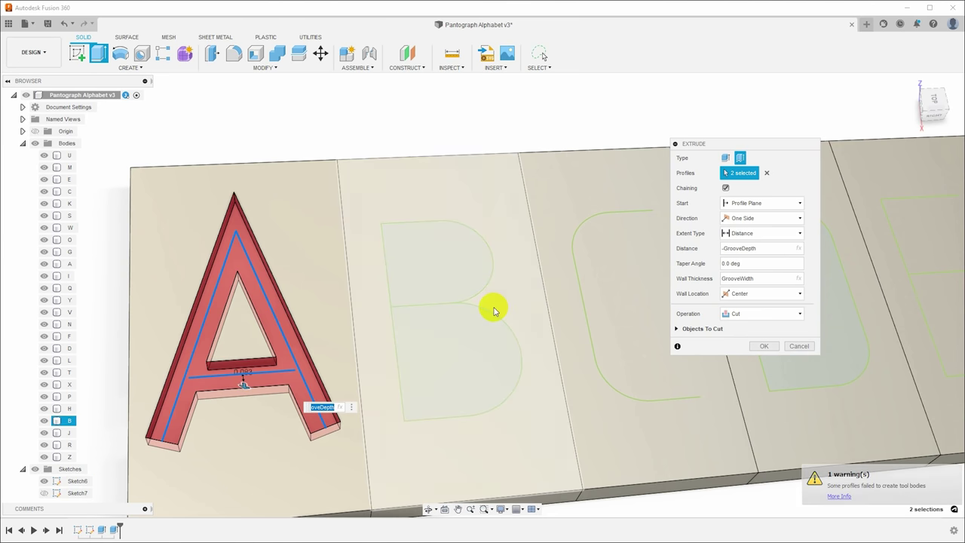
pyautogui.click(492, 311)
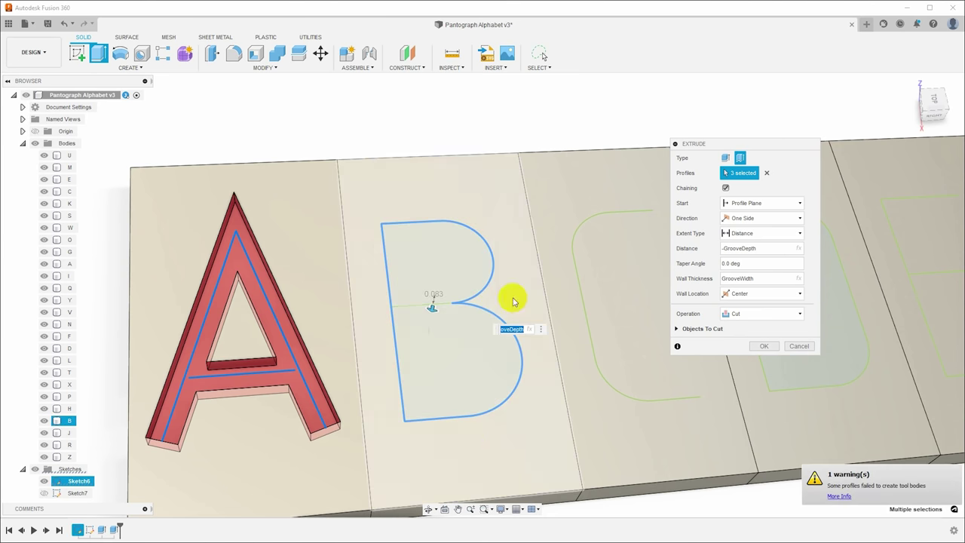
pyautogui.click(492, 291)
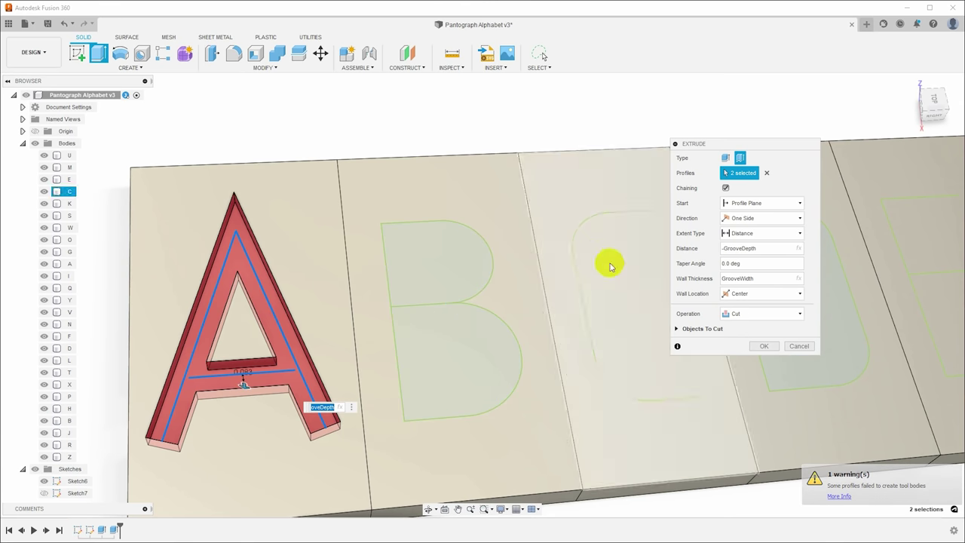
# - Turn off chaining and add every segment of letter B one by one to the thin extrude's profiles
pyautogui.click(726, 188)
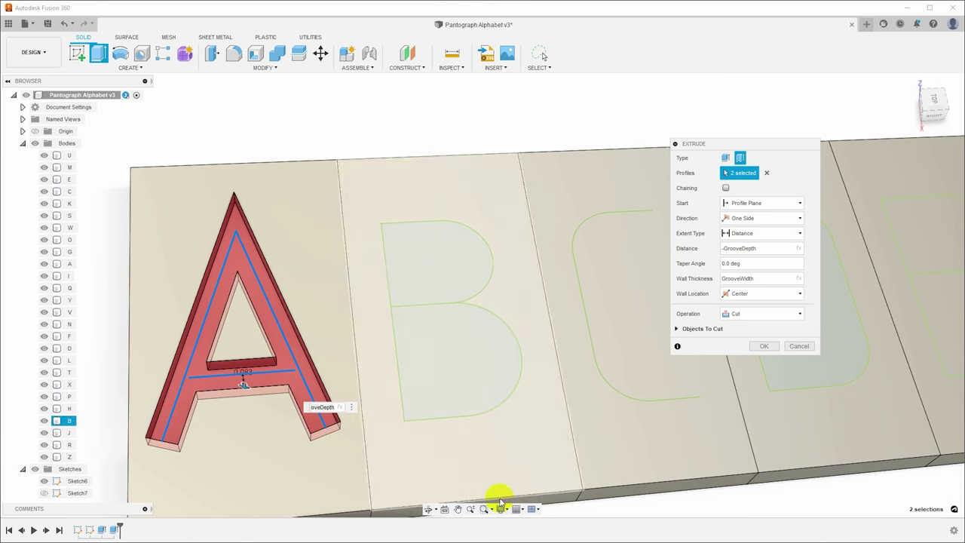
pyautogui.click(434, 417)
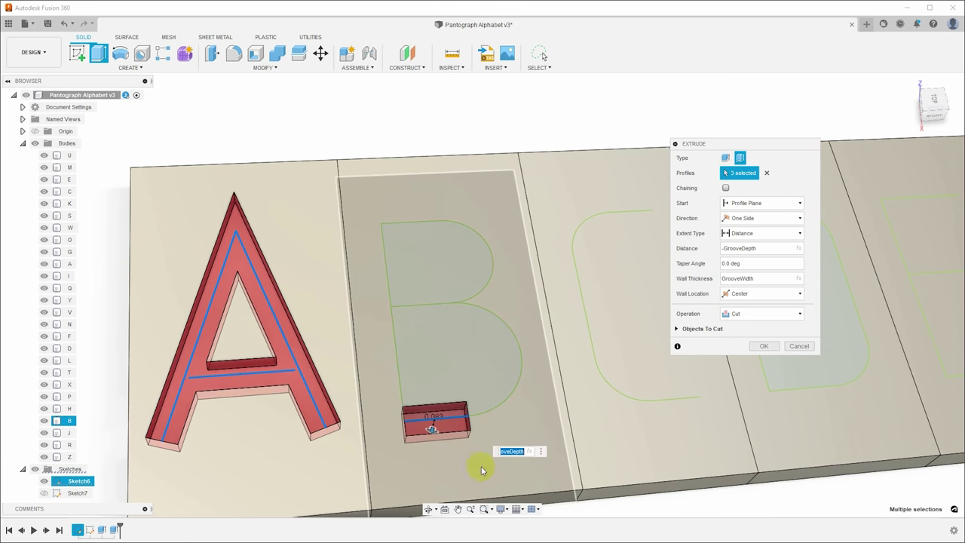
pyautogui.click(491, 410)
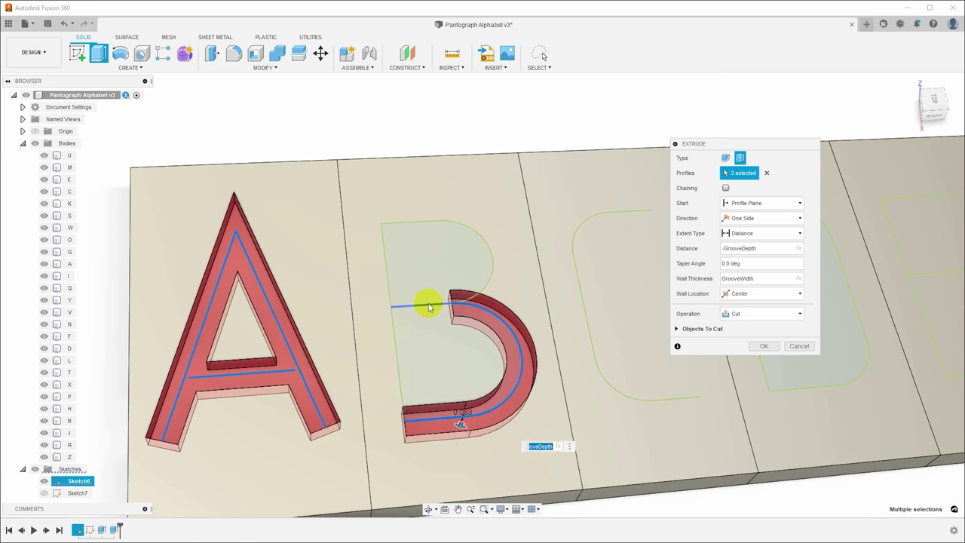
pyautogui.click(429, 307)
pyautogui.click(400, 341)
pyautogui.click(493, 284)
pyautogui.click(493, 284)
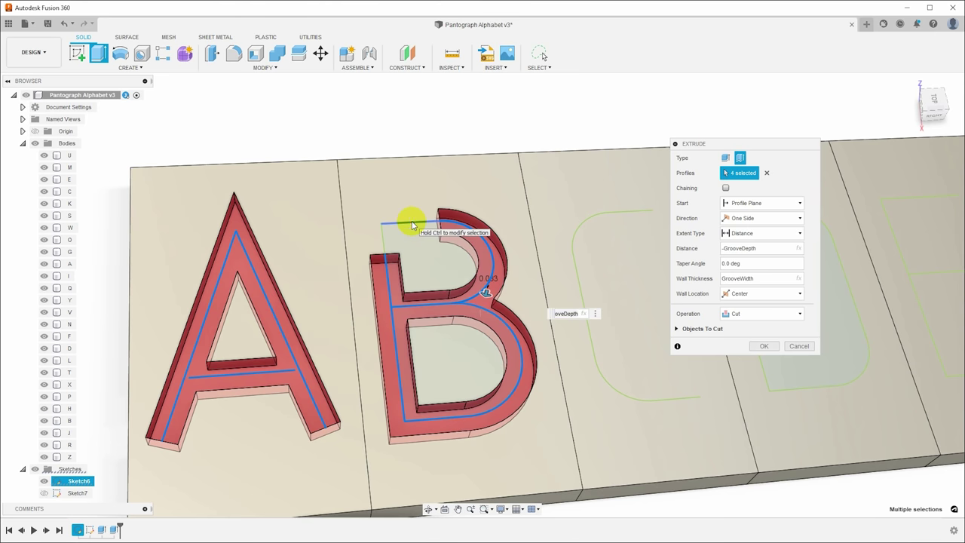
pyautogui.click(384, 248)
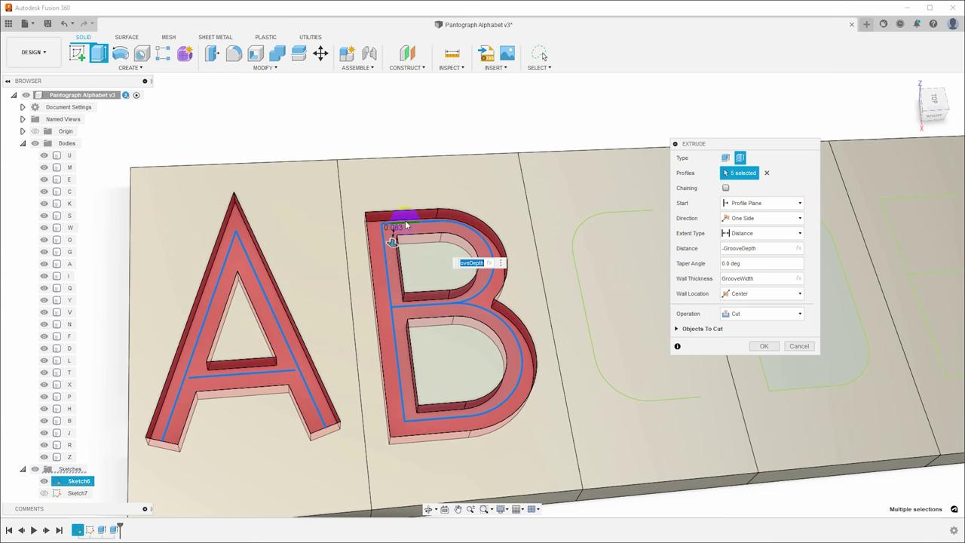
# - Deselect and reselect letter B's left, middle and bottom segments so the groove closes at the lower-left corner
pyautogui.click(392, 298)
pyautogui.click(409, 306)
pyautogui.click(388, 281)
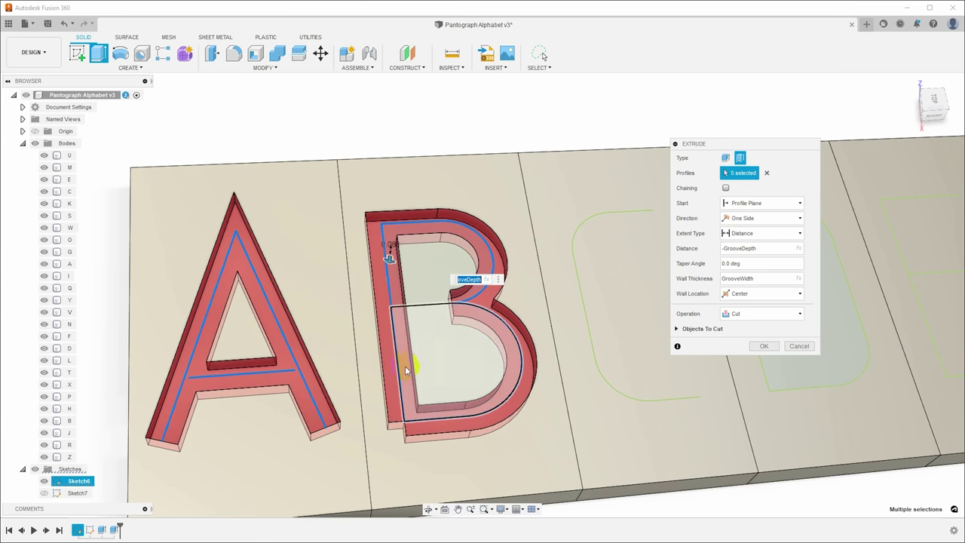
pyautogui.click(422, 303)
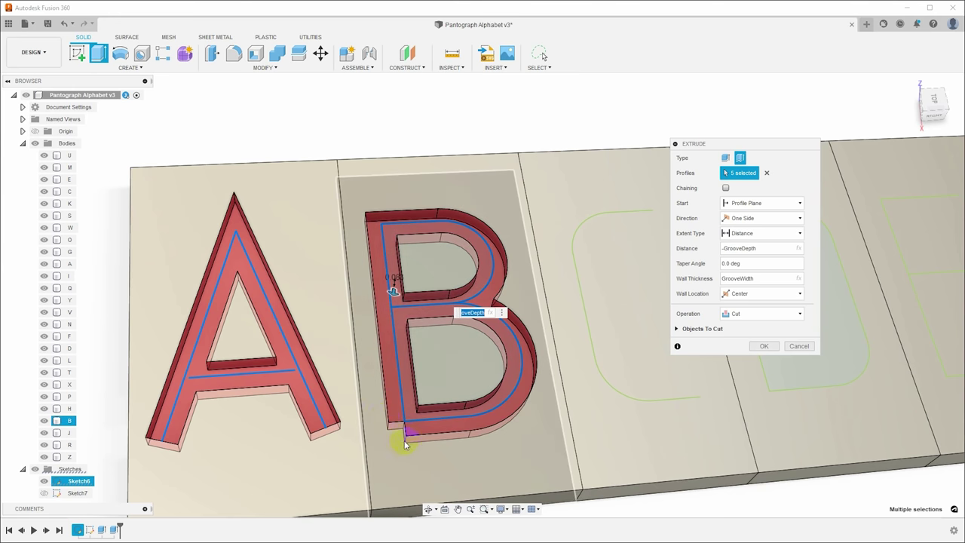
pyautogui.click(428, 421)
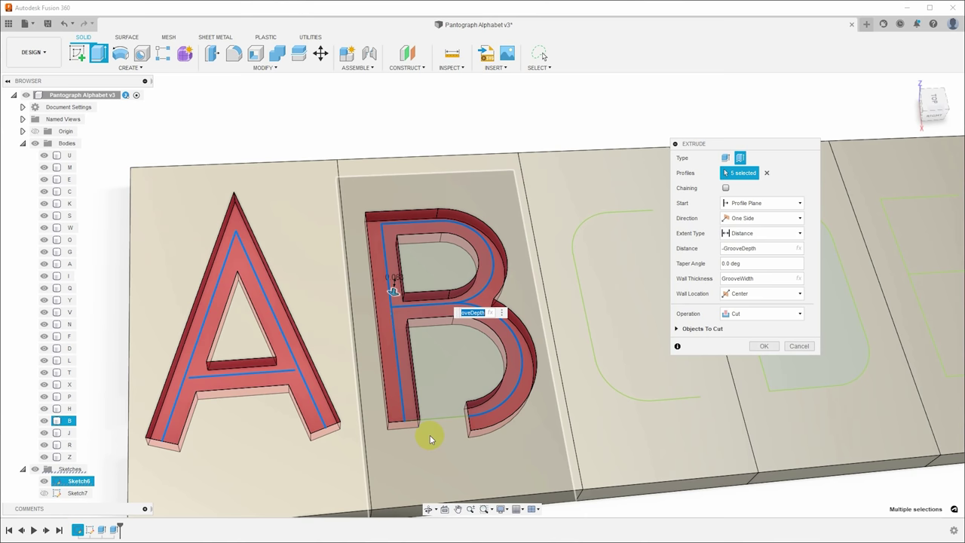
pyautogui.click(430, 420)
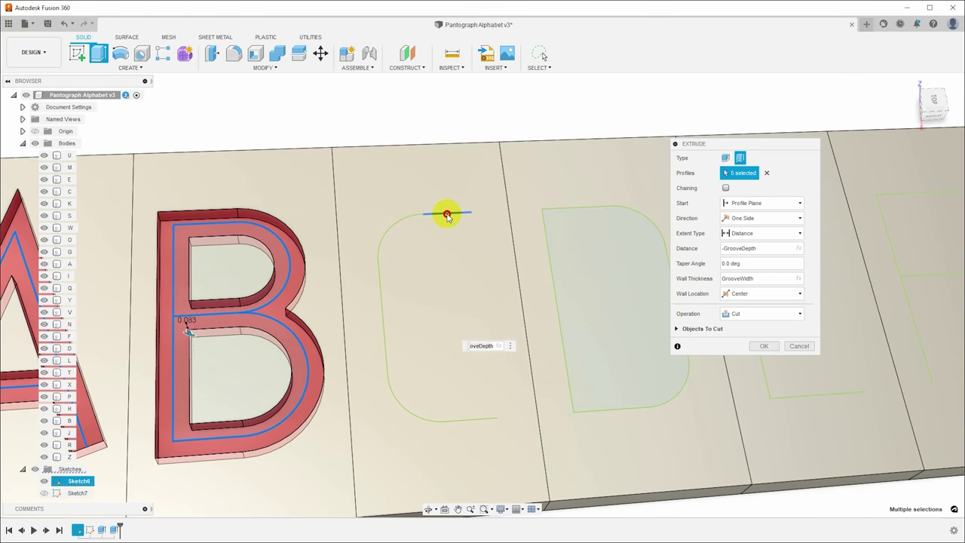
# - Add all straight and curved segments of letter C to the thin extrude's profiles
pyautogui.click(383, 316)
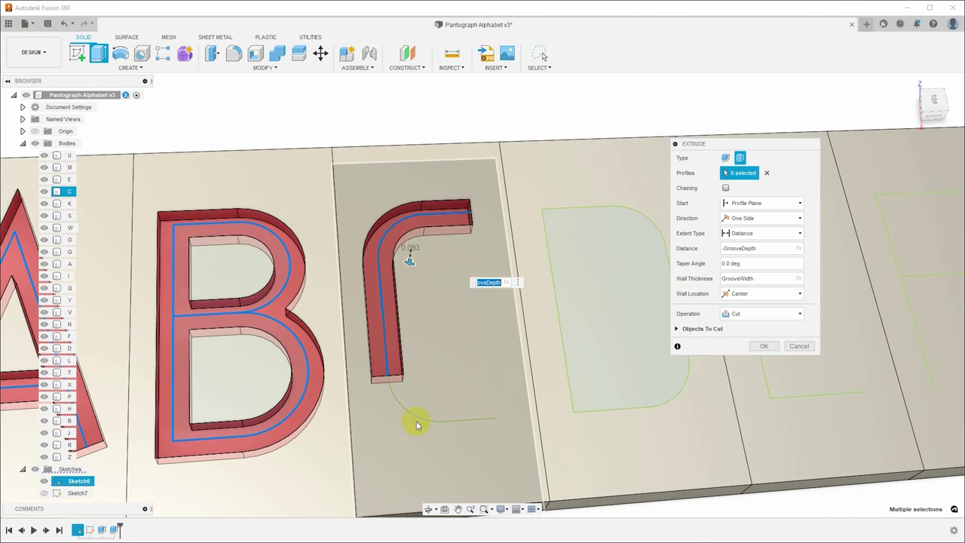
pyautogui.click(420, 420)
pyautogui.click(472, 420)
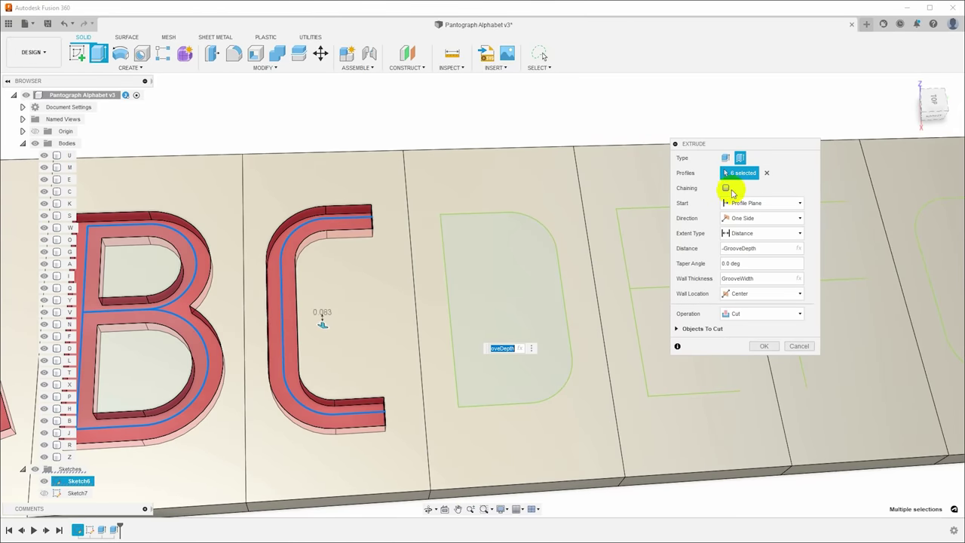
# - Turn chaining back on and add the strokes of letters D, E and F to the thin extrude's profiles
pyautogui.click(726, 188)
pyautogui.click(555, 254)
pyautogui.hscroll(3, 620, 241)
pyautogui.moveTo(614, 220); pyautogui.dragTo(593, 214, button='middle')
pyautogui.click(592, 214)
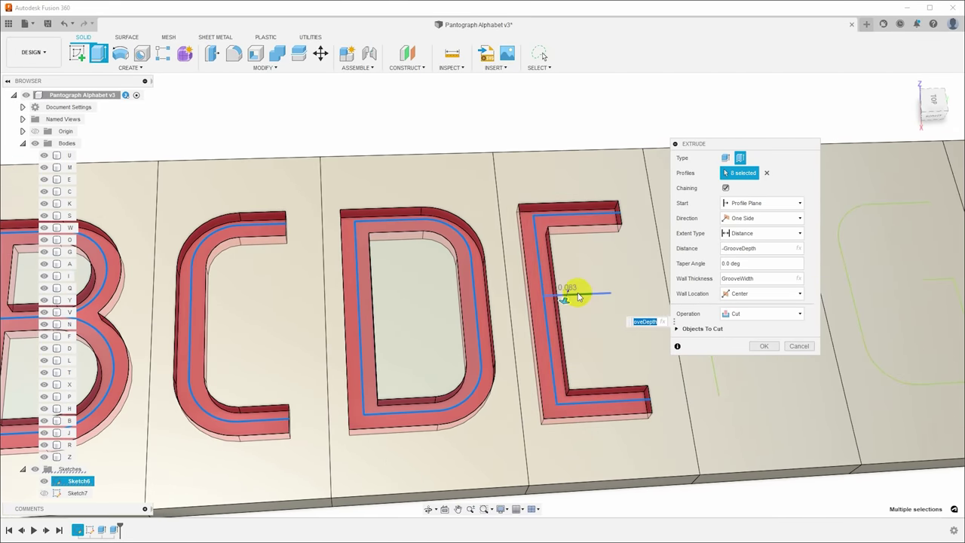
pyautogui.click(578, 294)
pyautogui.moveTo(616, 303); pyautogui.dragTo(594, 304, button='middle')
pyautogui.hscroll(5, 588, 305)
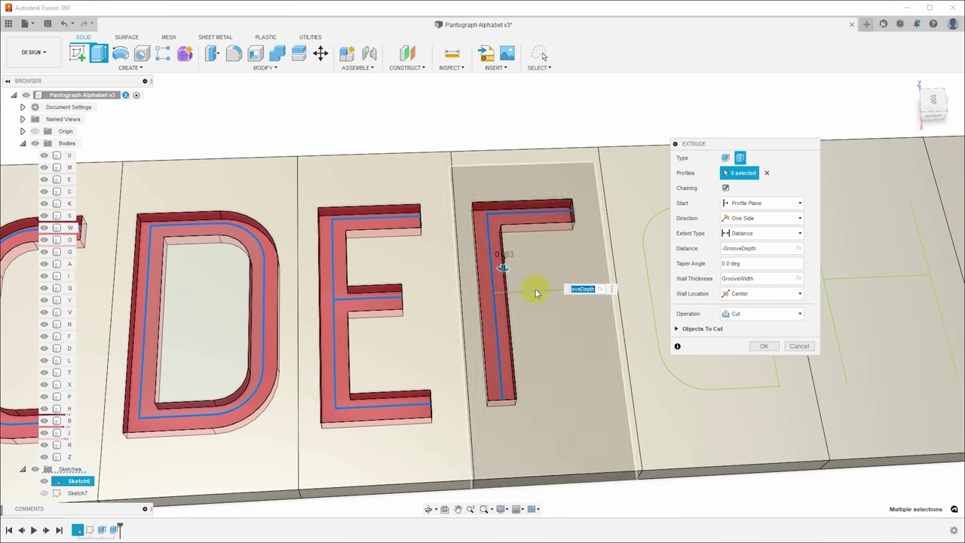
pyautogui.click(533, 294)
pyautogui.hscroll(5, 556, 301)
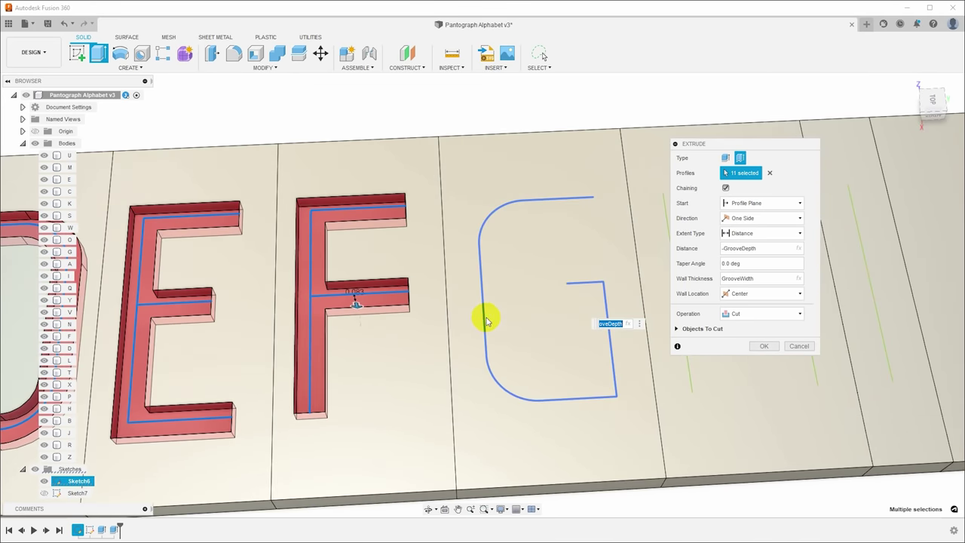
# - Add letter G's outline and letter H's crossbar and two uprights to the thin extrude's profiles
pyautogui.click(486, 320)
pyautogui.hscroll(6, 528, 302)
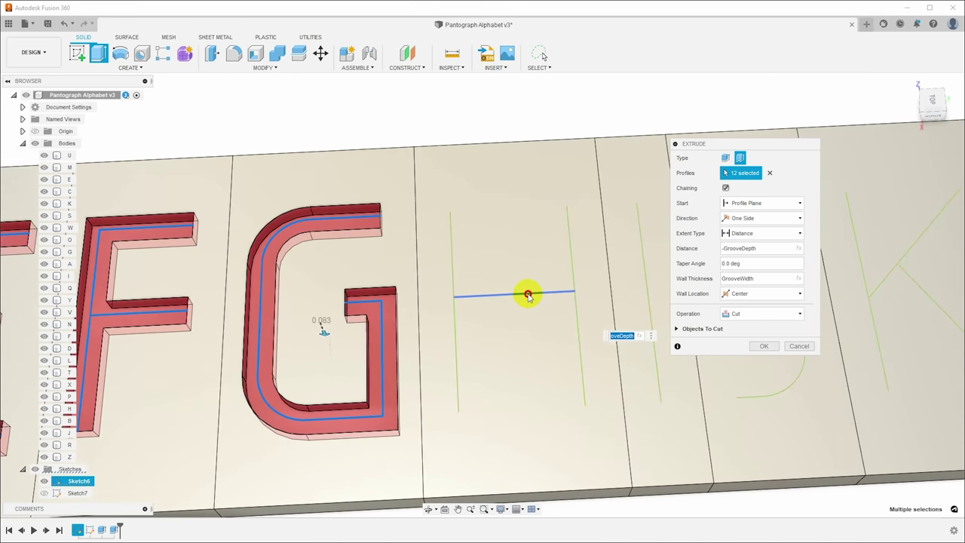
pyautogui.click(524, 294)
pyautogui.click(455, 334)
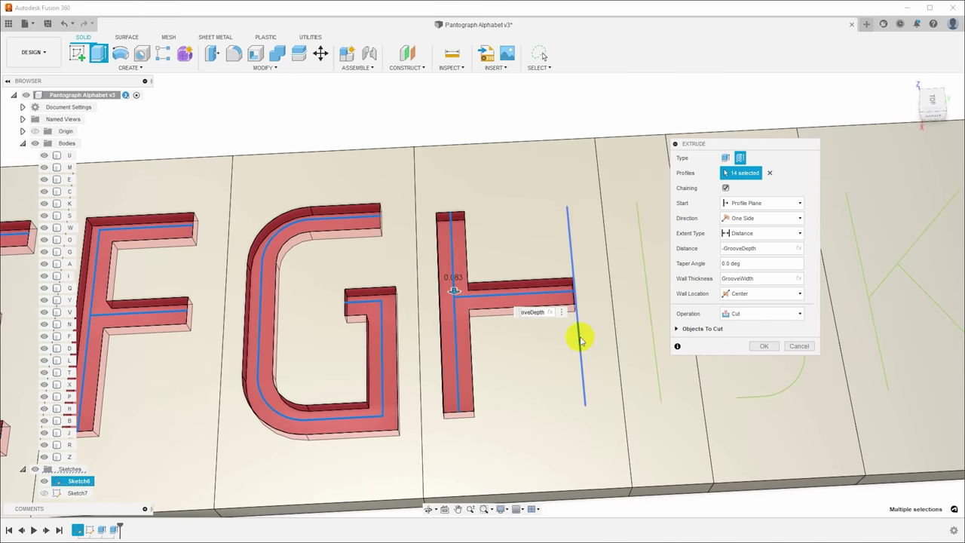
pyautogui.click(580, 341)
# - Add the strokes of the remaining letters, I through Z, and complete the groove cut across all blocks
pyautogui.moveTo(634, 332); pyautogui.dragTo(331, 331, button='middle')
pyautogui.click(575, 312)
pyautogui.moveTo(648, 347); pyautogui.dragTo(375, 339, button='middle')
pyautogui.click(573, 398)
pyautogui.click(537, 361)
pyautogui.click(527, 319)
pyautogui.click(576, 264)
pyautogui.moveTo(649, 317); pyautogui.dragTo(211, 325, button='middle')
pyautogui.moveTo(625, 304); pyautogui.dragTo(313, 309, button='middle')
pyautogui.click(593, 324)
pyautogui.moveTo(603, 332); pyautogui.dragTo(315, 335, button='middle')
pyautogui.click(471, 346)
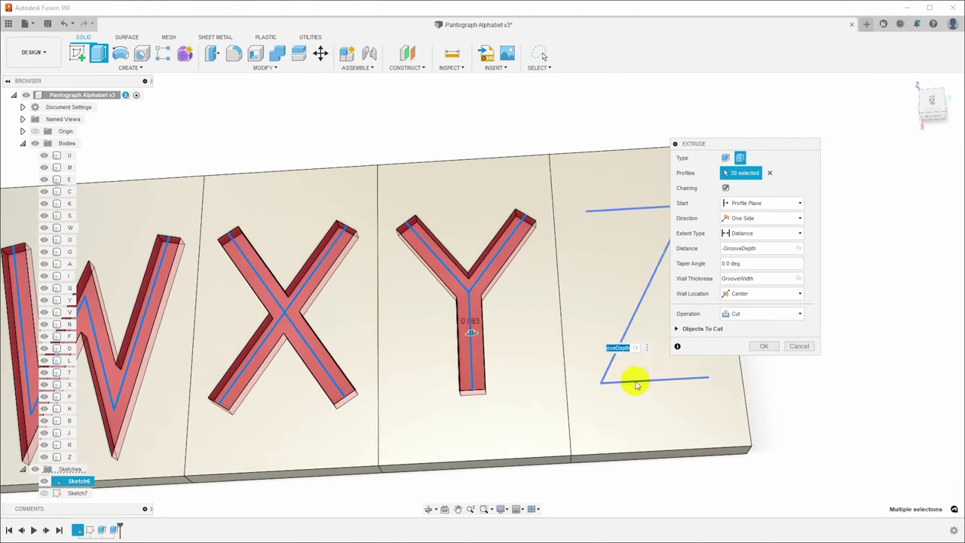
pyautogui.click(765, 347)
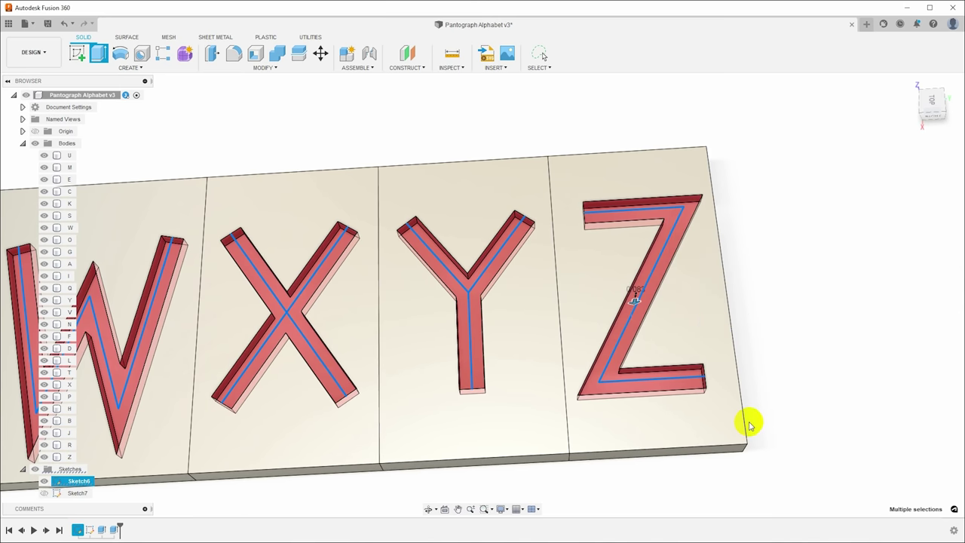
# - Show the letter sketch, Sketch6, over the cut grooves to compare the stroke ends of A and B
pyautogui.scroll(-5, 749, 422)
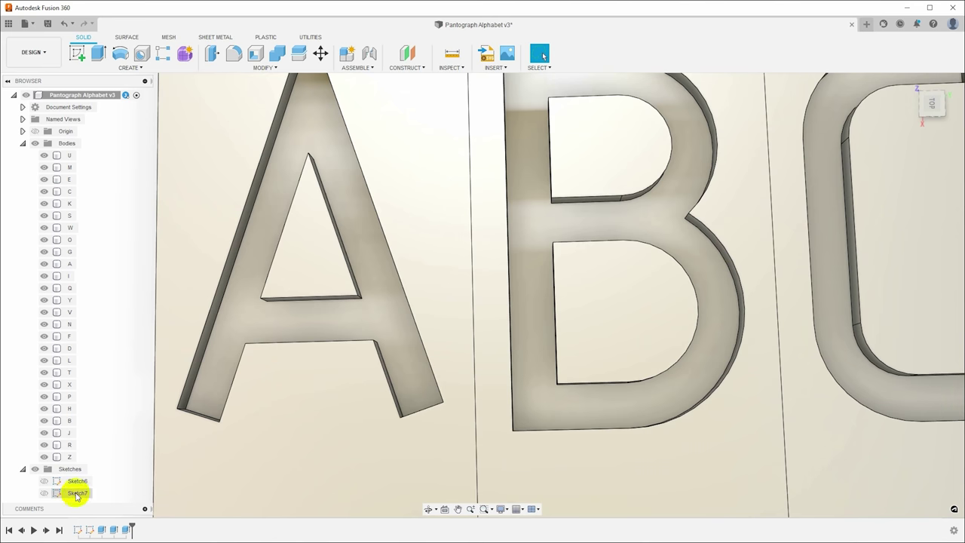
pyautogui.click(43, 481)
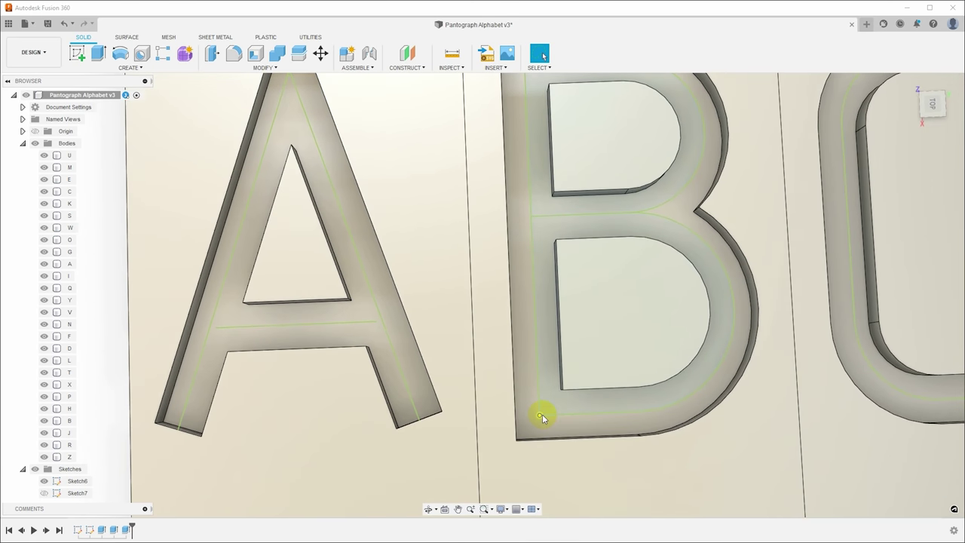
pyautogui.keyDown('shift'); pyautogui.moveTo(569, 417); pyautogui.dragTo(558, 420, button='middle'); pyautogui.keyUp('shift')
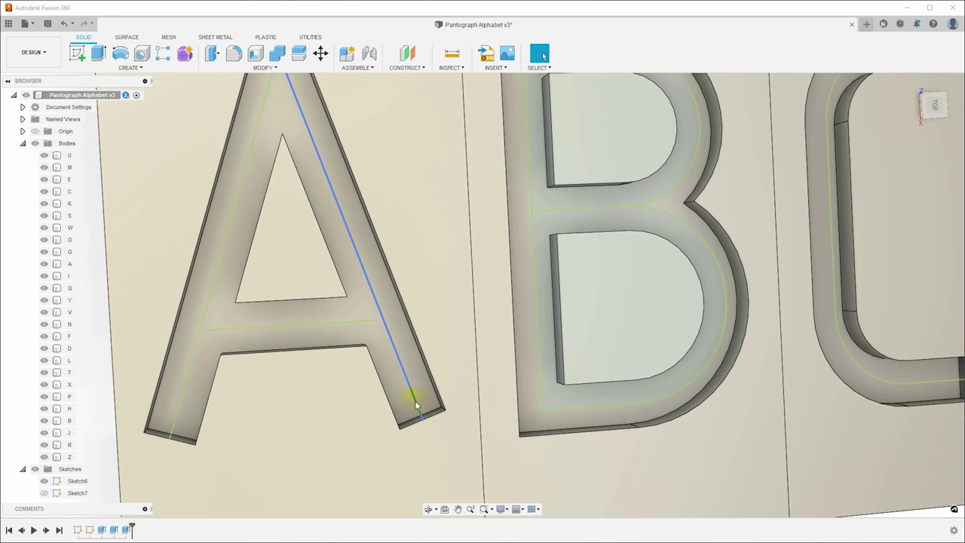
pyautogui.click(588, 472)
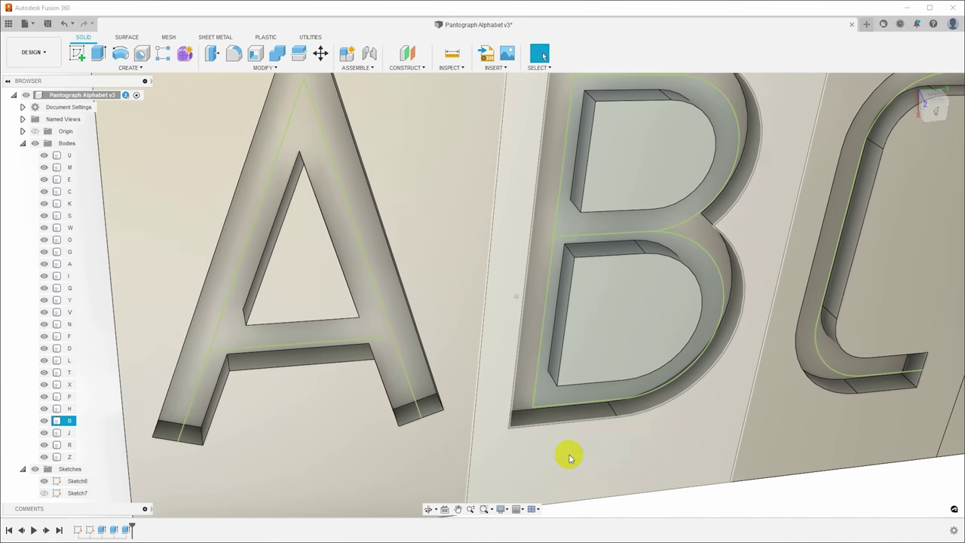
# - Start a Press Pull face offset on the groove end faces of letter A's two legs with a distance of -Overshoot
pyautogui.click(422, 398)
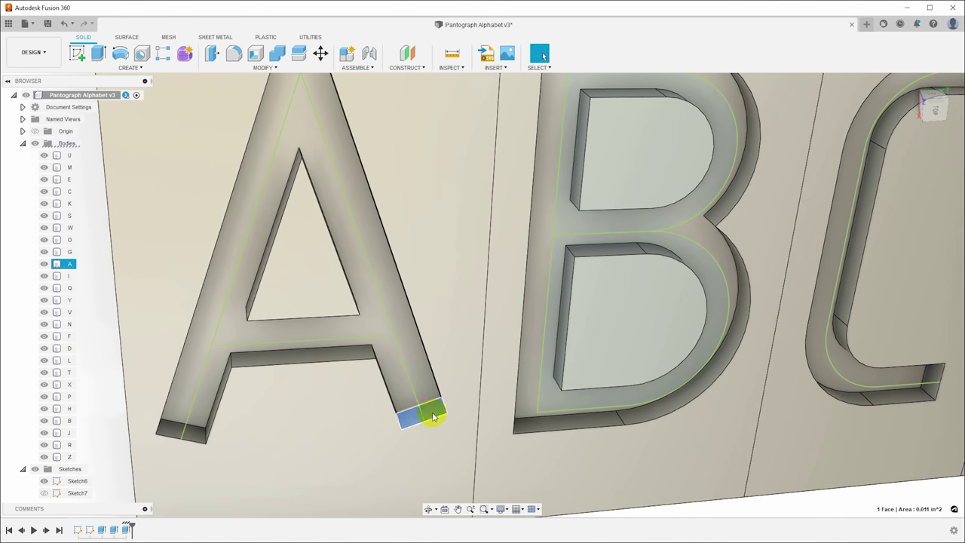
pyautogui.rightClick(435, 415)
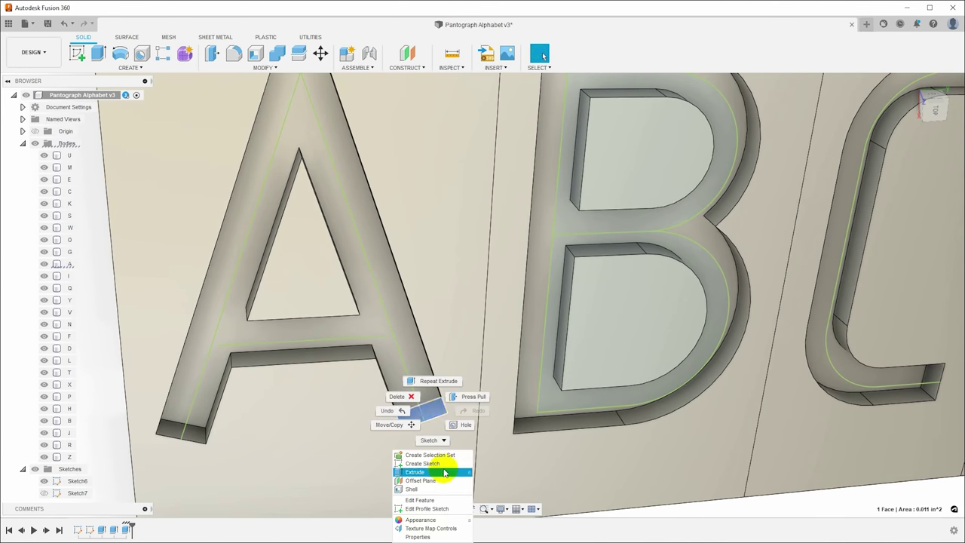
pyautogui.click(477, 398)
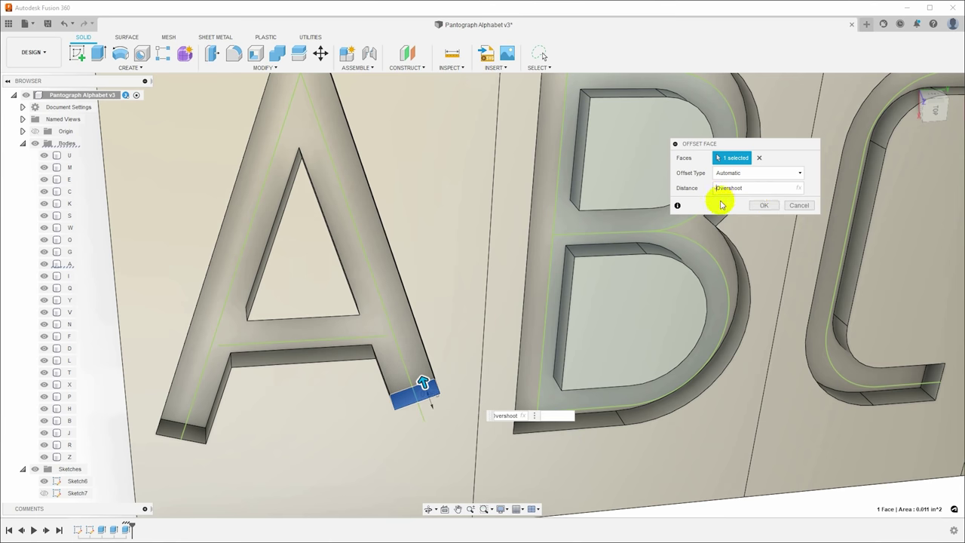
pyautogui.keyDown('shift'); pyautogui.moveTo(749, 248); pyautogui.dragTo(634, 286, button='middle'); pyautogui.keyUp('shift')
pyautogui.keyDown('shift'); pyautogui.moveTo(534, 328); pyautogui.dragTo(511, 375, button='middle'); pyautogui.keyUp('shift')
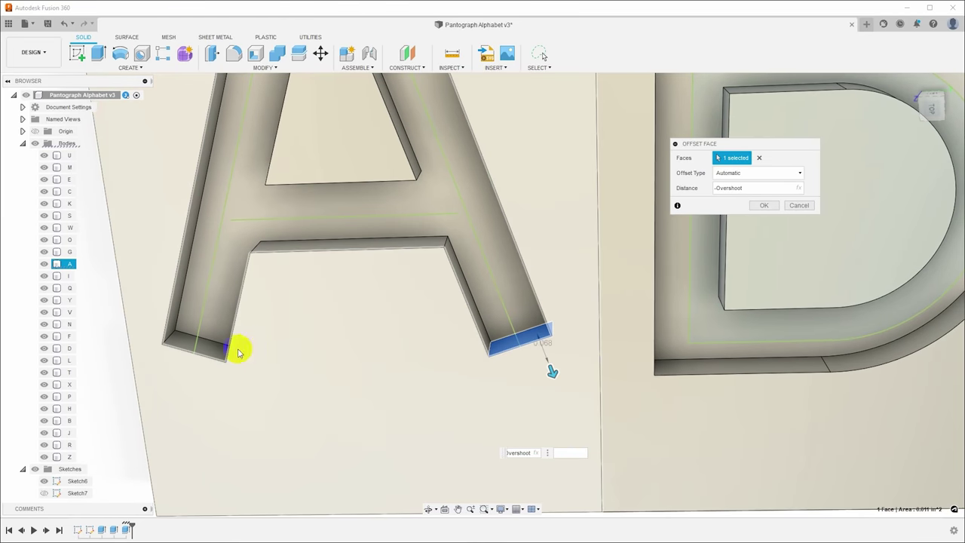
pyautogui.click(209, 349)
# - Add the open groove end faces of letters C and E to the -Overshoot face offset
pyautogui.scroll(-5, 679, 415)
pyautogui.keyDown('shift'); pyautogui.moveTo(698, 414); pyautogui.dragTo(748, 394, button='middle'); pyautogui.keyUp('shift')
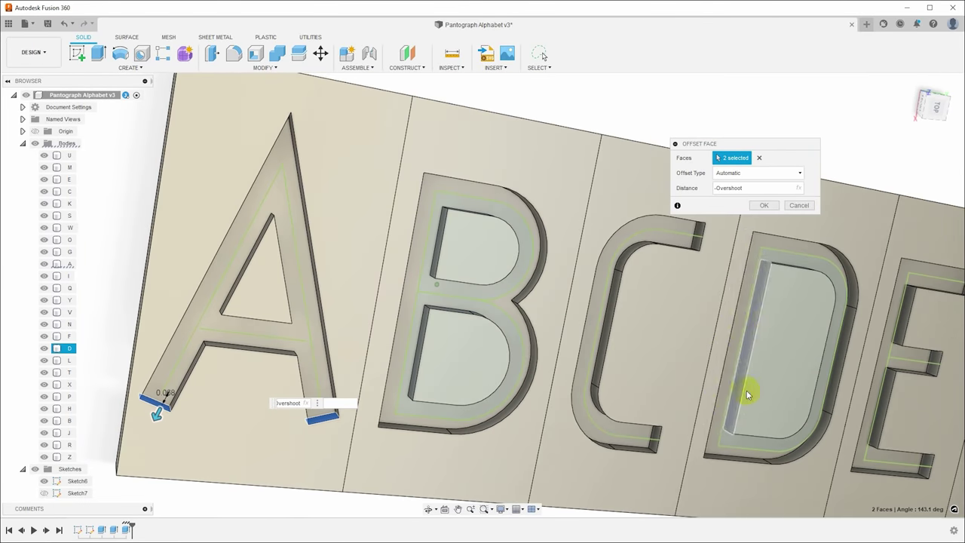
pyautogui.click(656, 436)
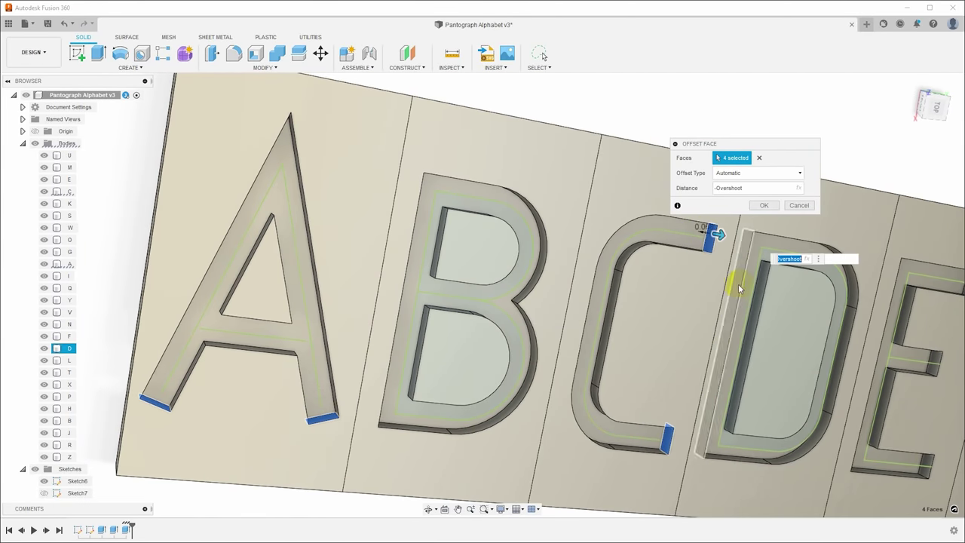
pyautogui.keyDown('shift'); pyautogui.moveTo(732, 287); pyautogui.dragTo(675, 234, button='middle'); pyautogui.keyUp('shift')
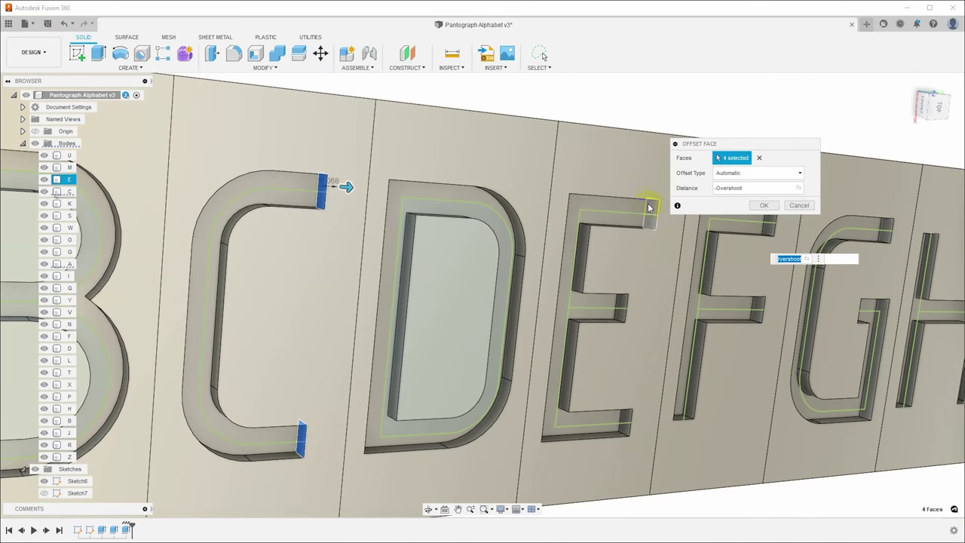
pyautogui.click(649, 212)
pyautogui.click(623, 303)
pyautogui.click(618, 419)
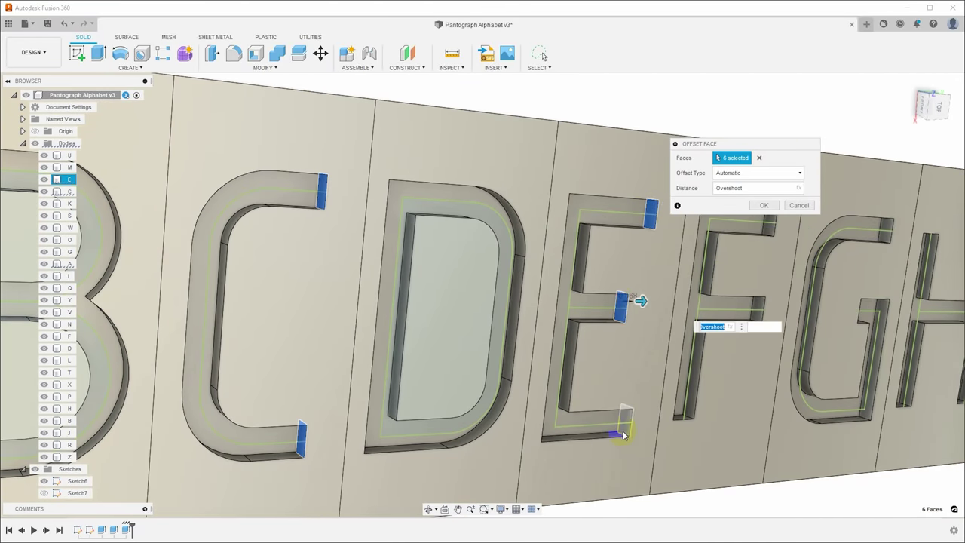
# - Add the three stroke ends of F, both ends of G and the upper ends of H to the face offset
pyautogui.click(679, 419)
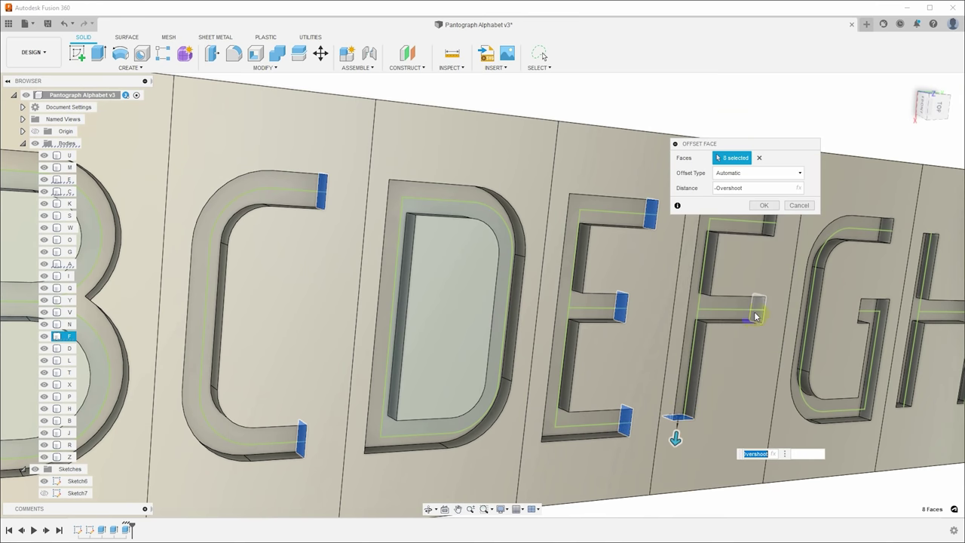
pyautogui.click(758, 309)
pyautogui.click(769, 226)
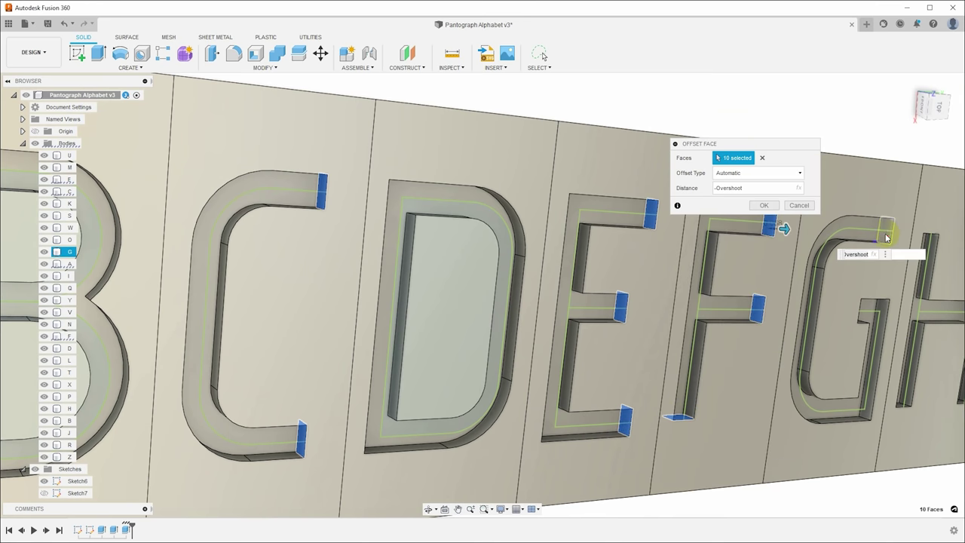
pyautogui.click(887, 237)
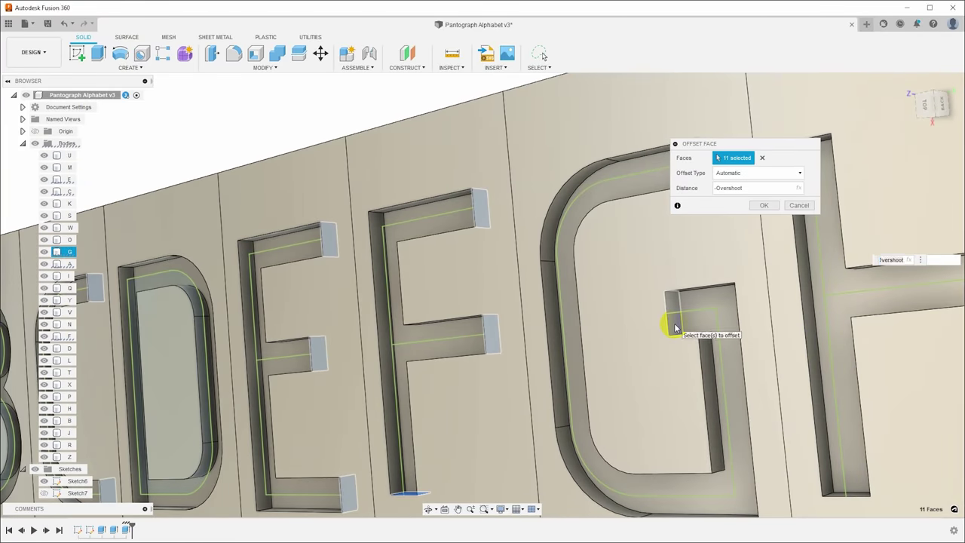
pyautogui.click(675, 328)
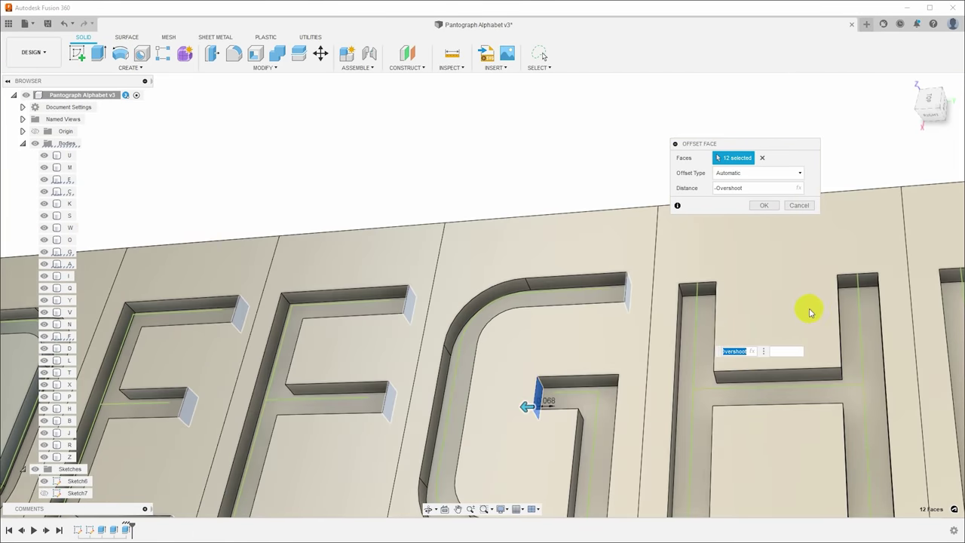
pyautogui.click(701, 290)
pyautogui.click(866, 279)
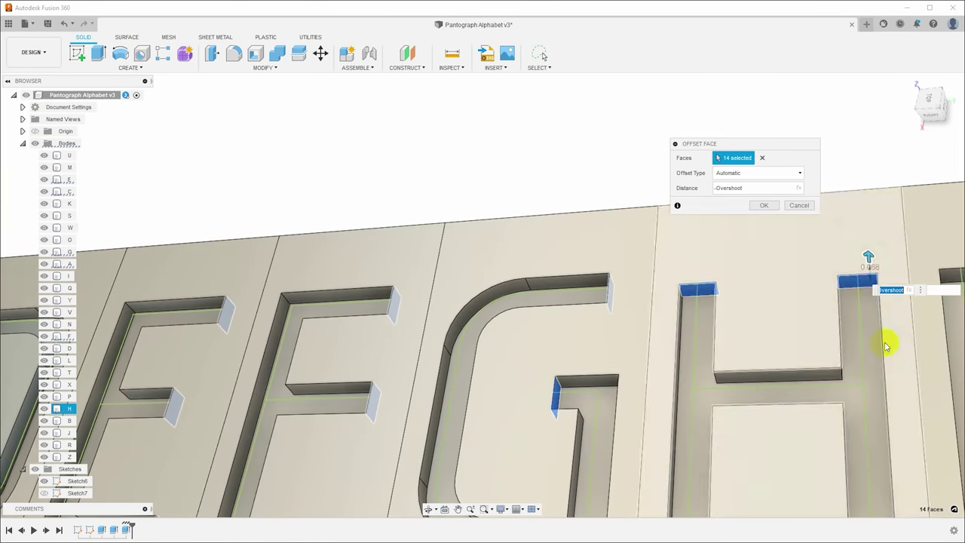
# - Add H's lower groove ends and the open end faces of letters I through Q to the face offset
pyautogui.click(634, 340)
pyautogui.click(759, 317)
pyautogui.click(829, 300)
pyautogui.click(632, 286)
pyautogui.click(795, 288)
pyautogui.click(496, 417)
pyautogui.click(623, 414)
pyautogui.click(600, 220)
pyautogui.click(858, 437)
pyautogui.click(663, 215)
pyautogui.click(574, 434)
pyautogui.click(731, 441)
pyautogui.click(791, 487)
pyautogui.click(860, 257)
pyautogui.click(539, 483)
pyautogui.click(825, 245)
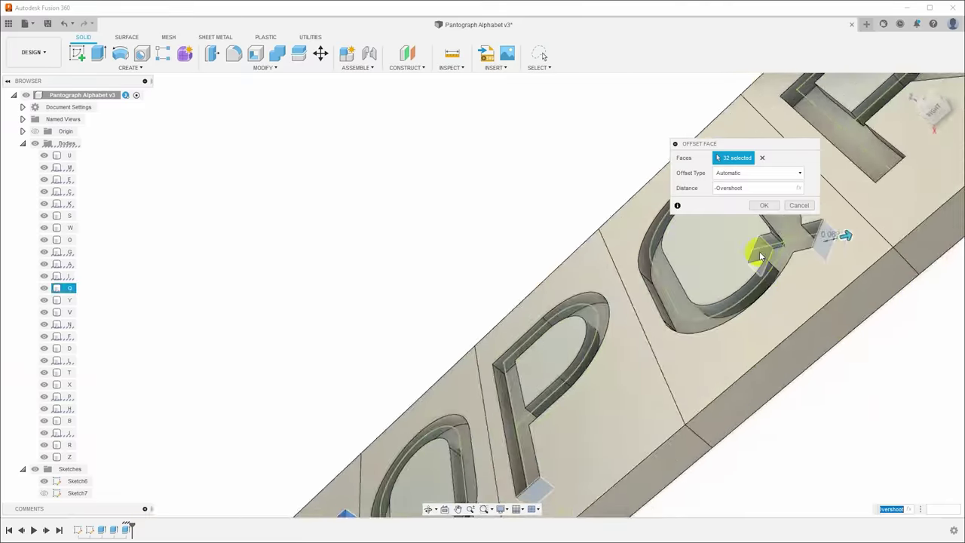
pyautogui.click(762, 259)
# - Add the open groove end faces of letters R, S, T and U to the face offset
pyautogui.click(463, 349)
pyautogui.click(511, 400)
pyautogui.click(690, 286)
pyautogui.click(851, 312)
pyautogui.click(709, 252)
pyautogui.click(566, 447)
pyautogui.click(590, 472)
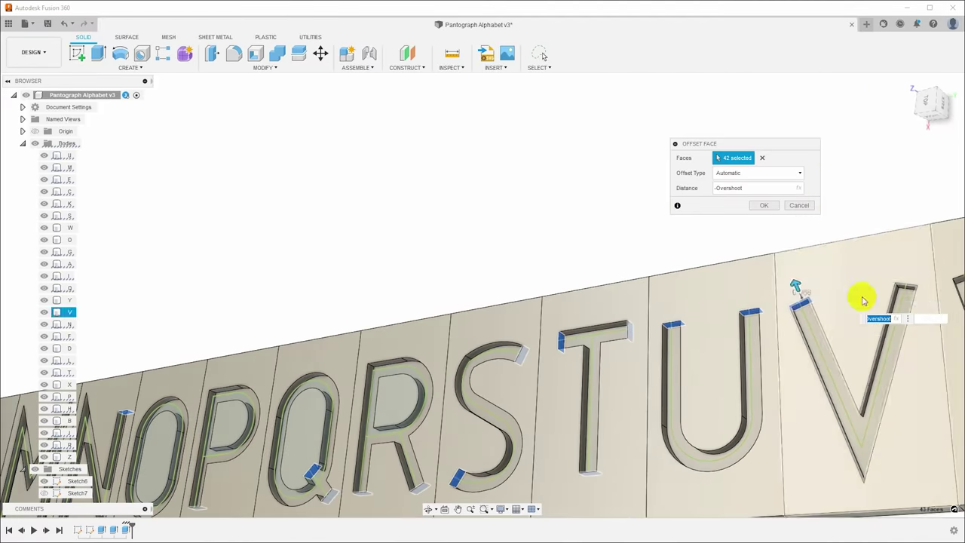
# - Add the open groove end faces of letters V through Z and apply the -Overshoot offset to all selected faces
pyautogui.click(804, 305)
pyautogui.click(837, 306)
pyautogui.click(681, 344)
pyautogui.click(747, 328)
pyautogui.click(577, 343)
pyautogui.click(582, 332)
pyautogui.click(633, 311)
pyautogui.click(751, 296)
pyautogui.click(753, 324)
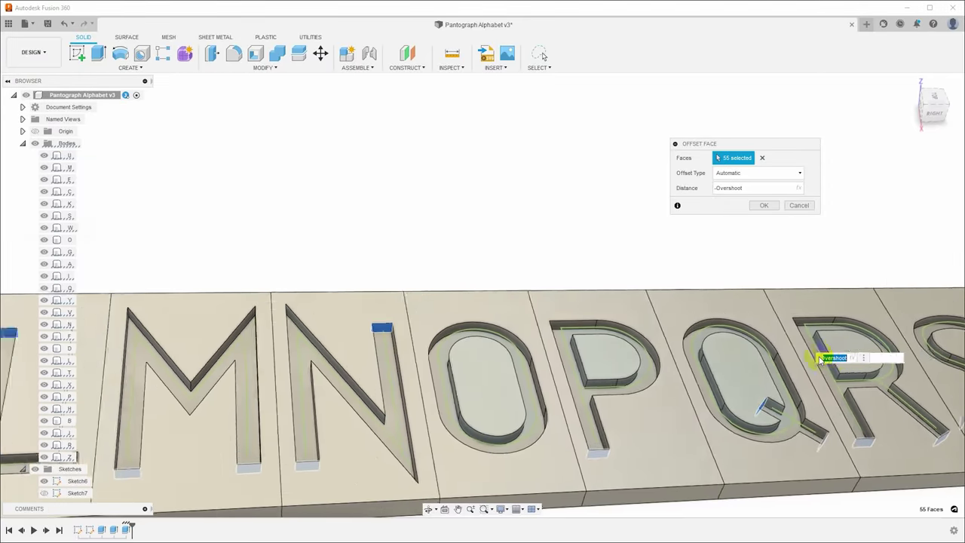
pyautogui.click(763, 205)
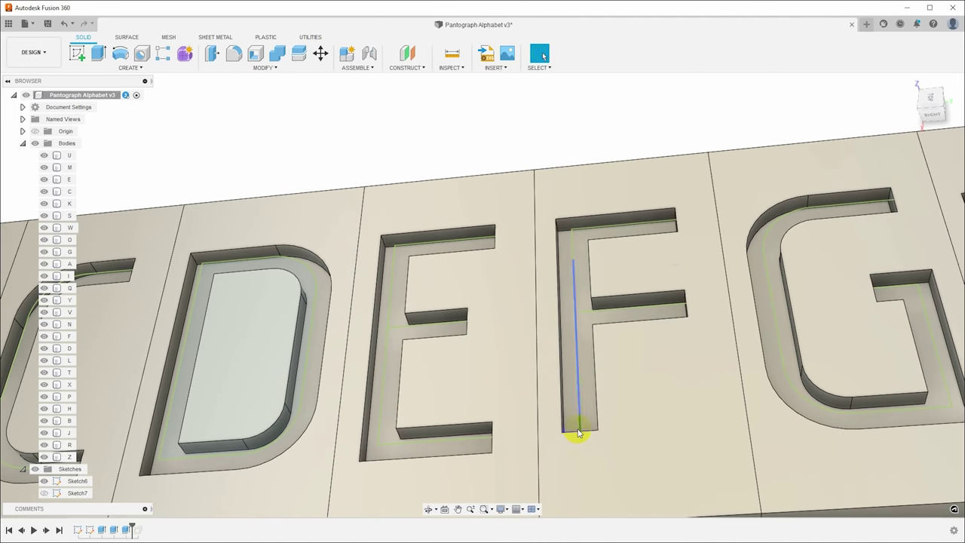
# - Compare the stroke ends of E and F without and with the face offset by moving the timeline marker across it
pyautogui.click(475, 450)
pyautogui.press('Escape')
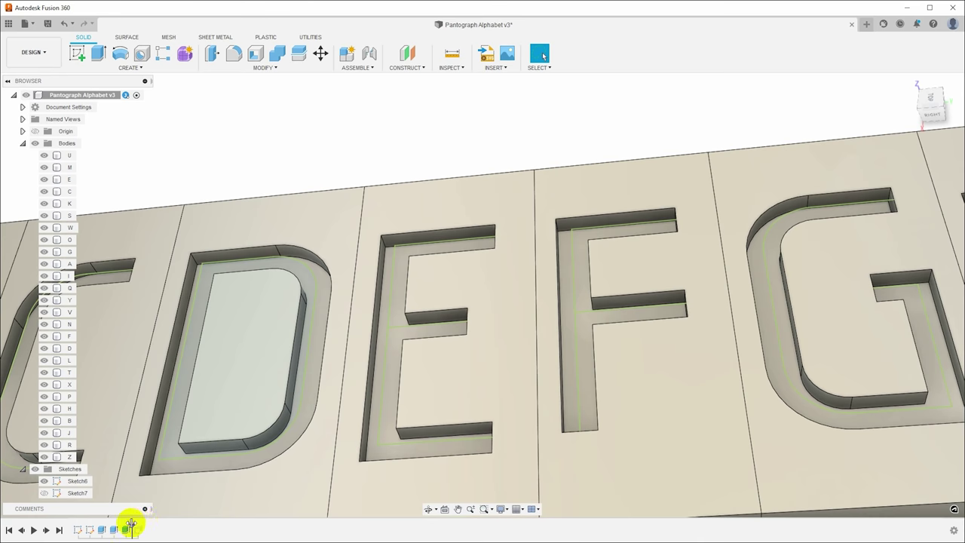
pyautogui.click(597, 430)
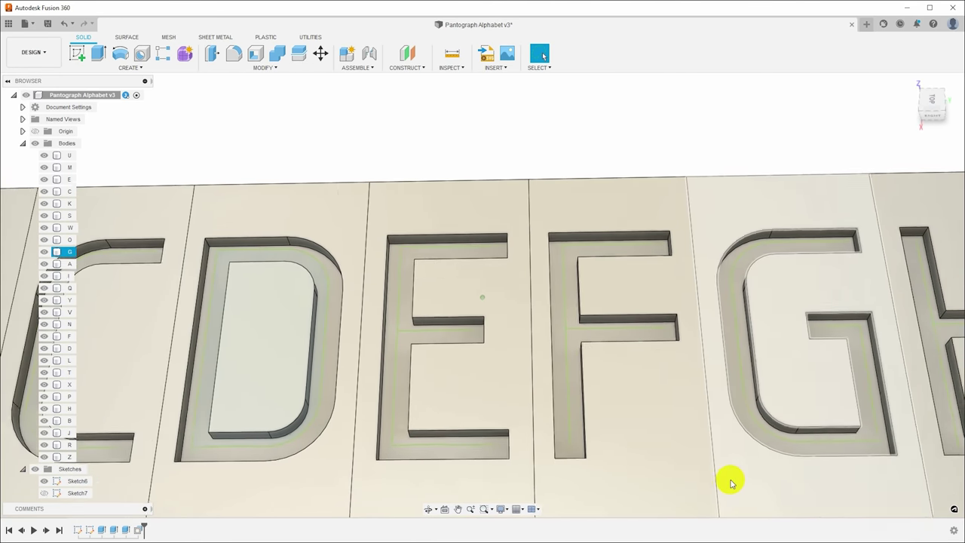
pyautogui.click(728, 482)
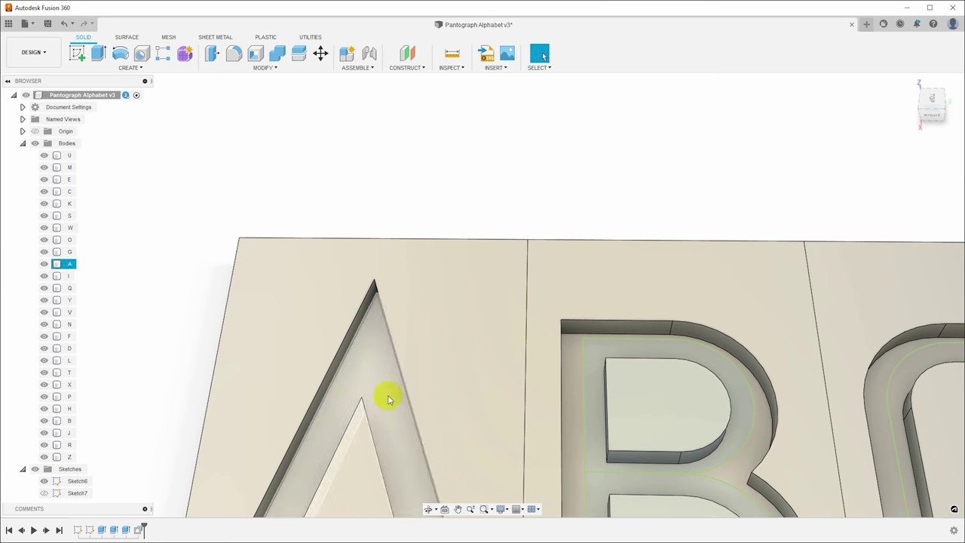
# - Start a fillet on the outer corner edge at the apex of letter A with the radius set to FilletSize
pyautogui.scroll(-5, 354, 337)
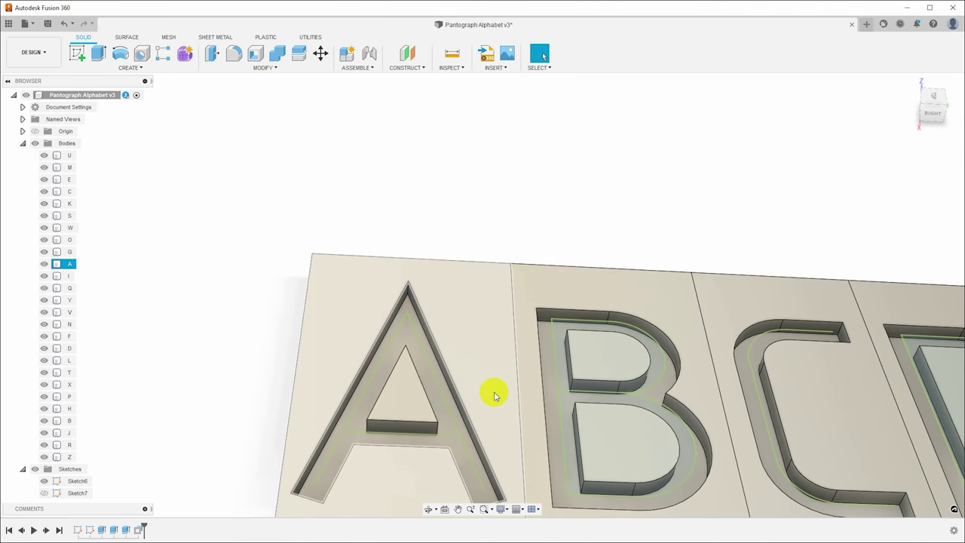
pyautogui.press('f')
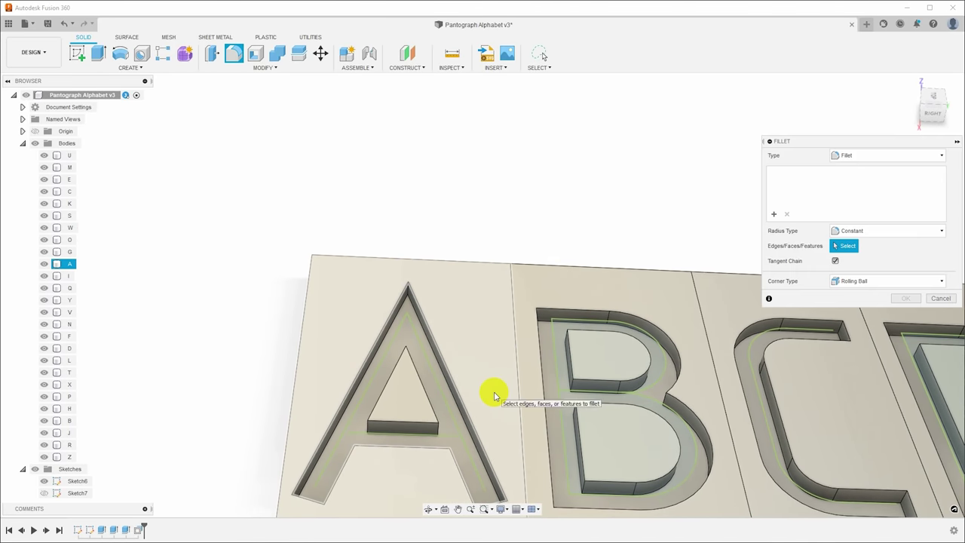
pyautogui.scroll(3, 452, 324)
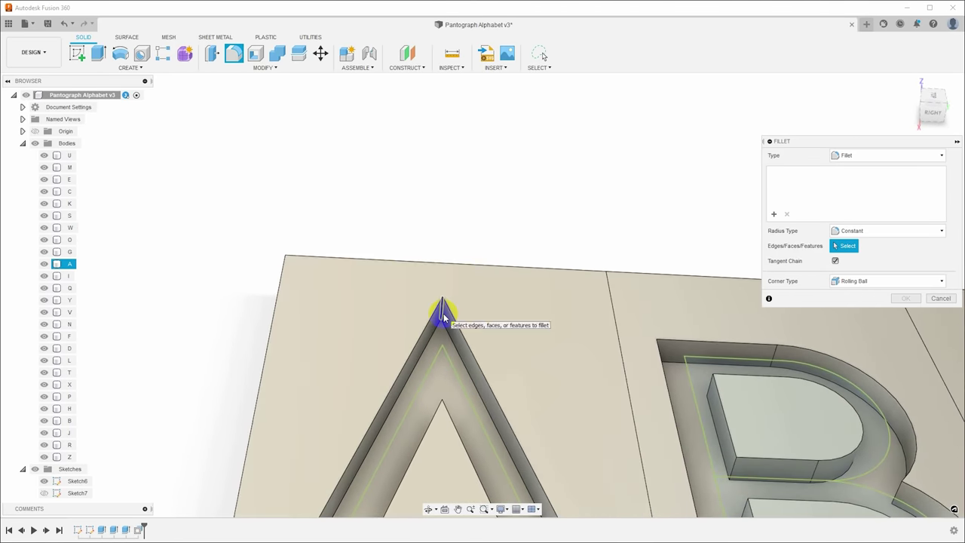
pyautogui.click(443, 318)
pyautogui.scroll(-3, 546, 323)
pyautogui.write('f')
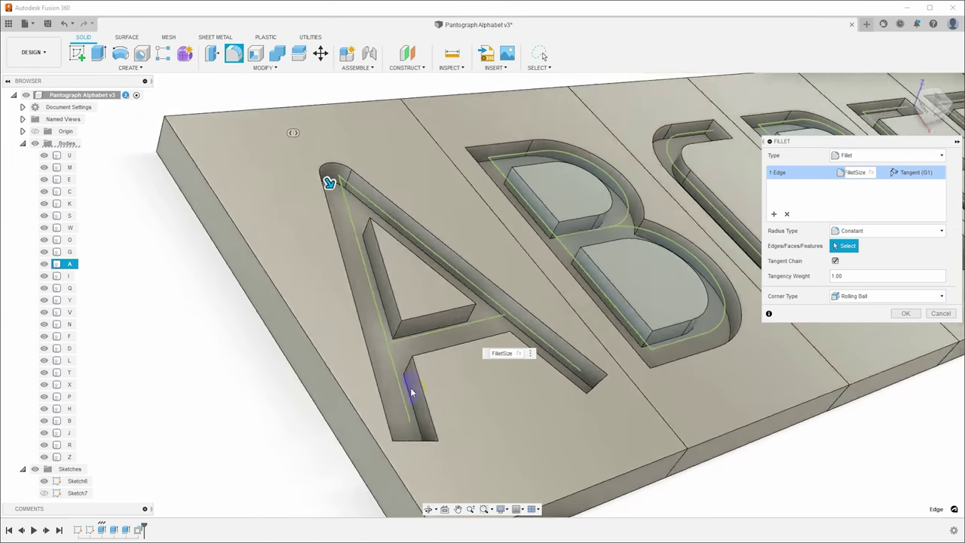
# - Add the four end corners of A's legs and the two outer corners of B's spine to the FilletSize fillet
pyautogui.click(400, 463)
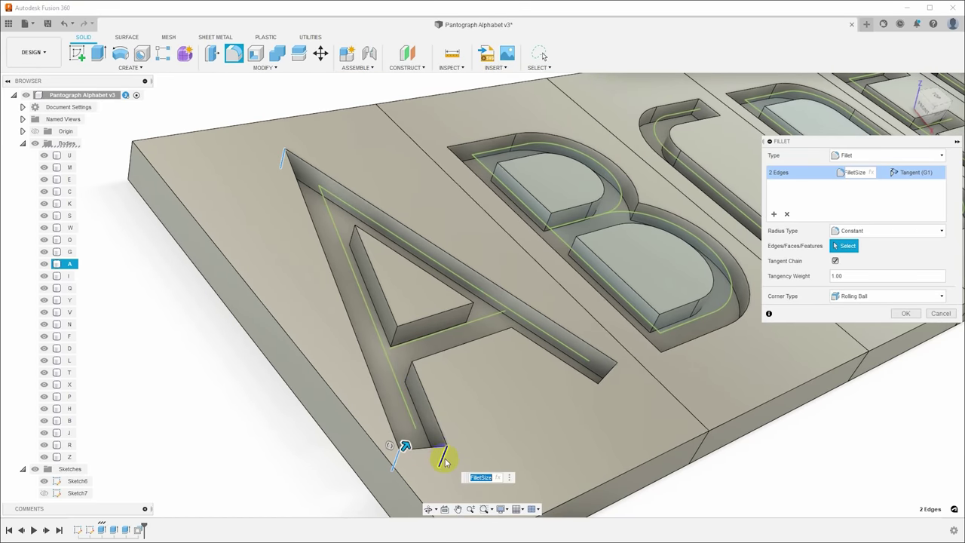
pyautogui.click(443, 459)
pyautogui.click(613, 380)
pyautogui.click(614, 375)
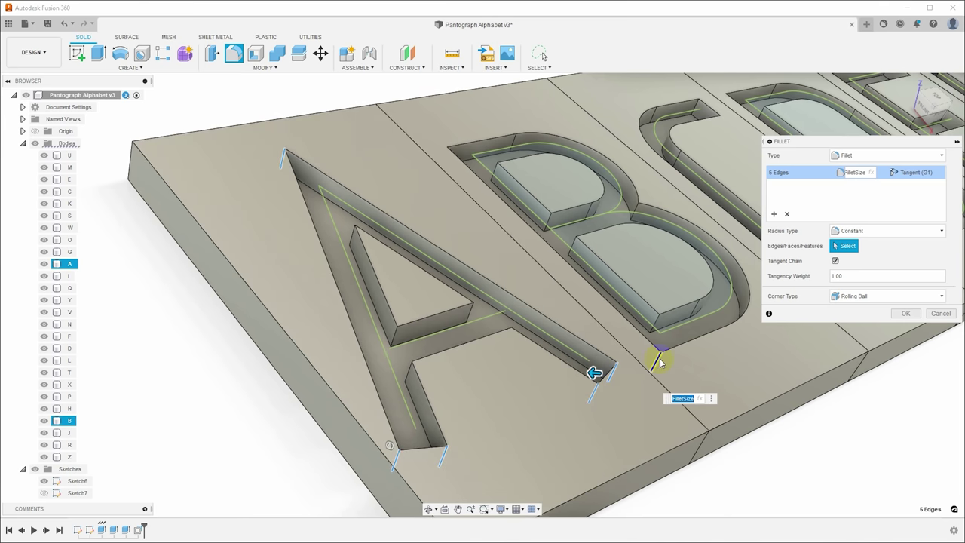
pyautogui.click(657, 364)
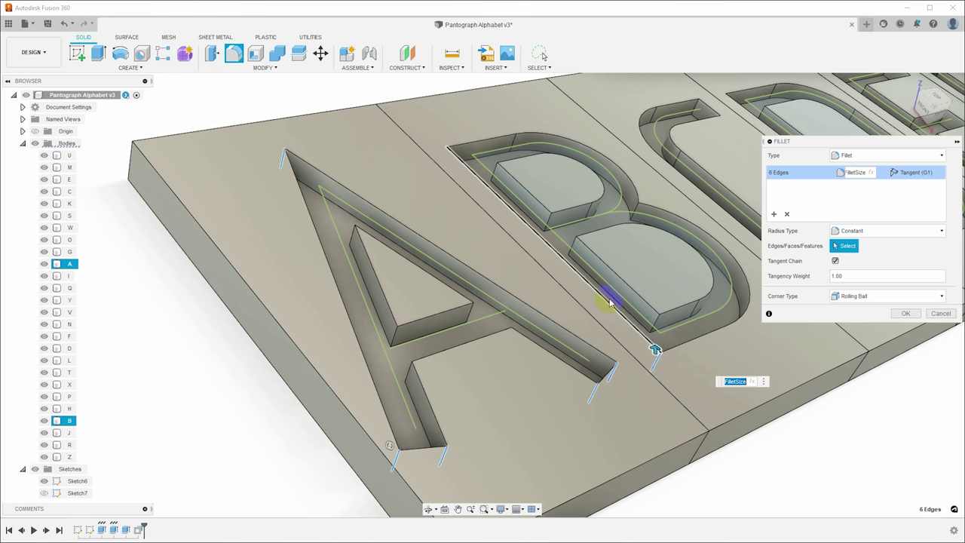
pyautogui.click(446, 156)
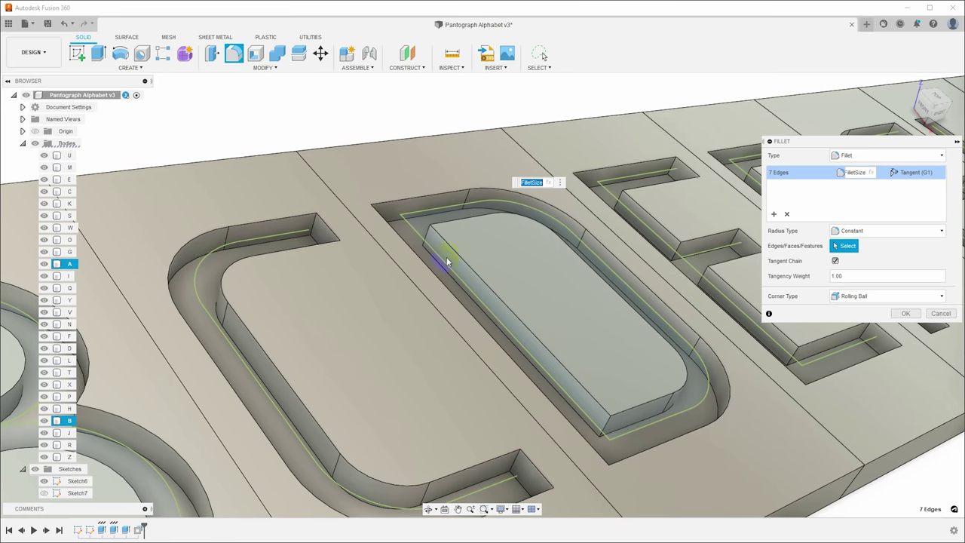
# - Add the corners at both ends of C and the two outer corners of D's spine to the fillet
pyautogui.click(323, 238)
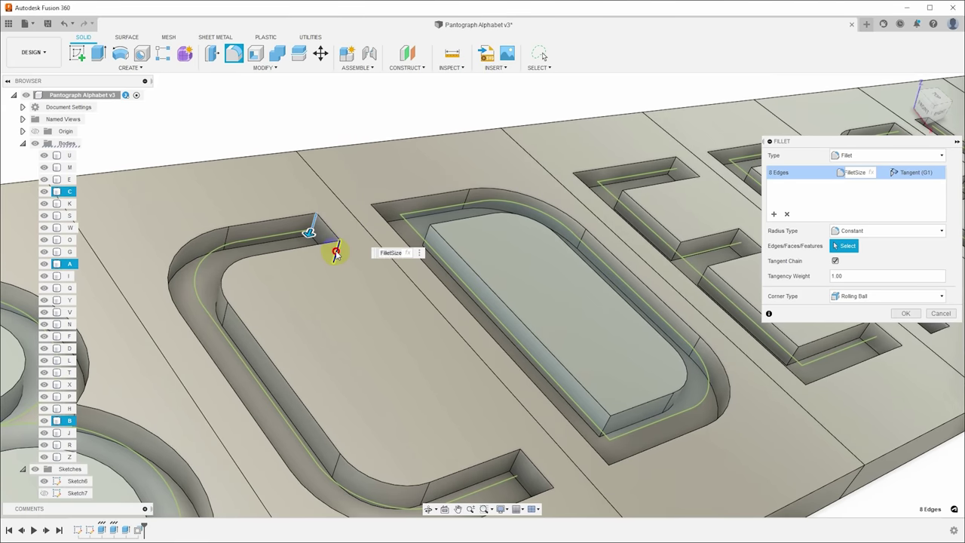
pyautogui.click(515, 460)
pyautogui.click(553, 501)
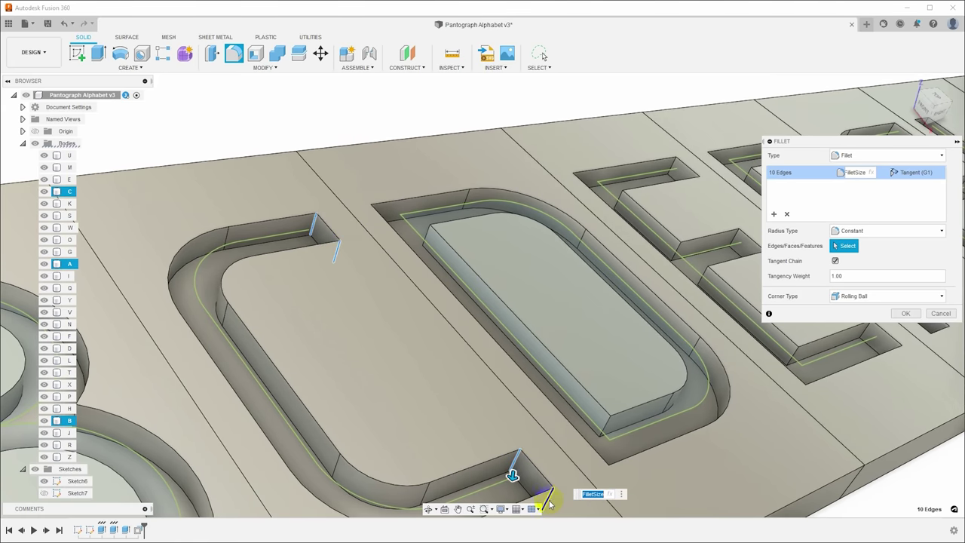
pyautogui.click(608, 482)
pyautogui.click(608, 473)
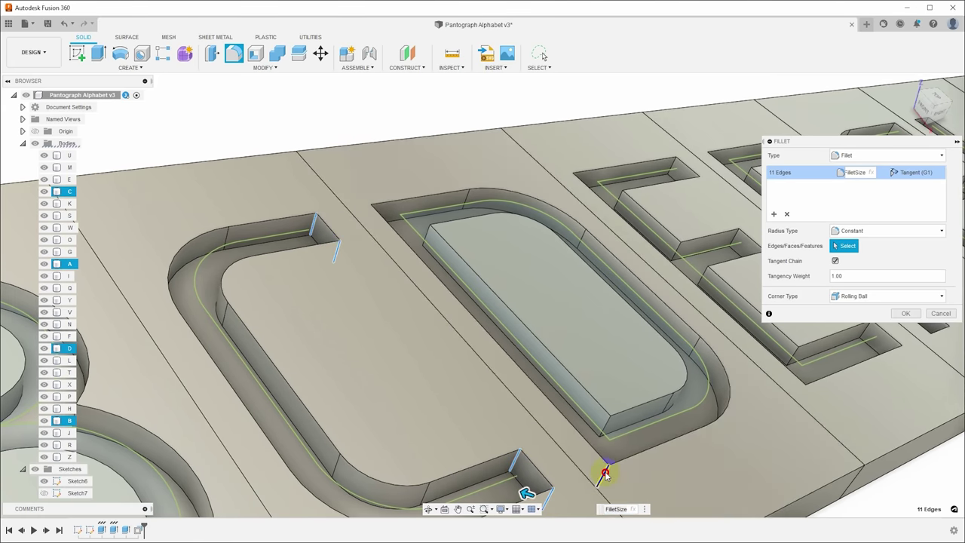
pyautogui.click(369, 215)
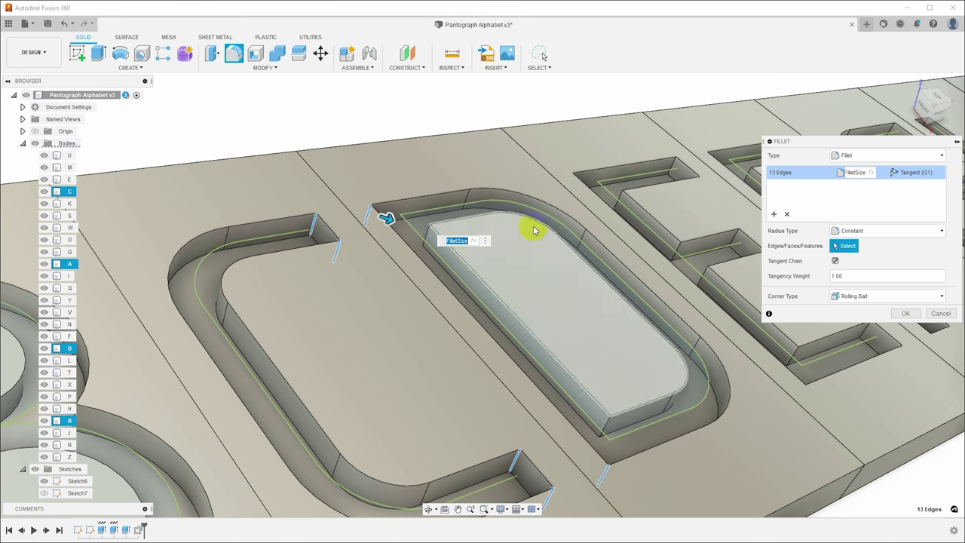
# - Add the outer spine corners and stroke end corners of letters E and F to the fillet
pyautogui.click(570, 183)
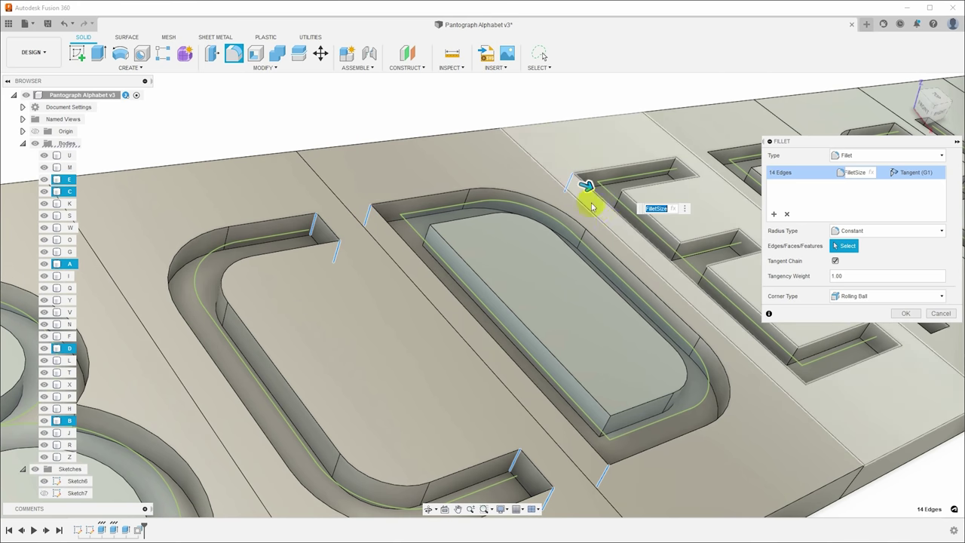
pyautogui.click(804, 397)
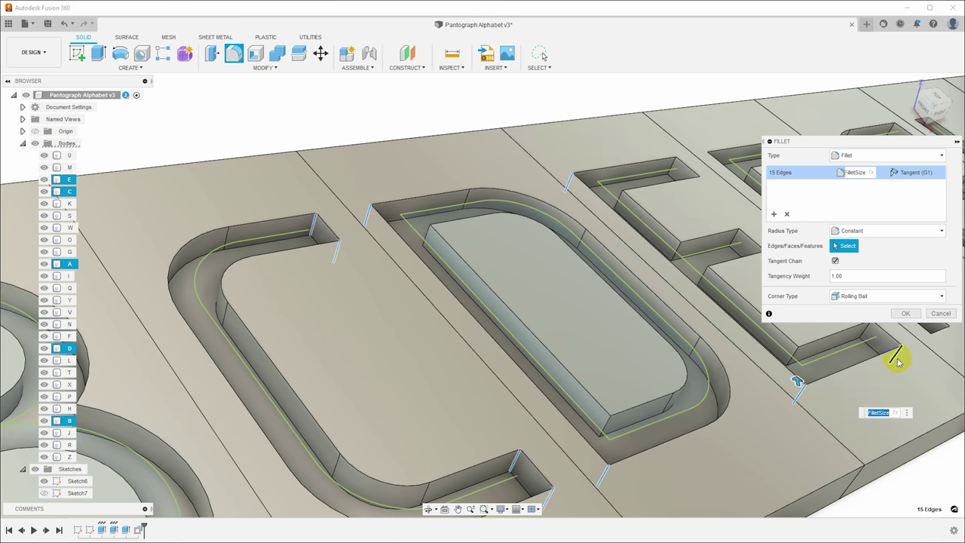
pyautogui.click(898, 361)
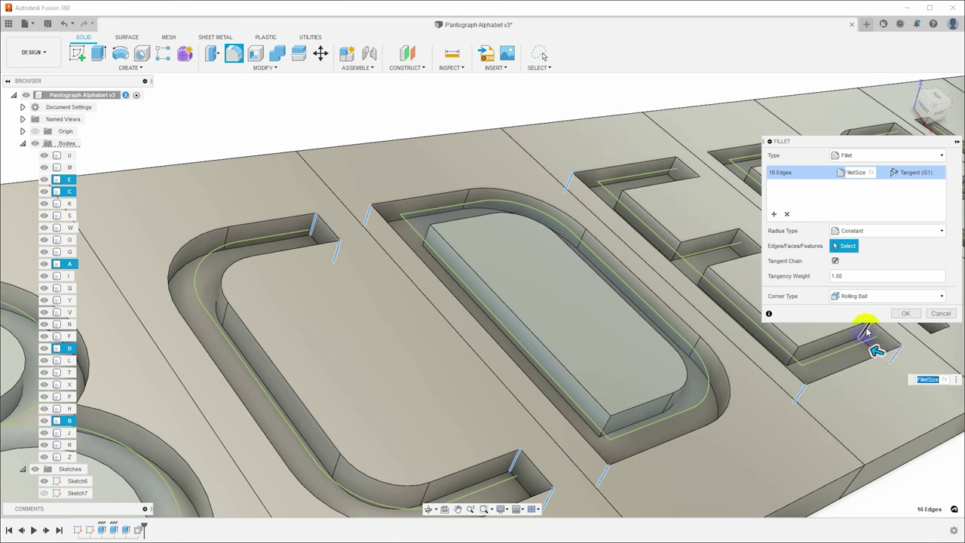
pyautogui.click(733, 241)
pyautogui.click(672, 170)
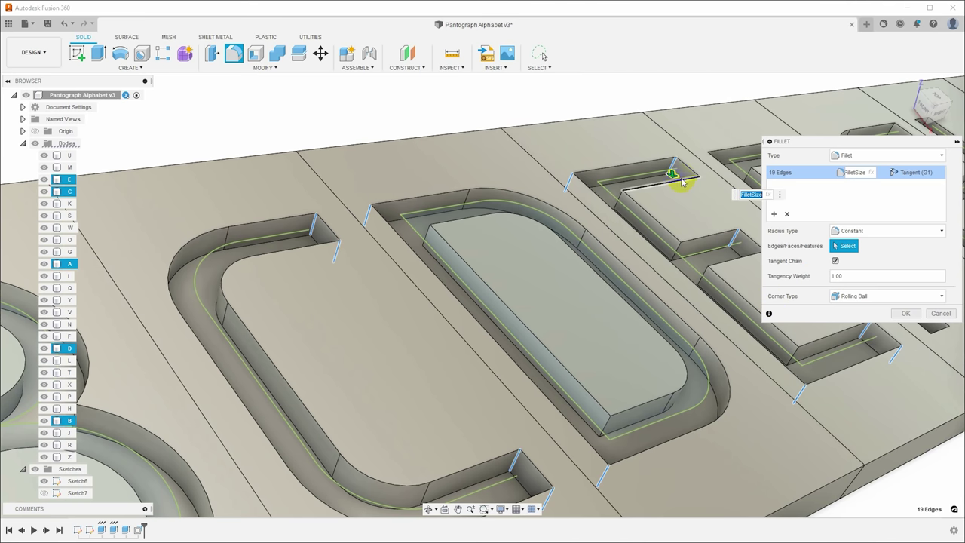
pyautogui.moveTo(705, 192); pyautogui.dragTo(448, 414, button='middle')
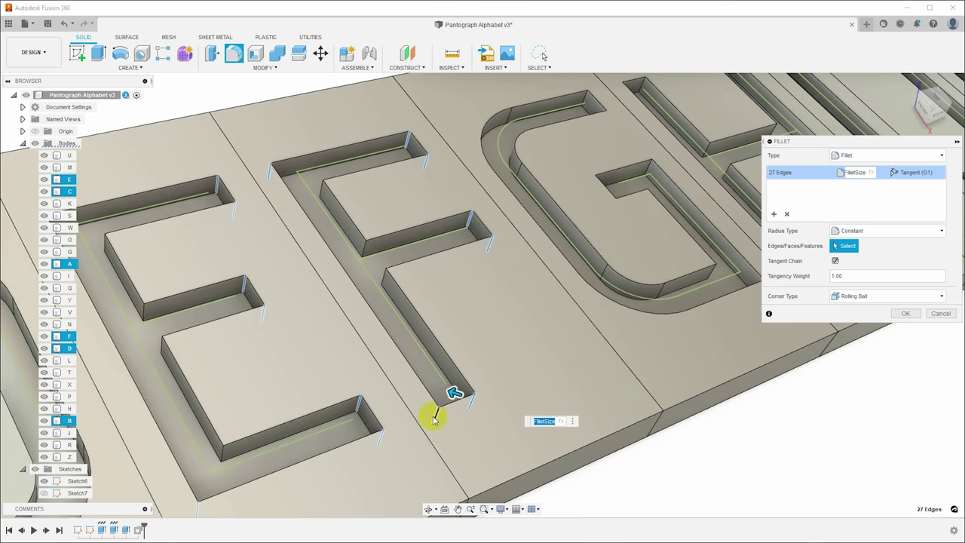
pyautogui.click(436, 417)
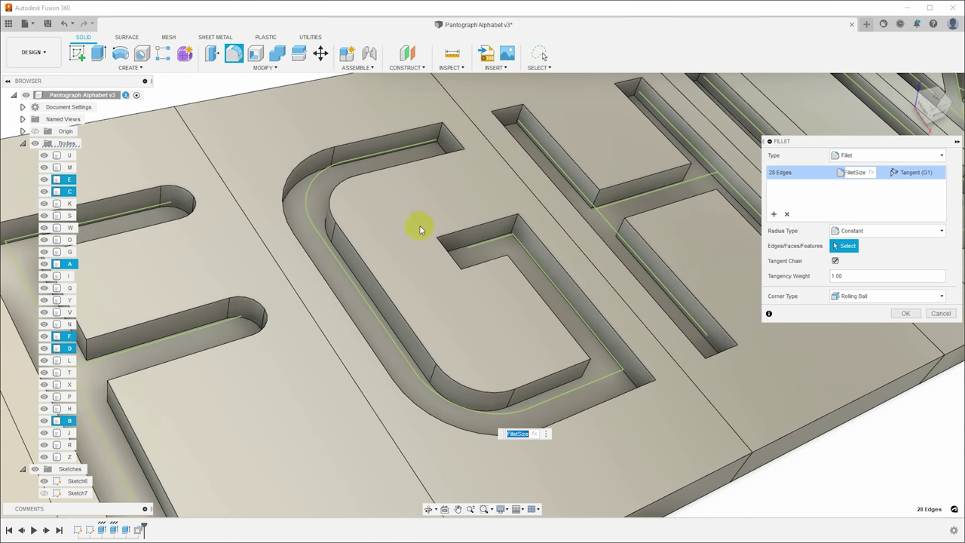
# - Add the outer and stroke end corner edges of G and the remaining letters with corners to the fillet
pyautogui.press('ctrl')
pyautogui.click(439, 135)
pyautogui.click(444, 262)
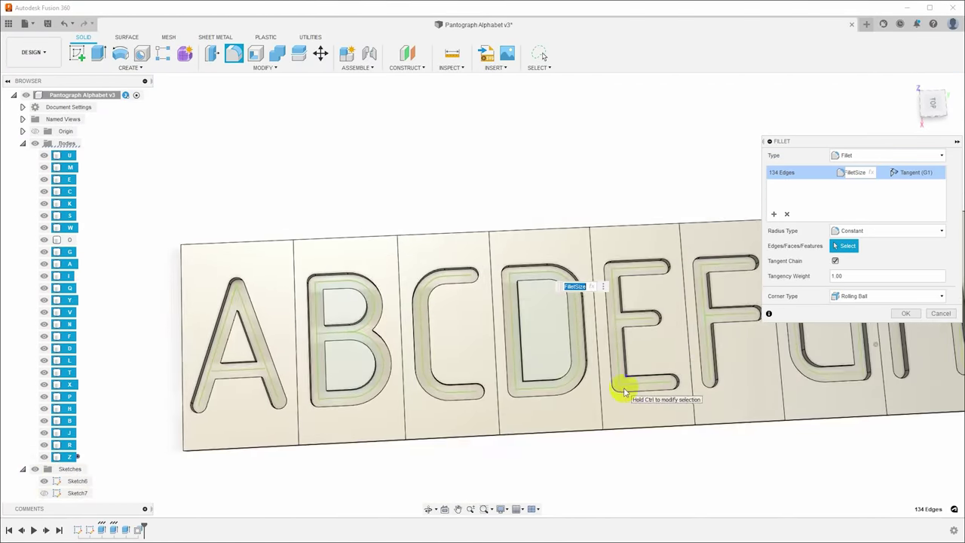
# - Apply the FilletSize fillet to the selected groove corner edges and inspect the rounded corners of letter B
pyautogui.click(906, 314)
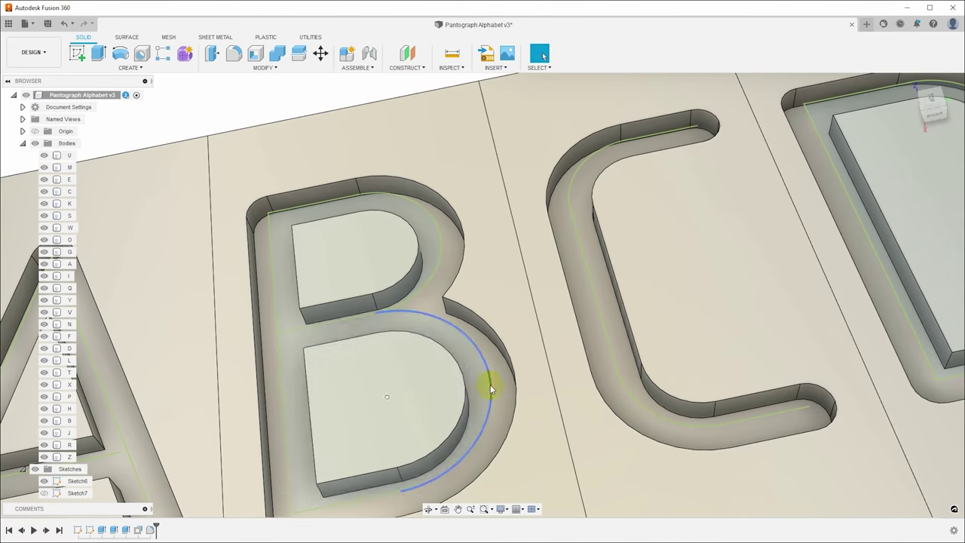
pyautogui.click(496, 380)
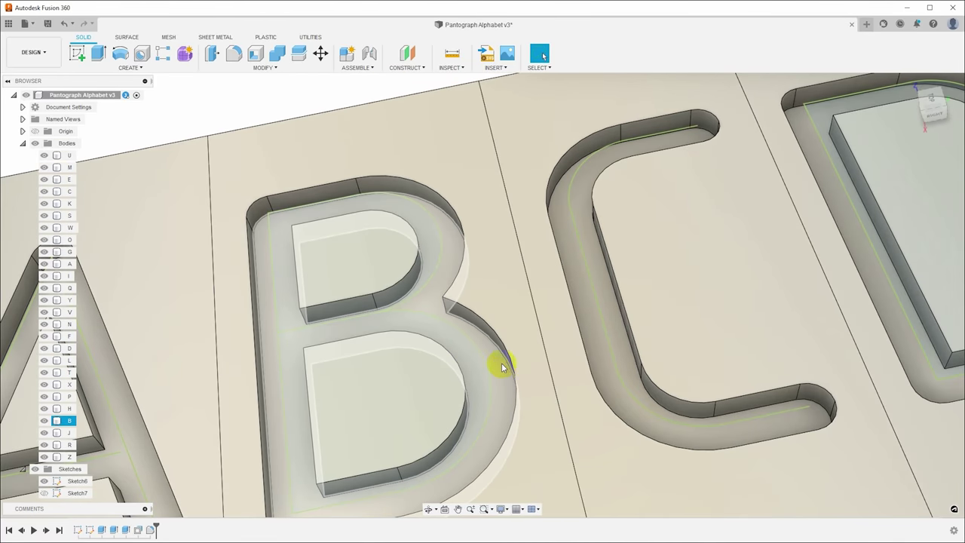
pyautogui.click(473, 329)
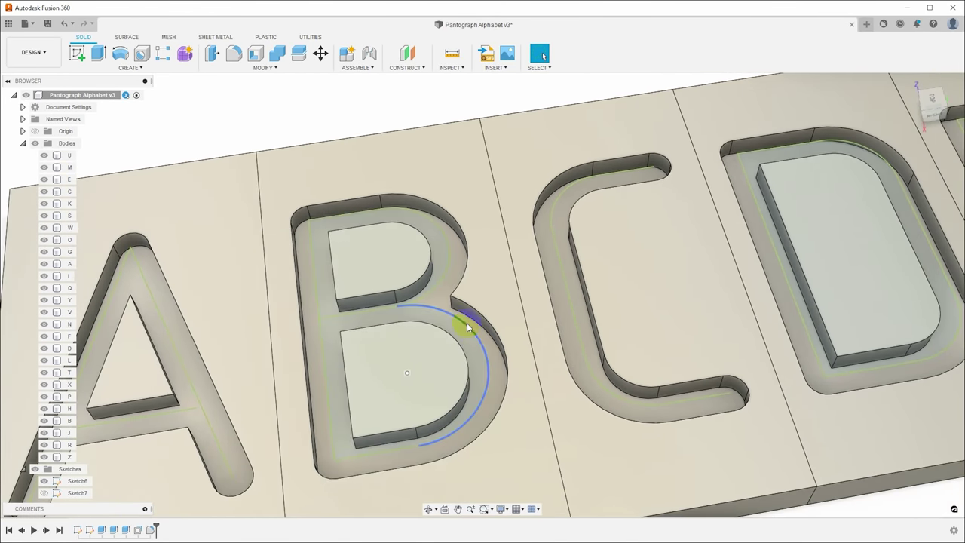
pyautogui.moveTo(442, 317)
pyautogui.keyDown('shift'); pyautogui.mouseDown(button='middle')
pyautogui.moveTo(470, 220)
pyautogui.moveTo(446, 211)
pyautogui.mouseUp(button='middle'); pyautogui.keyUp('shift')
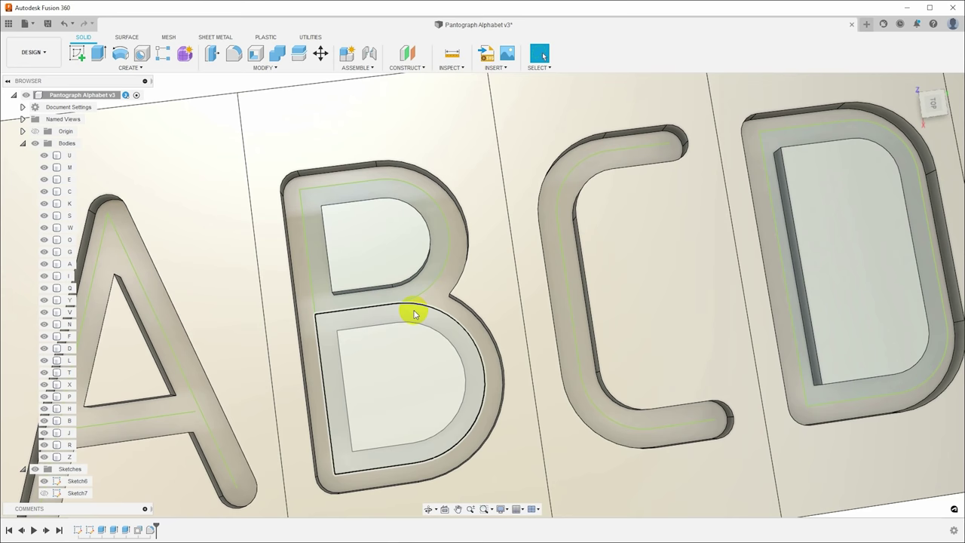
pyautogui.scroll(-1, 414, 314)
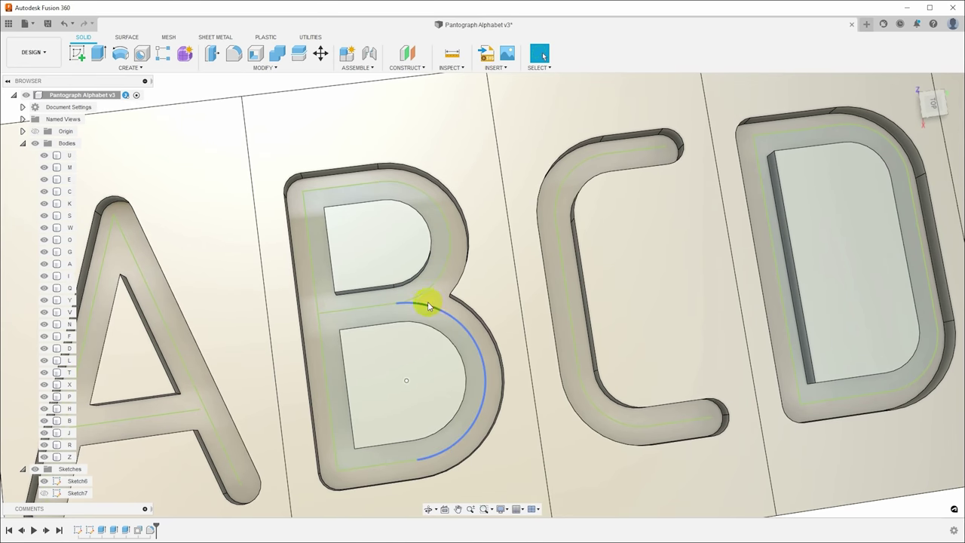
pyautogui.keyDown('shift'); pyautogui.moveTo(661, 414); pyautogui.dragTo(543, 340, button='middle'); pyautogui.keyUp('shift')
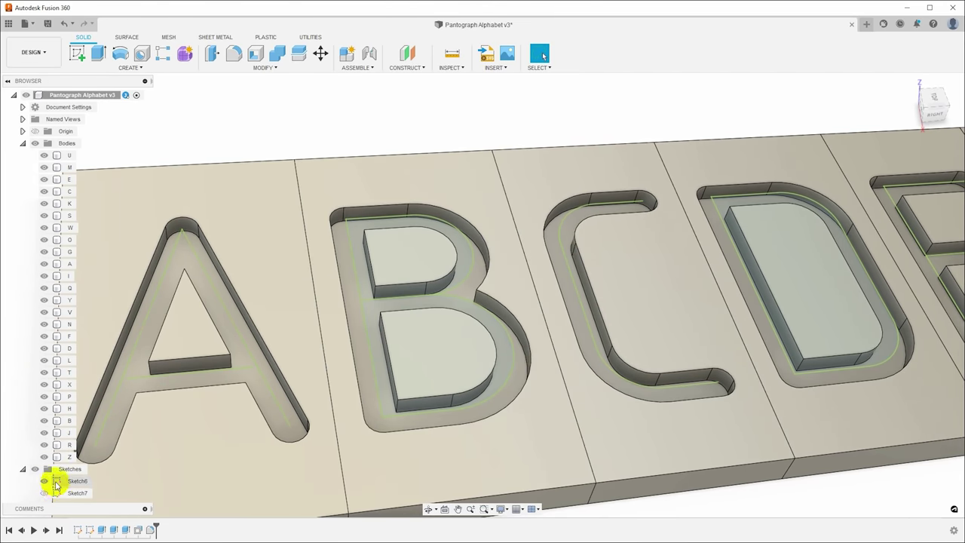
# - Hide Sketch6 and save the design as a new version with the default version description
pyautogui.click(46, 484)
pyautogui.click(44, 481)
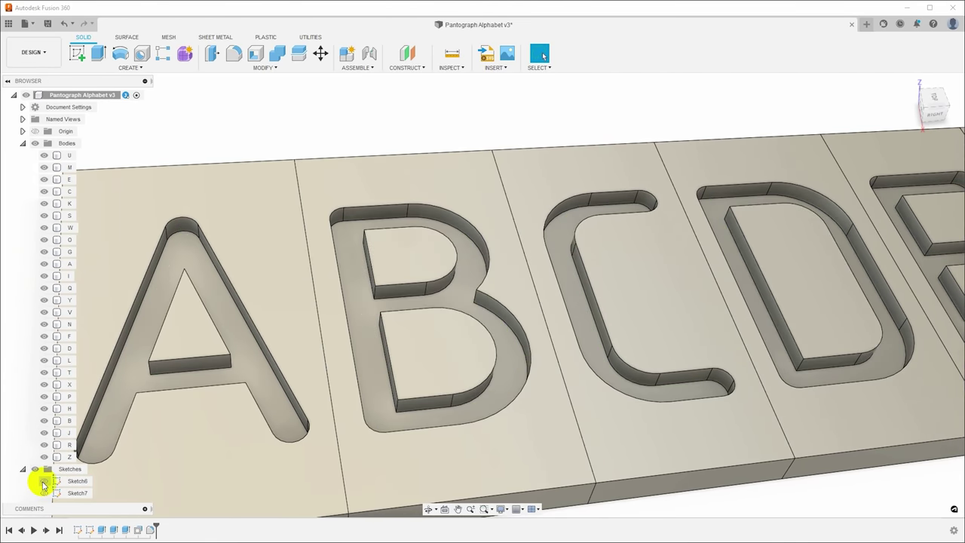
pyautogui.press('F6')
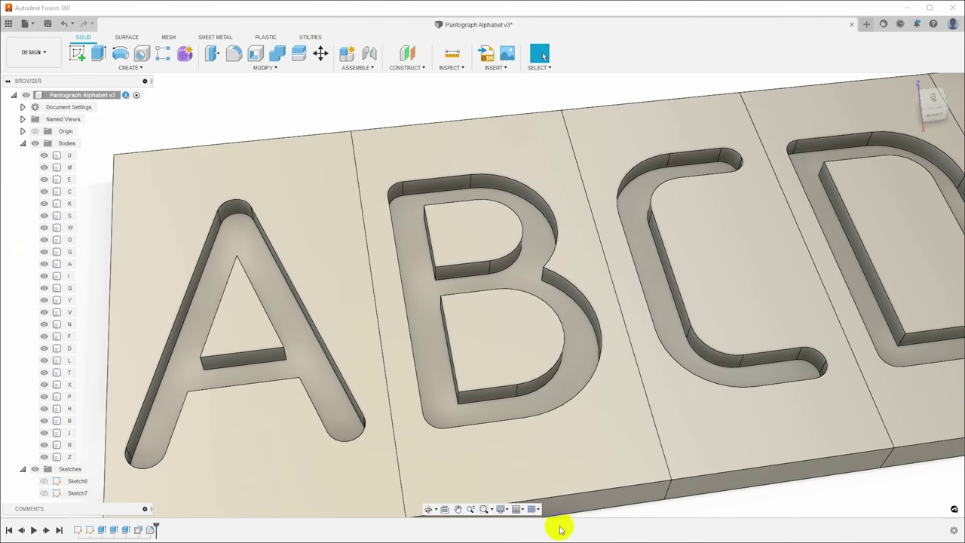
pyautogui.click(616, 467)
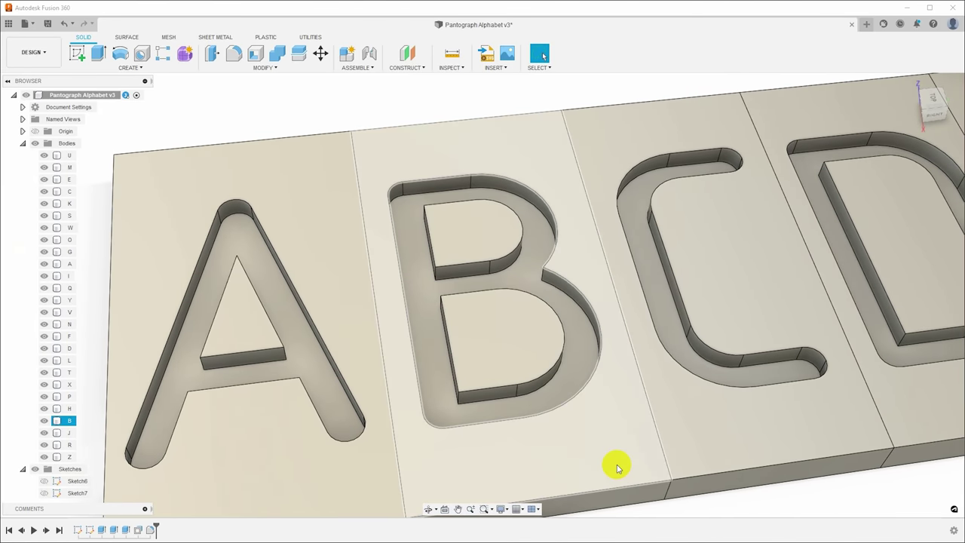
pyautogui.hotkey('ctrl', 's')
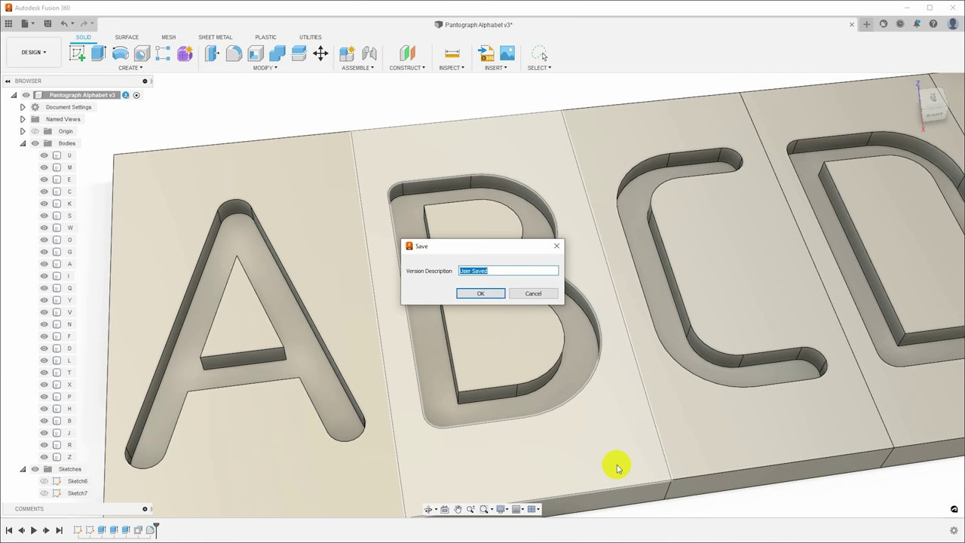
pyautogui.press('Return')
# - Try changing the FilletSize user parameter's expression to GrooveWidth / 2
pyautogui.click(264, 68)
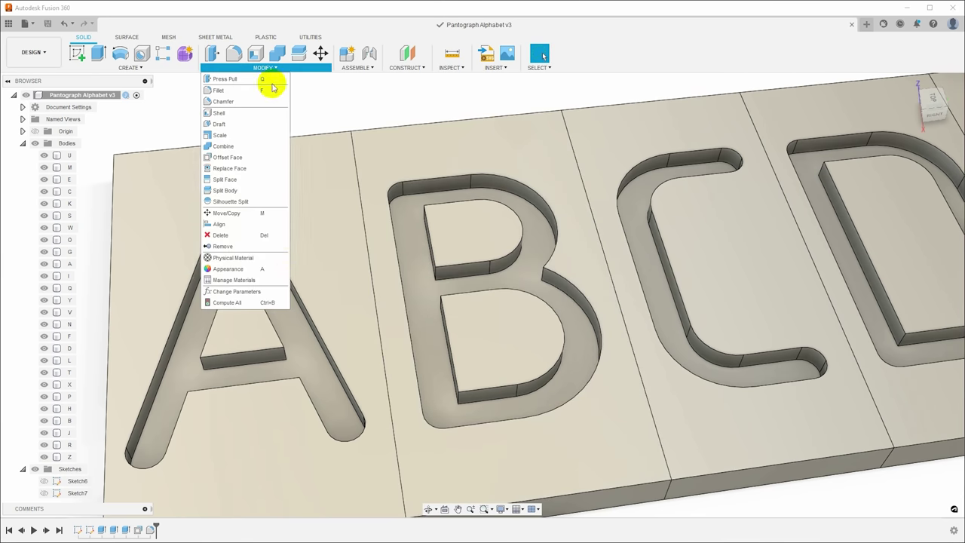
pyautogui.click(243, 292)
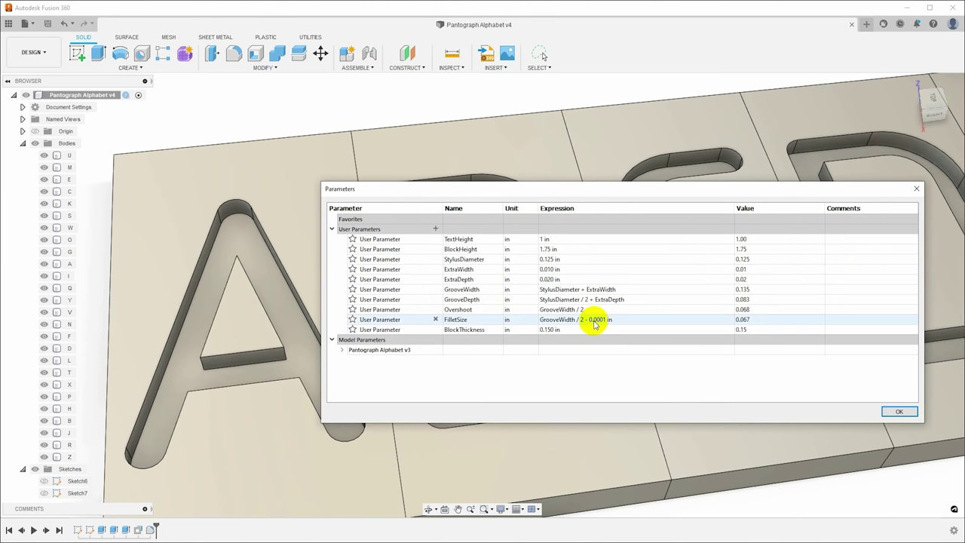
pyautogui.doubleClick(613, 319)
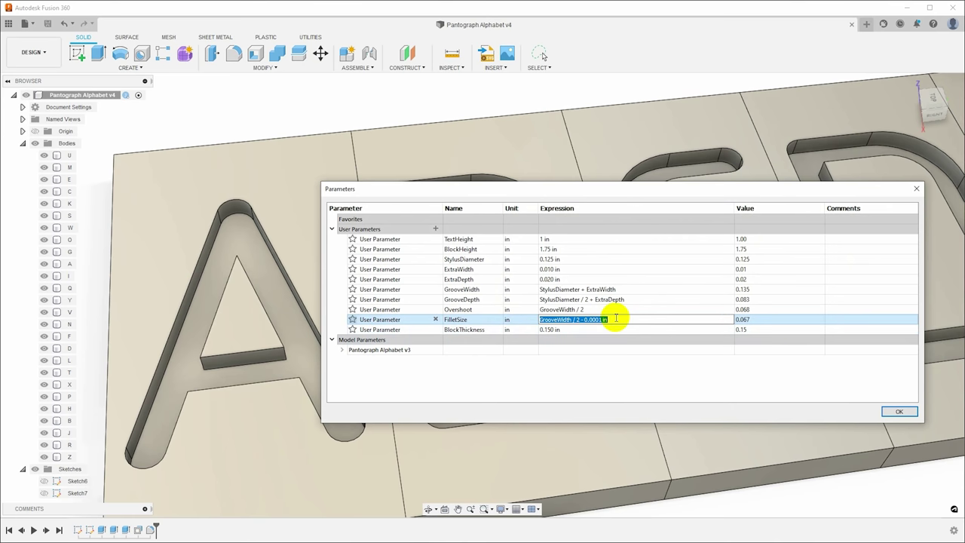
pyautogui.press('BackSpace')
pyautogui.press('BackSpace')
pyautogui.press('BackSpace')
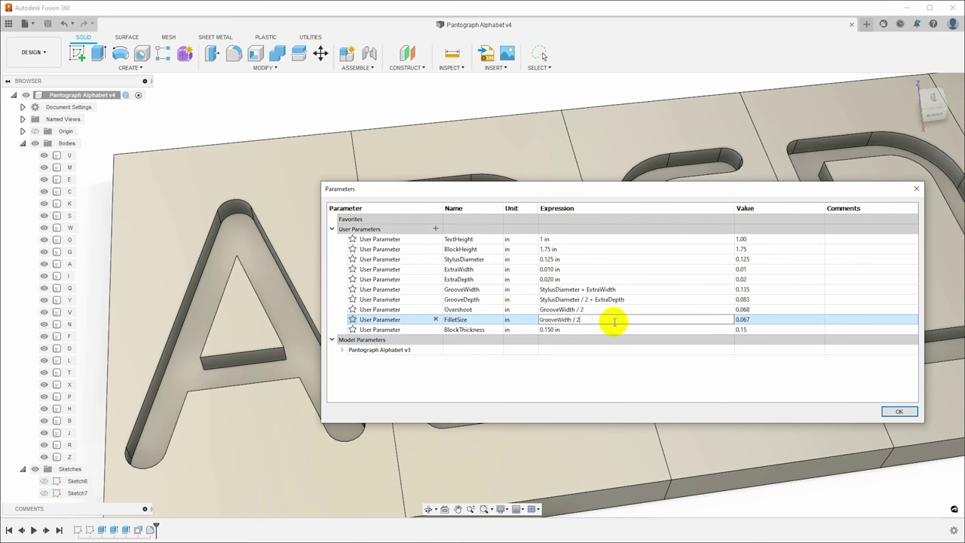
pyautogui.press('Return')
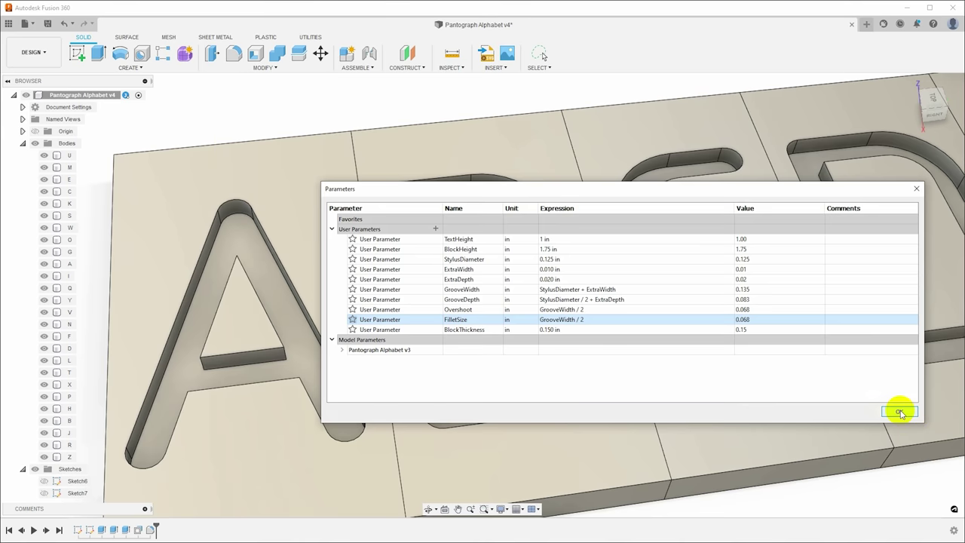
pyautogui.click(898, 411)
pyautogui.click(683, 200)
pyautogui.scroll(-2, 683, 200)
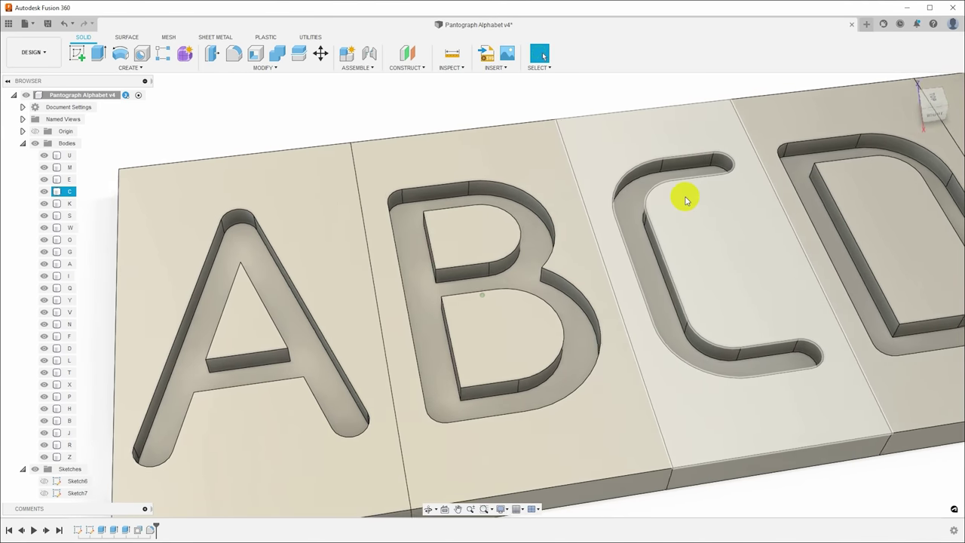
pyautogui.scroll(-3, 685, 200)
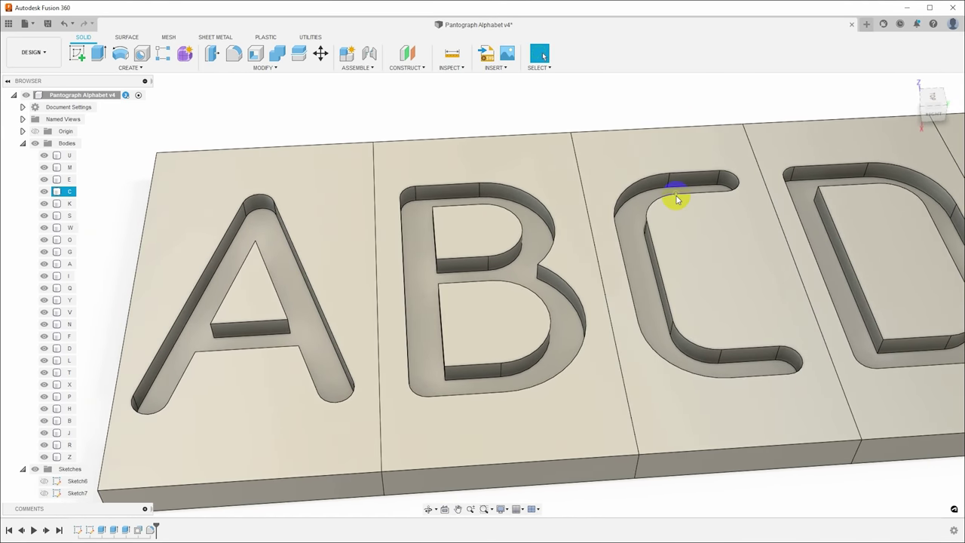
# - Try to fillet the floor face of letter A's groove with radius FilletSize, and force the unresponsive program to close
pyautogui.press('f')
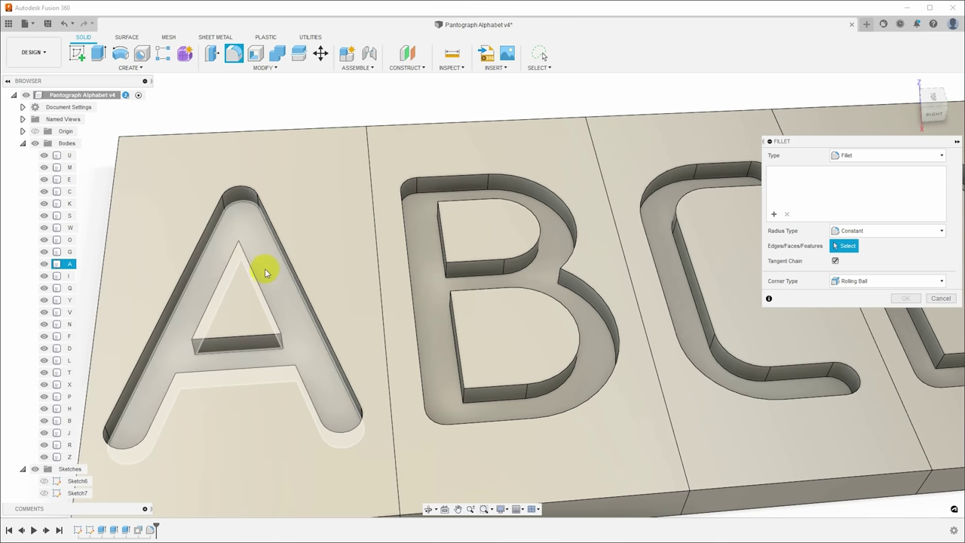
pyautogui.click(265, 270)
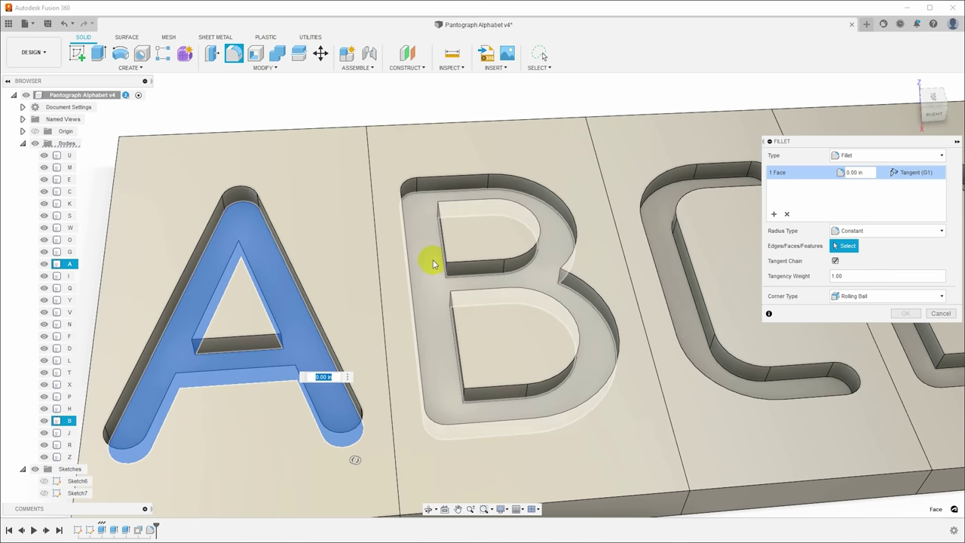
pyautogui.write('Fi')
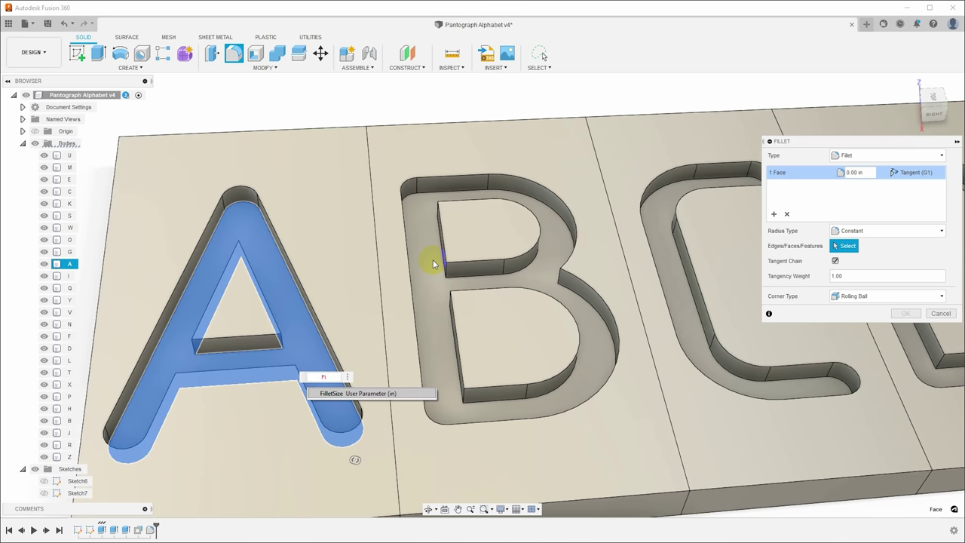
pyautogui.click(392, 394)
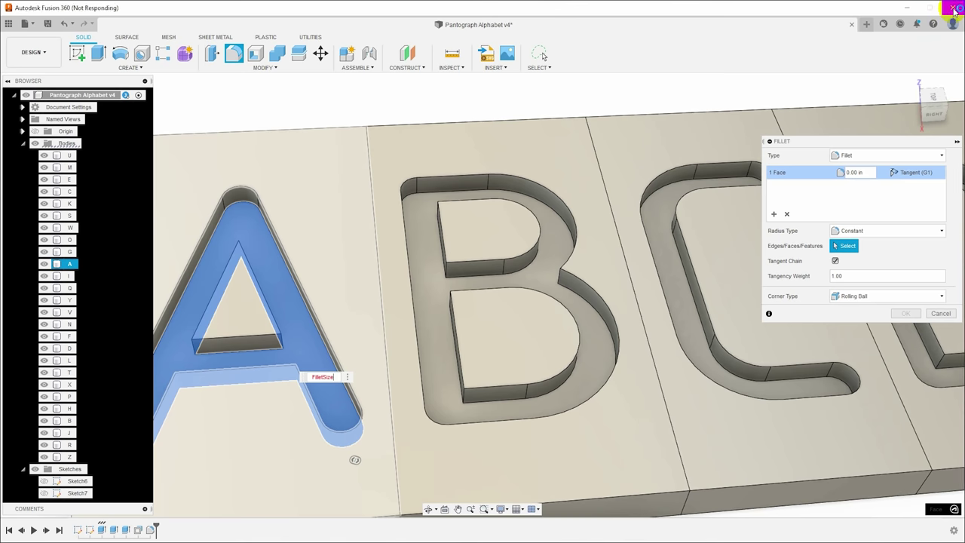
pyautogui.click(954, 10)
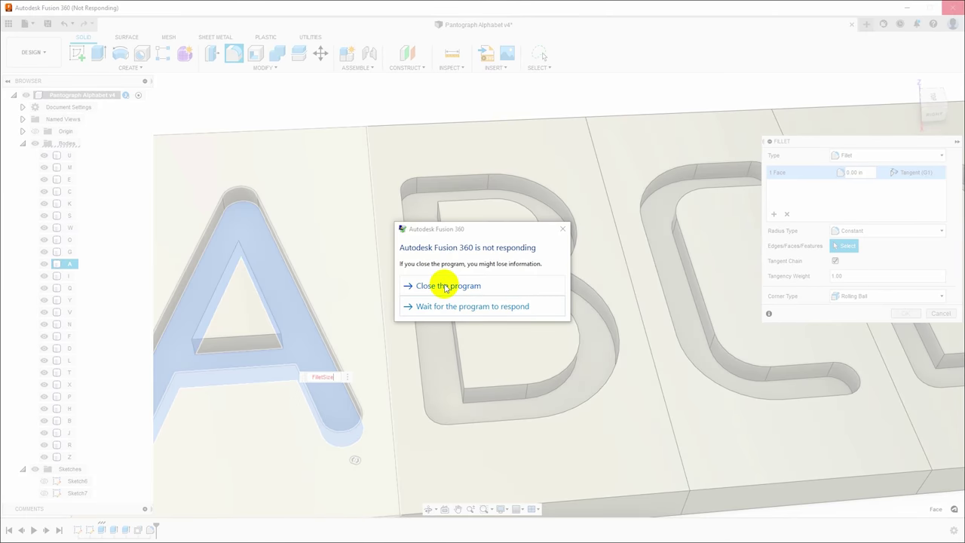
pyautogui.click(445, 287)
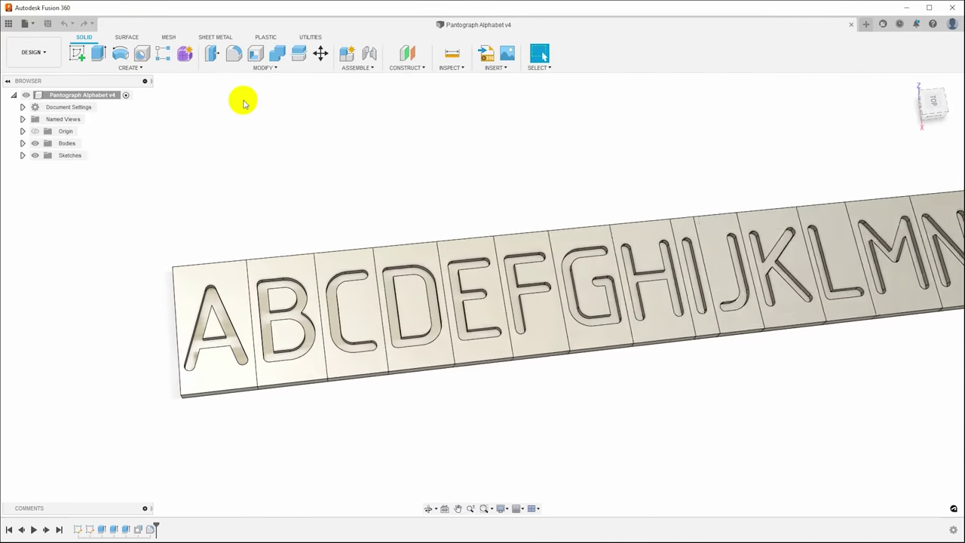
# - Check the FilletSize expression among the user parameters of the reopened design
pyautogui.click(263, 67)
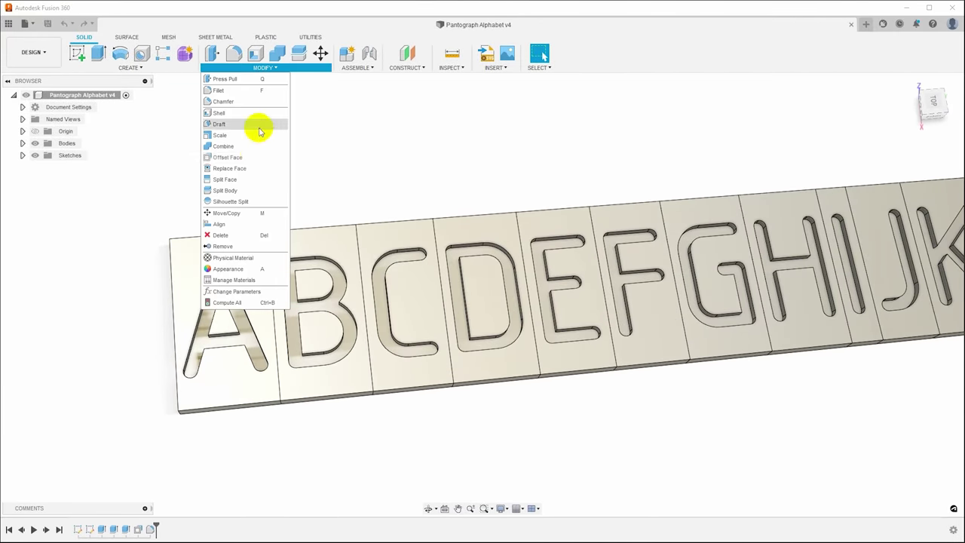
pyautogui.click(243, 292)
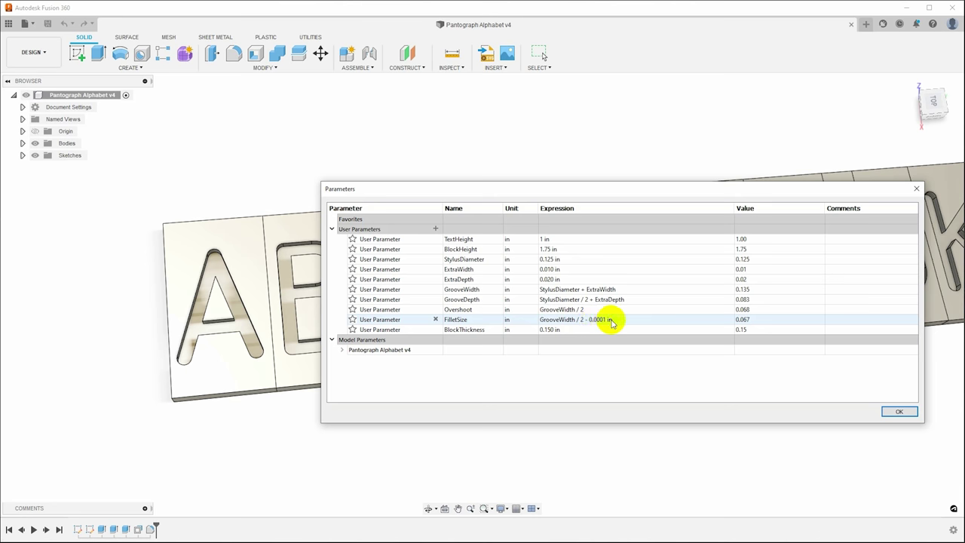
pyautogui.click(898, 411)
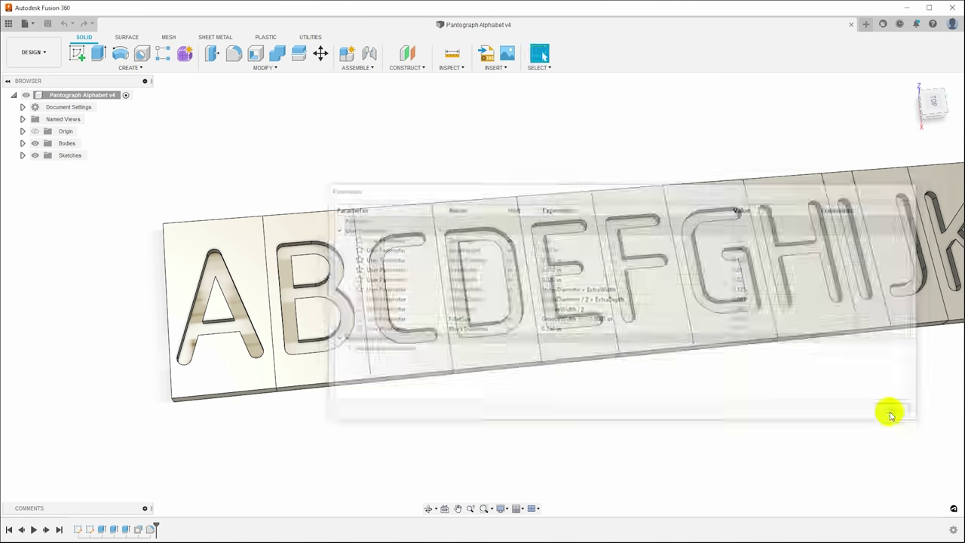
# - Start a fillet on the floor face of letter A's groove with radius FilletSize
pyautogui.scroll(5, 613, 327)
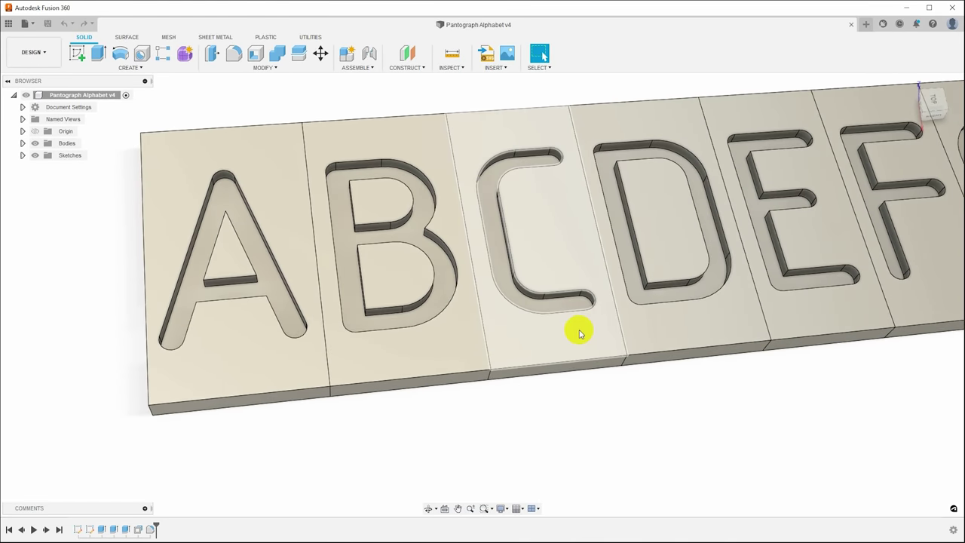
pyautogui.press('f')
pyautogui.click(272, 283)
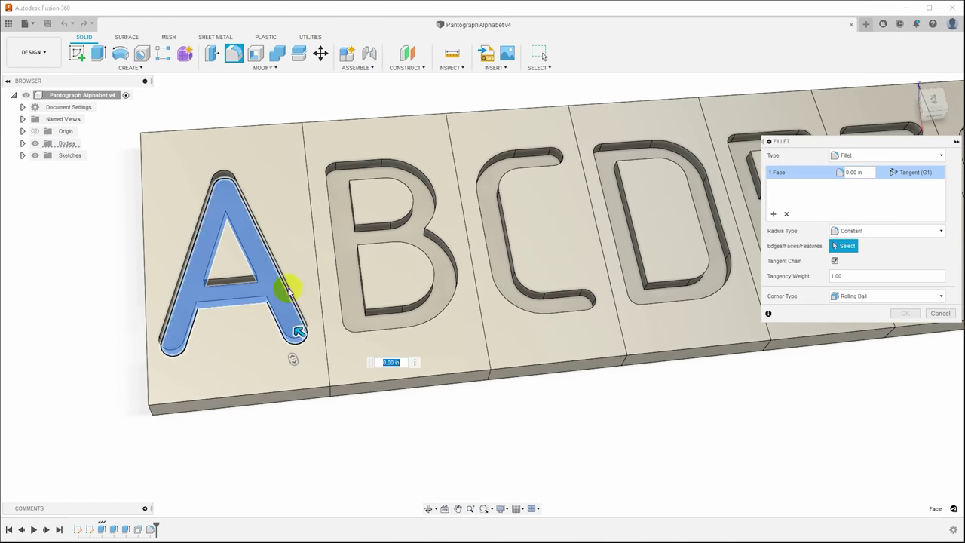
pyautogui.write('F')
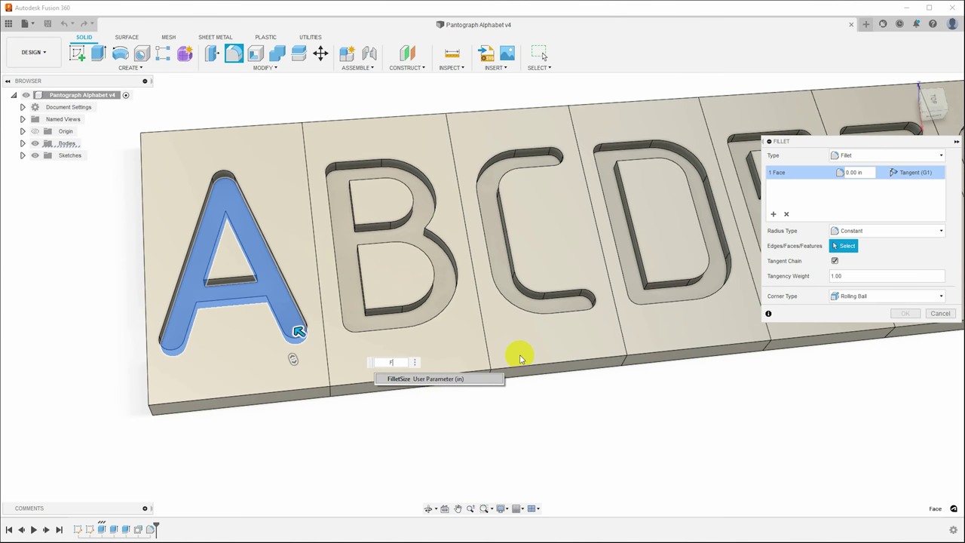
pyautogui.write('il')
pyautogui.press('Return')
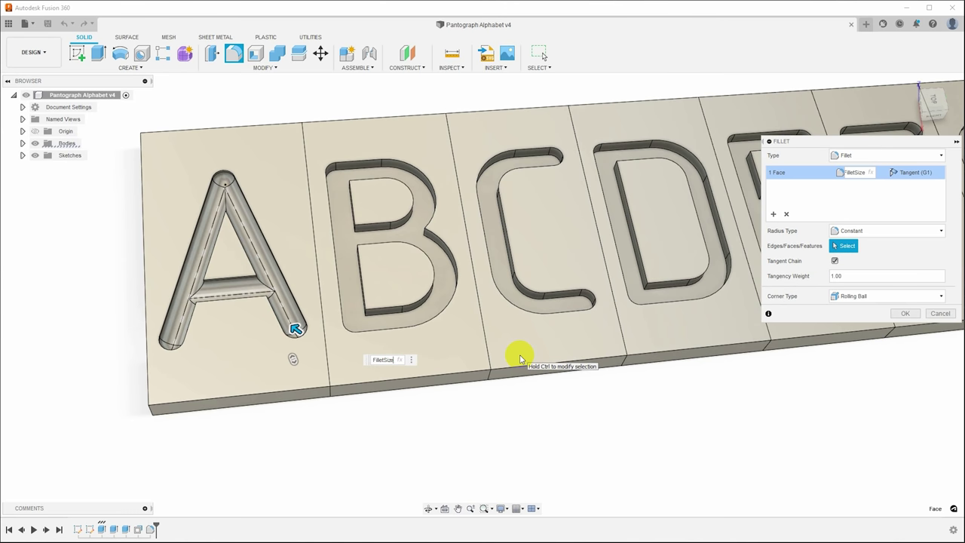
# - Inspect the fillet preview along A's legs and where the crossbar meets them
pyautogui.scroll(8, 385, 285)
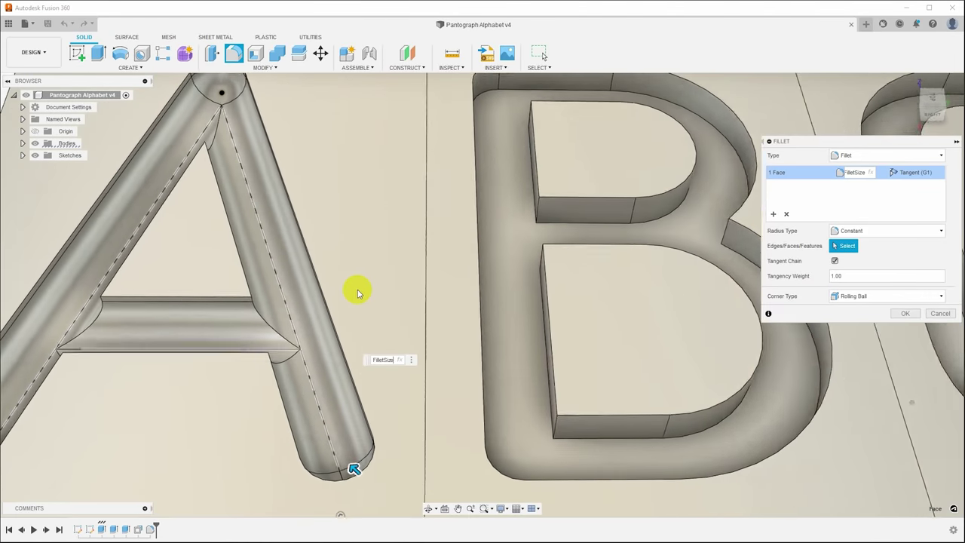
pyautogui.keyDown('shift'); pyautogui.moveTo(358, 289); pyautogui.dragTo(337, 268, button='middle'); pyautogui.keyUp('shift')
pyautogui.scroll(-3, 337, 268)
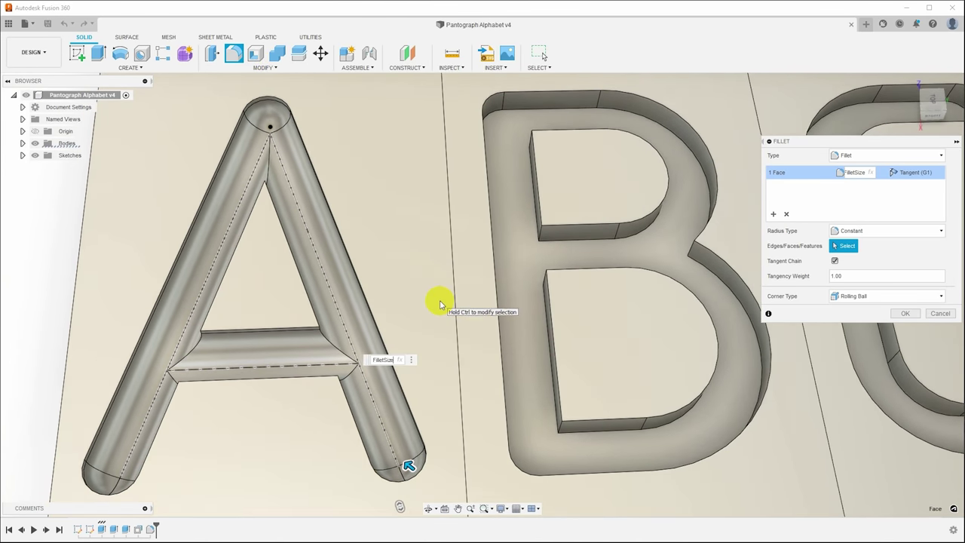
pyautogui.scroll(5, 441, 304)
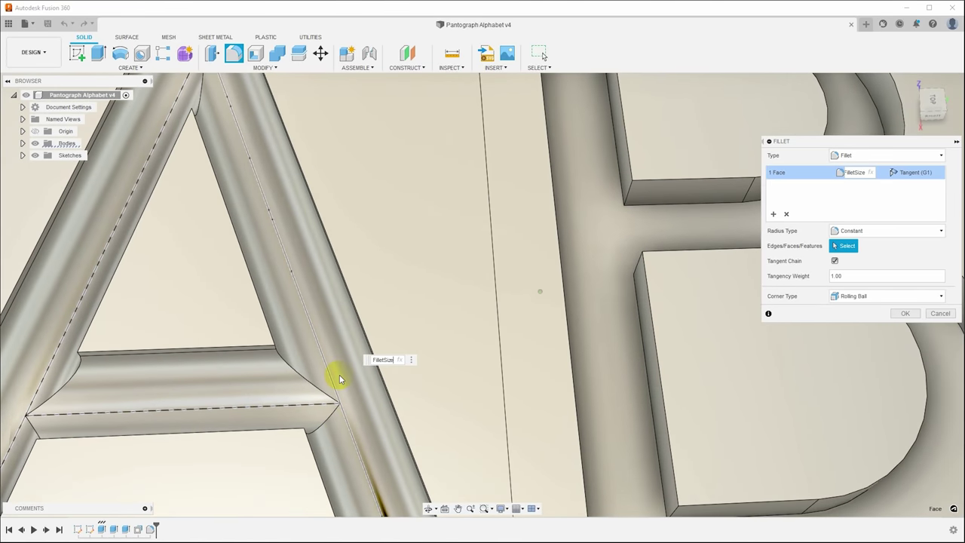
pyautogui.scroll(-2, 339, 379)
pyautogui.scroll(-8, 446, 298)
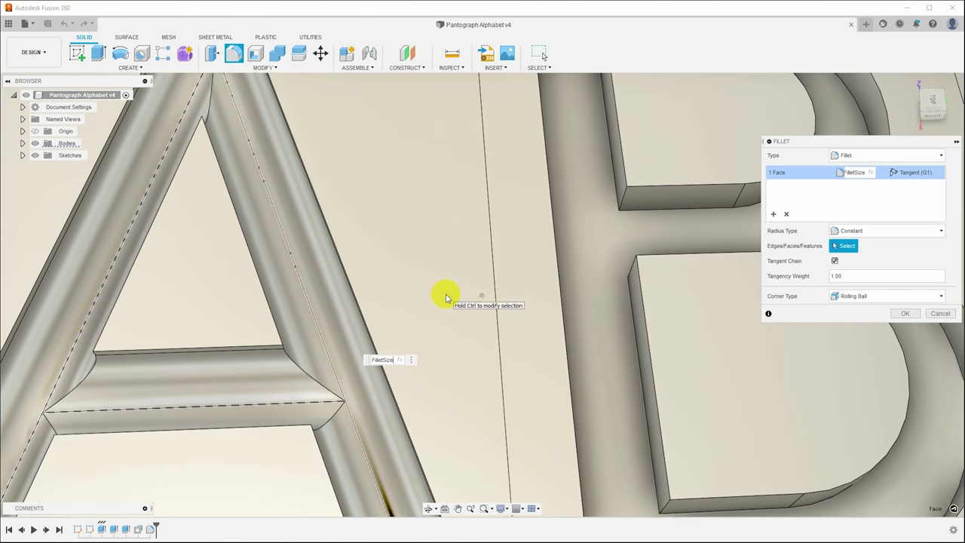
pyautogui.scroll(-2, 453, 298)
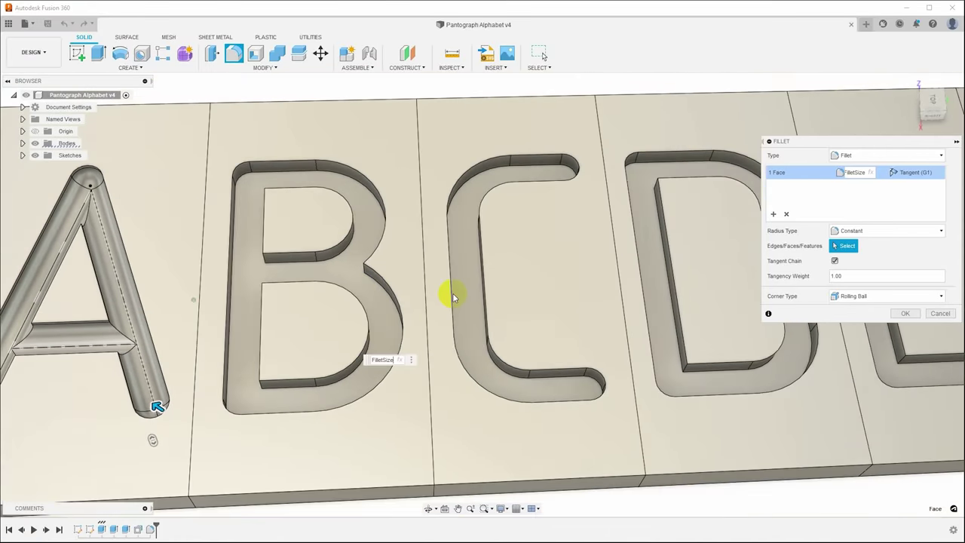
# - Add the groove floor faces of letters B through G to the FilletSize fillet
pyautogui.click(360, 305)
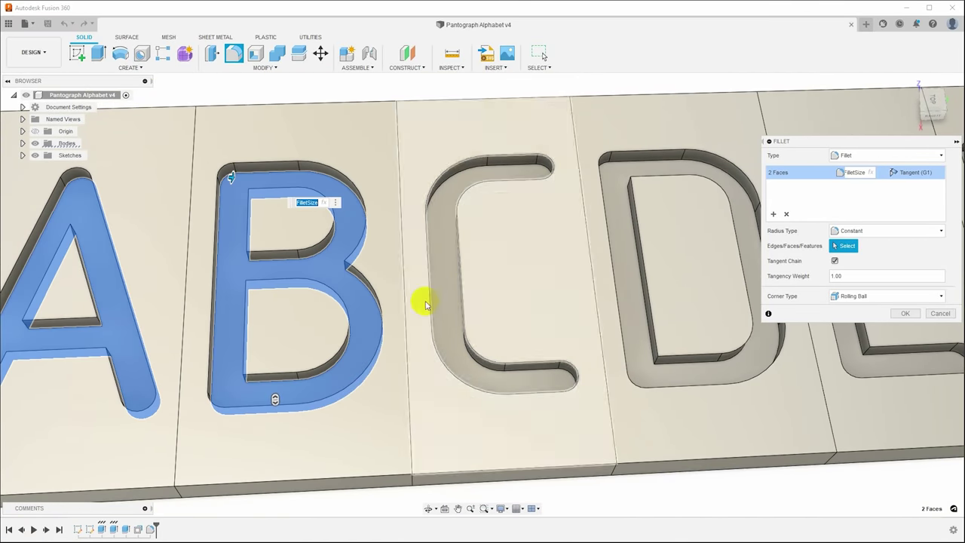
pyautogui.click(447, 293)
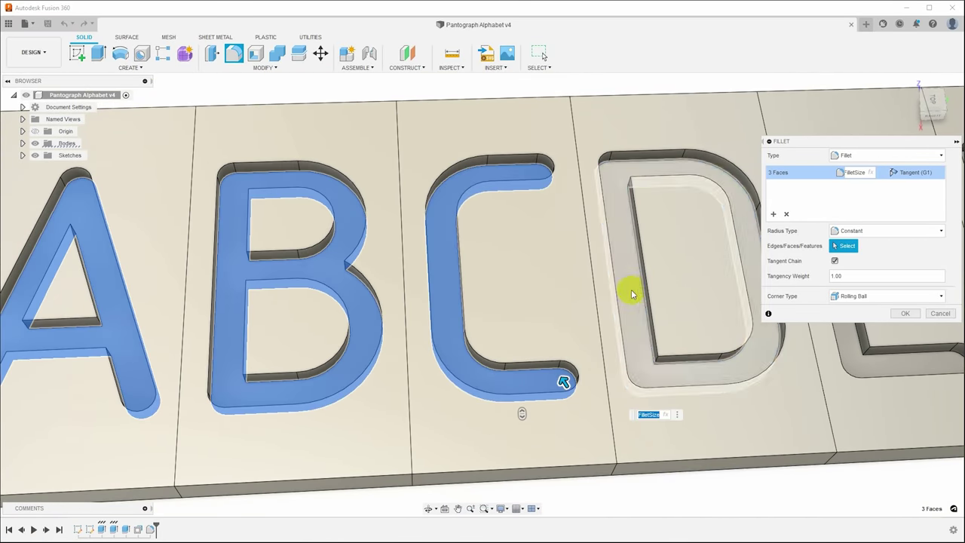
pyautogui.click(656, 366)
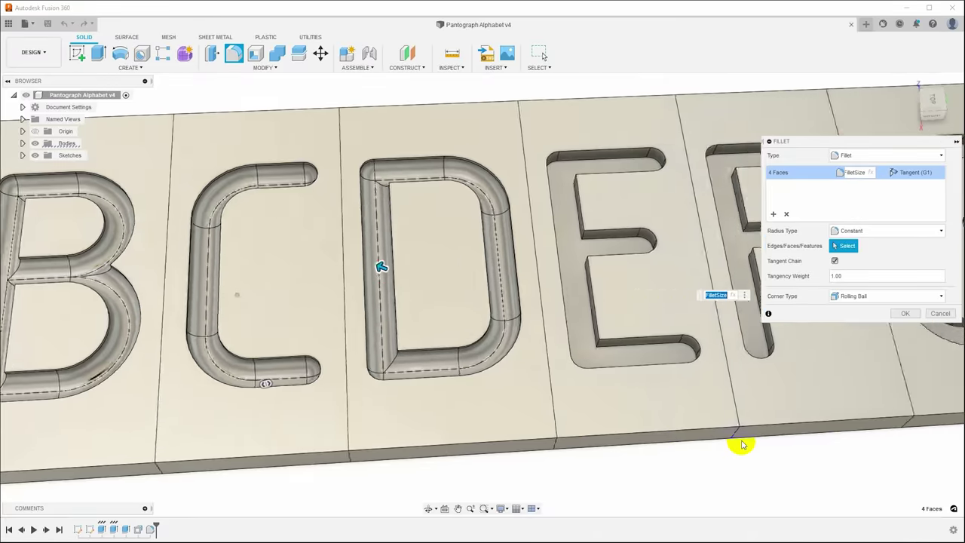
pyautogui.click(319, 280)
pyautogui.click(439, 278)
pyautogui.click(601, 276)
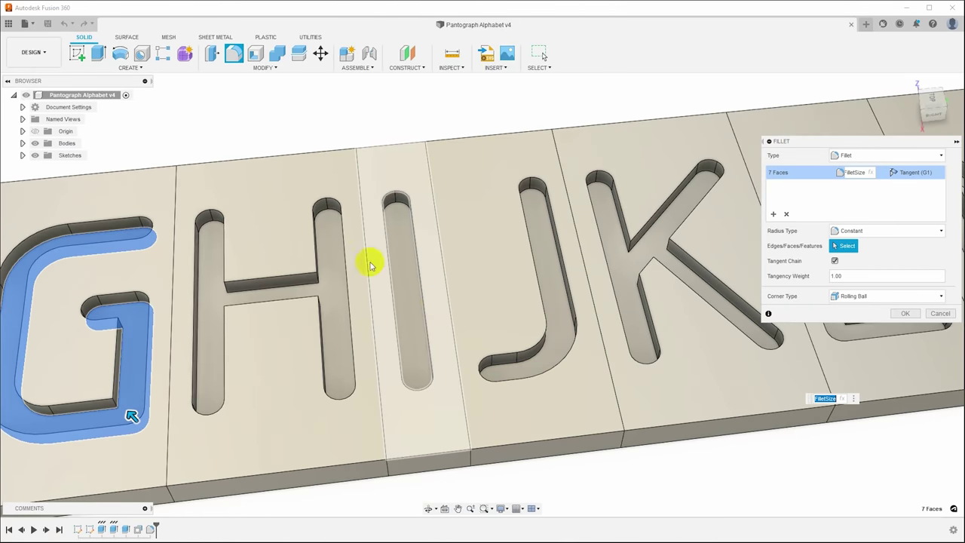
# - Add the groove floor faces of letters H through M to the same fillet
pyautogui.click(329, 285)
pyautogui.click(409, 290)
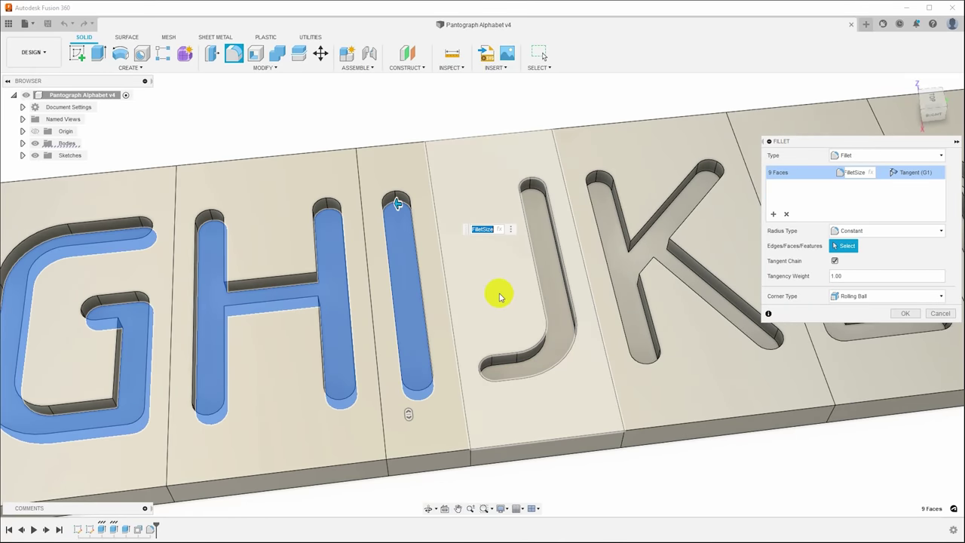
pyautogui.click(551, 309)
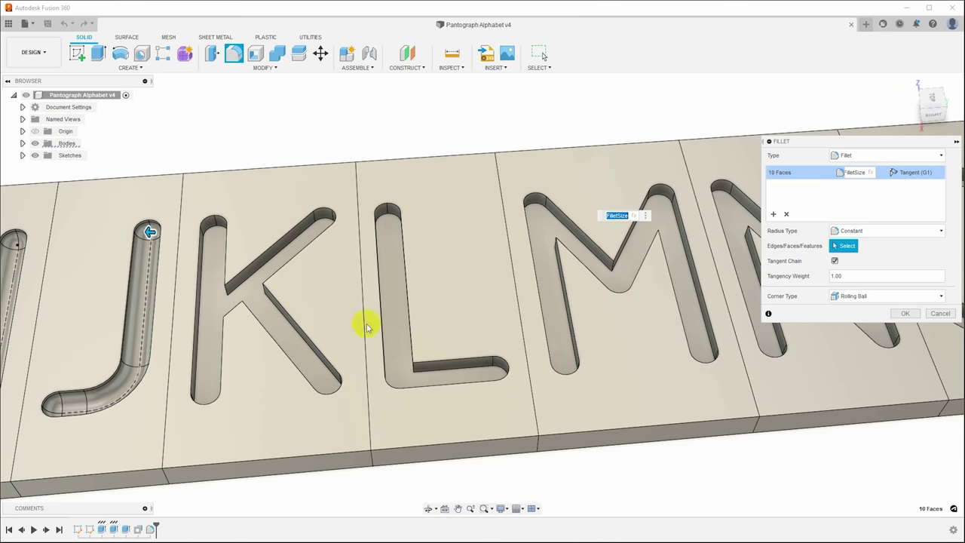
pyautogui.click(269, 319)
pyautogui.click(413, 308)
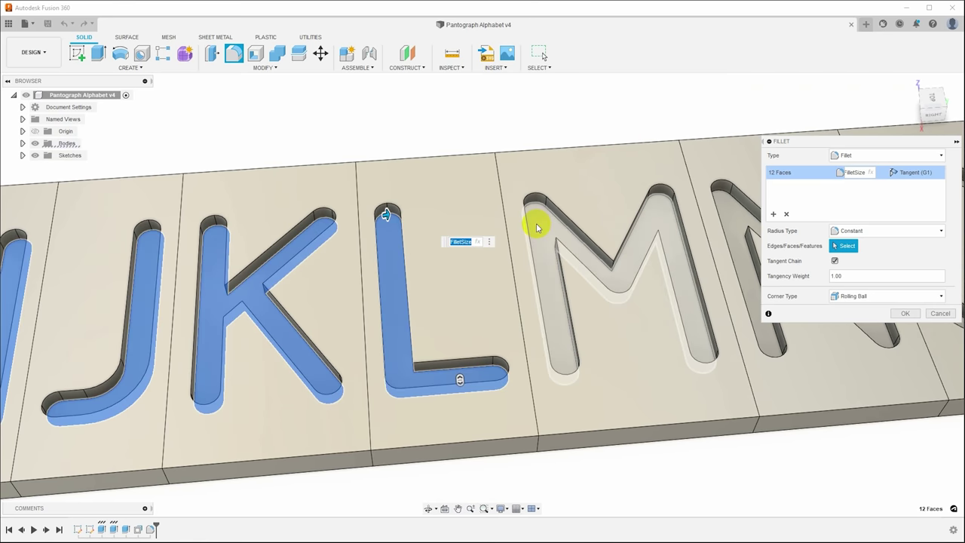
pyautogui.click(592, 319)
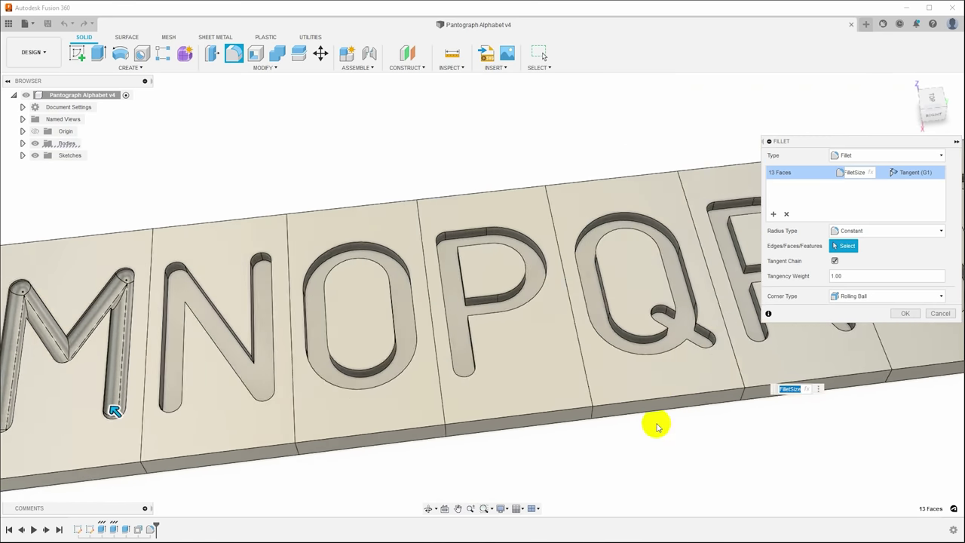
# - Add the groove floor faces of letters N through Z to the fillet and apply it
pyautogui.click(249, 375)
pyautogui.click(354, 368)
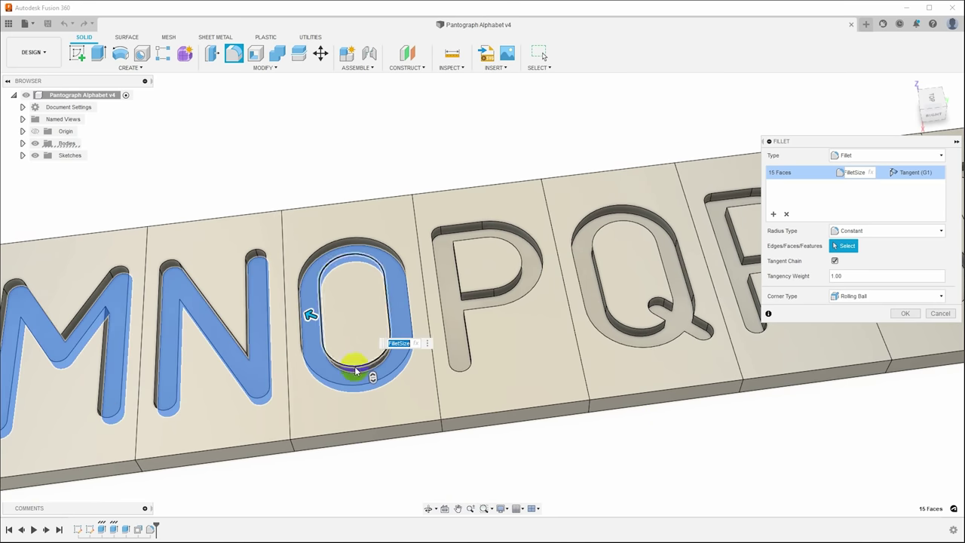
pyautogui.click(453, 335)
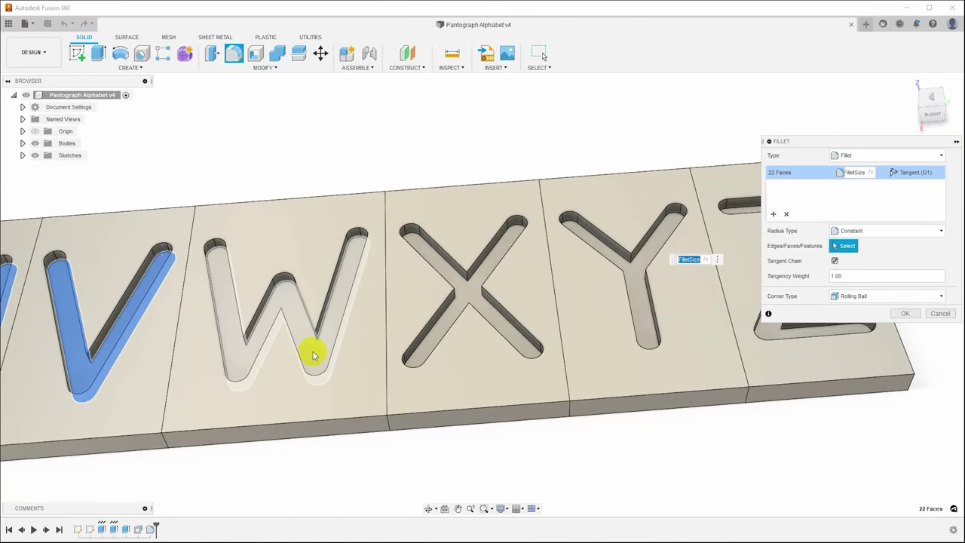
pyautogui.click(315, 356)
pyautogui.click(457, 308)
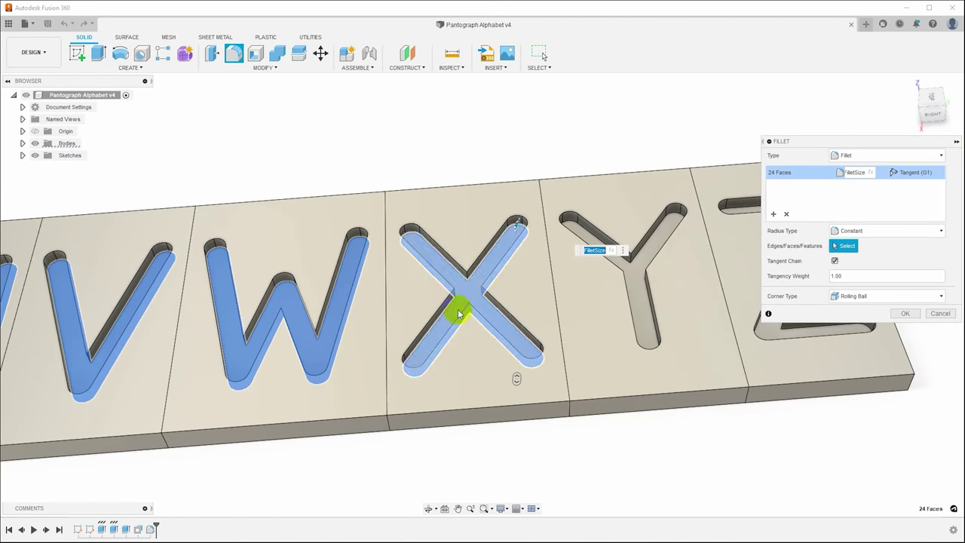
pyautogui.click(640, 324)
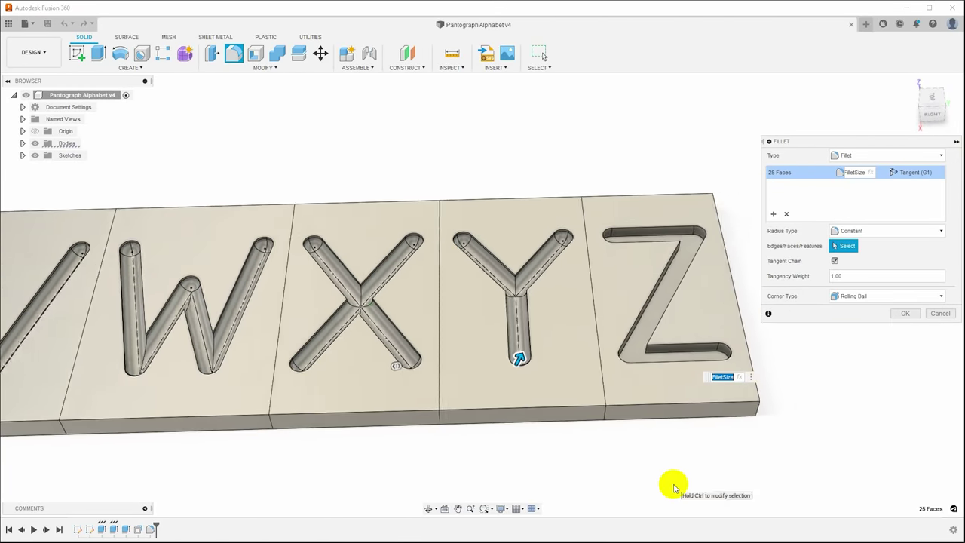
pyautogui.click(491, 393)
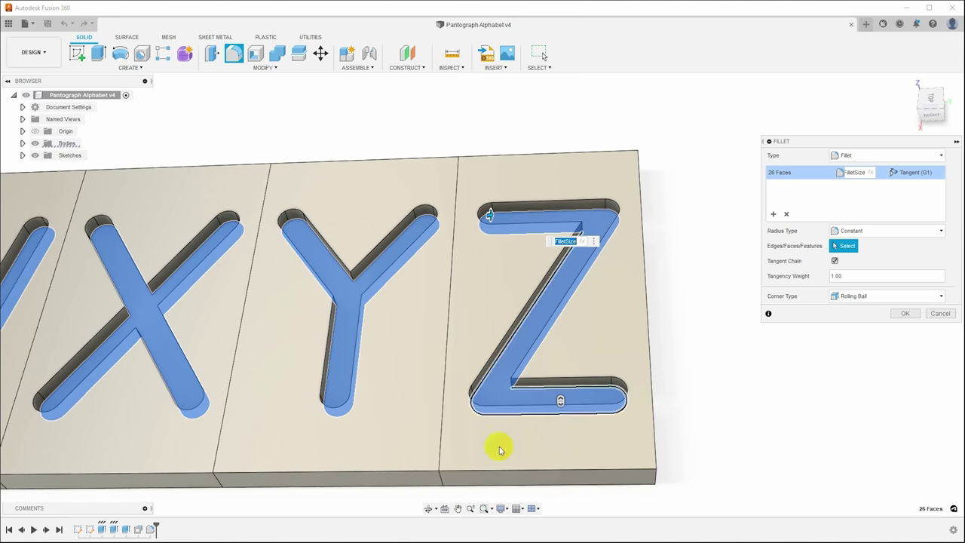
pyautogui.scroll(-5, 562, 531)
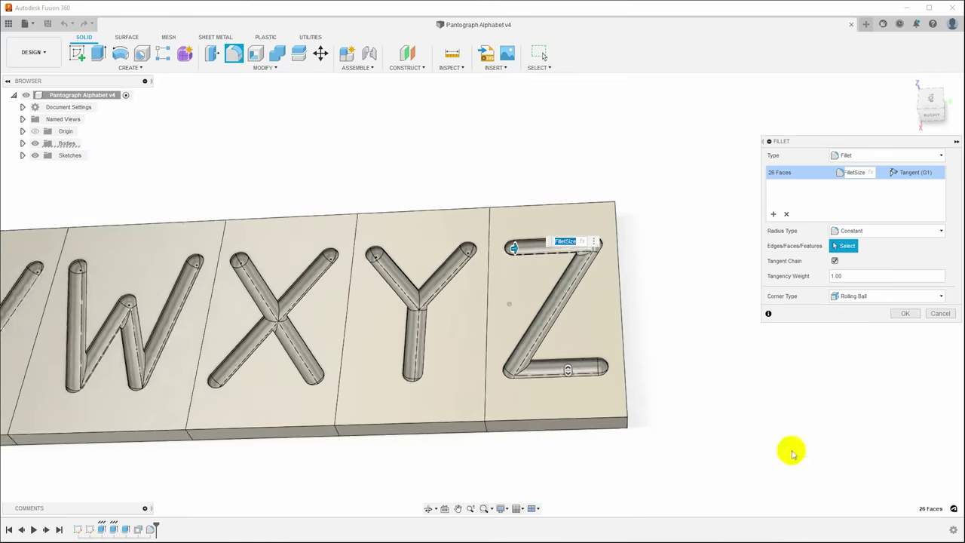
pyautogui.click(904, 314)
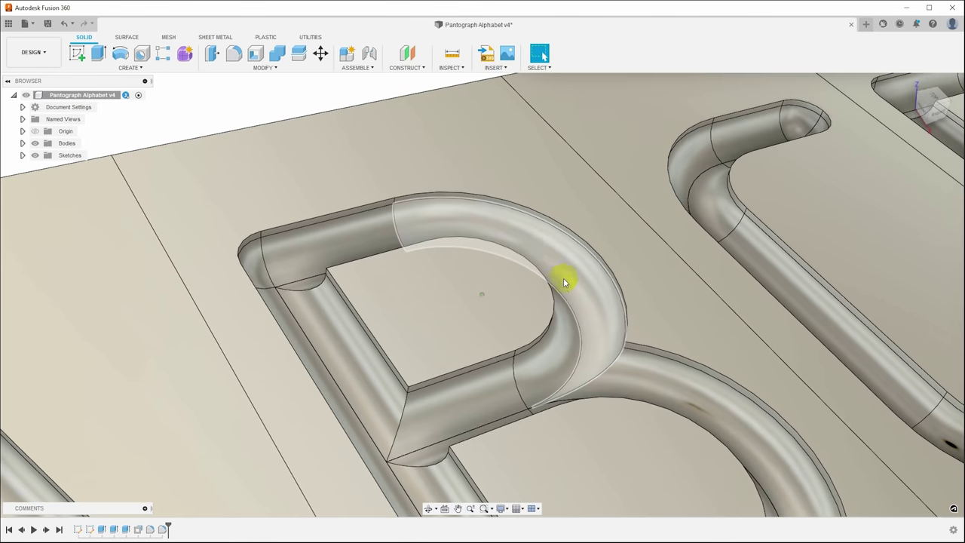
# - Inspect the filleted groove of letter B from several angles, especially its corners and where the two bowls meet
pyautogui.keyDown('shift'); pyautogui.moveTo(563, 277); pyautogui.dragTo(565, 296, button='middle'); pyautogui.keyUp('shift')
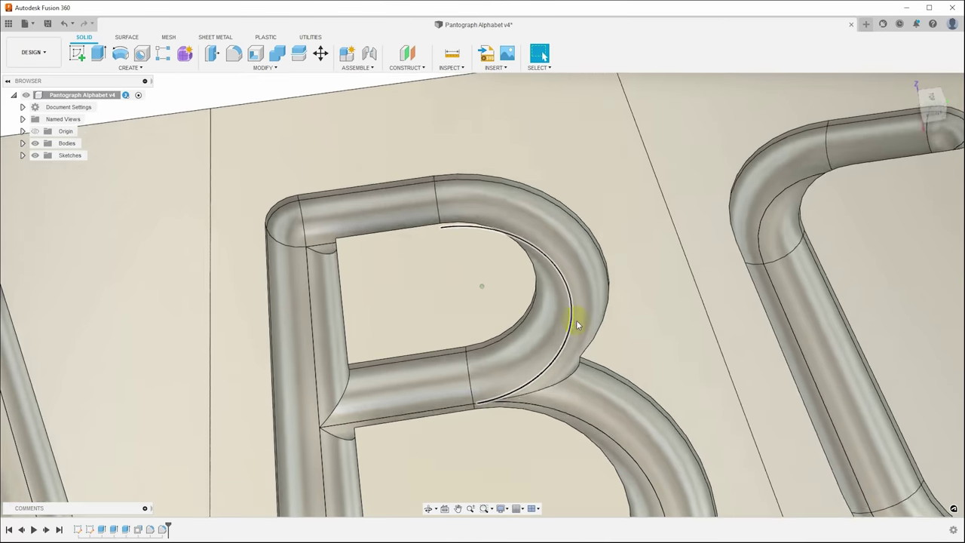
pyautogui.keyDown('shift'); pyautogui.moveTo(577, 324); pyautogui.dragTo(555, 237, button='middle'); pyautogui.keyUp('shift')
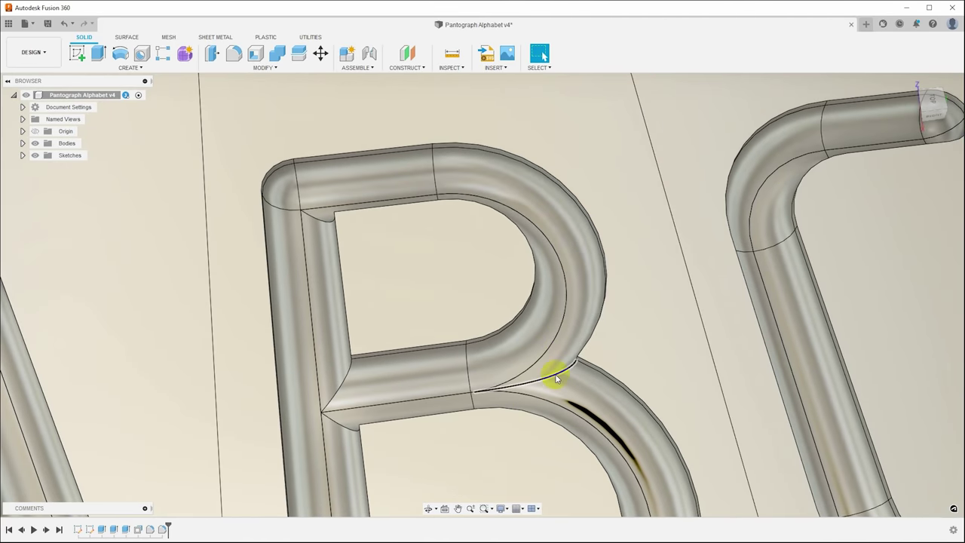
pyautogui.keyDown('shift'); pyautogui.moveTo(556, 377); pyautogui.dragTo(512, 241, button='middle'); pyautogui.keyUp('shift')
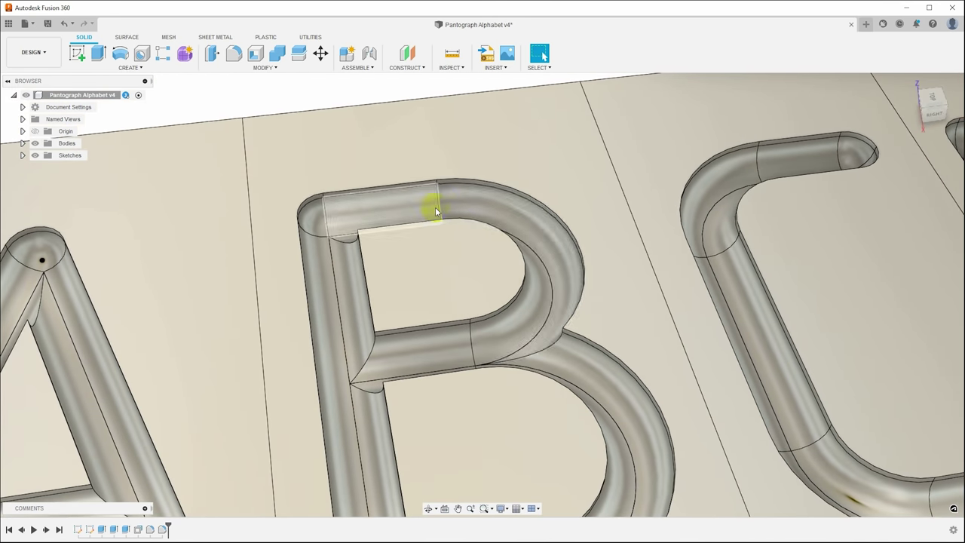
pyautogui.keyDown('shift'); pyautogui.moveTo(521, 339); pyautogui.dragTo(590, 464, button='middle'); pyautogui.keyUp('shift')
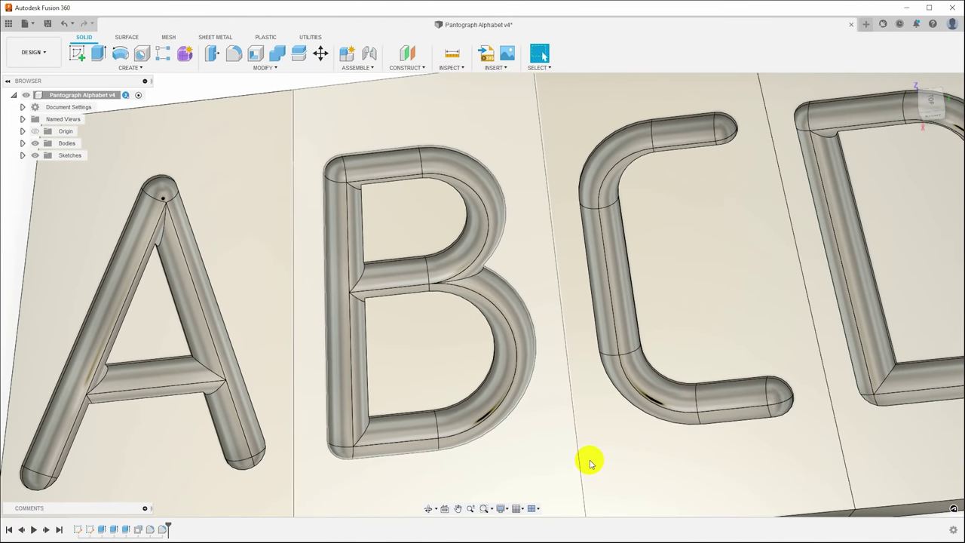
pyautogui.scroll(-5, 590, 463)
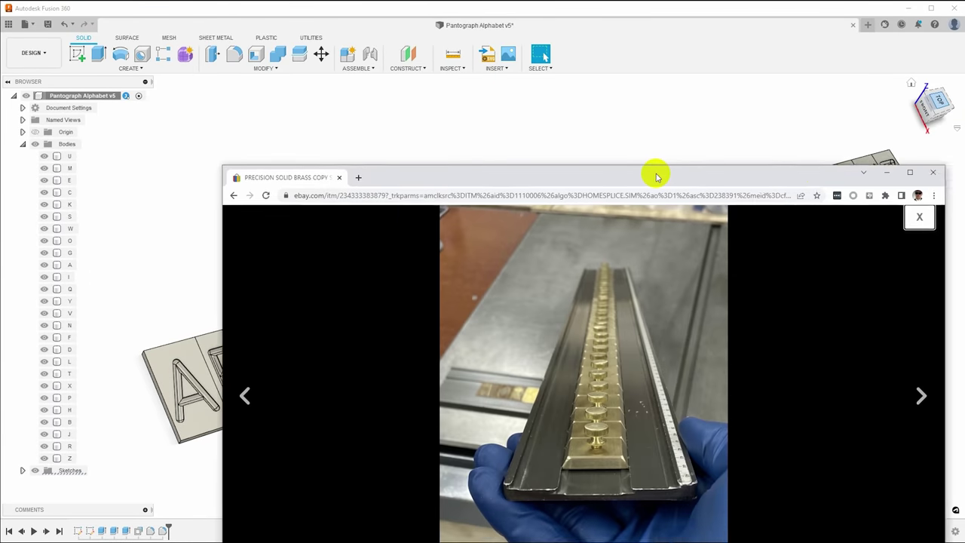
# - Switch to the eBay listing in the browser and examine the photos of the brass copy type's beveled edges and its holder
pyautogui.moveTo(656, 175); pyautogui.dragTo(550, 36)
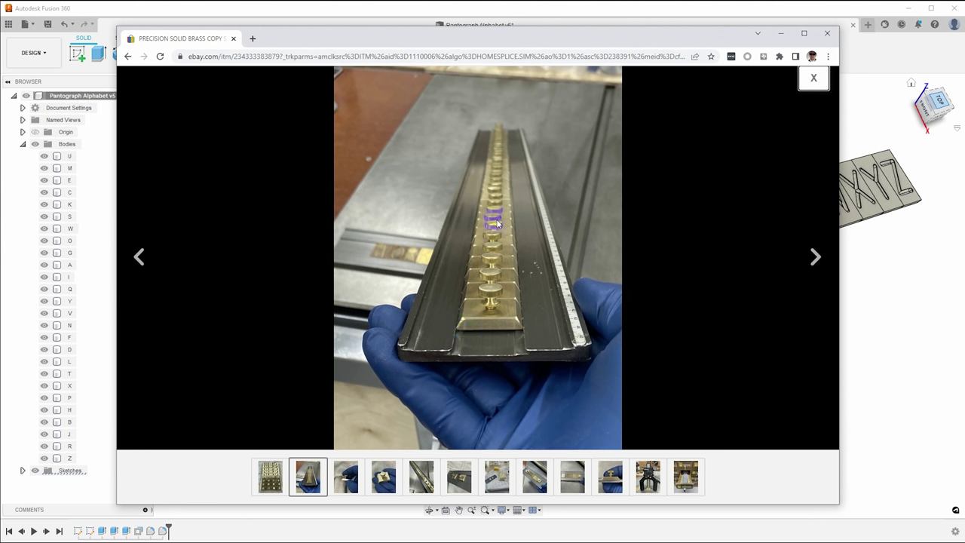
pyautogui.click(468, 232)
pyautogui.click(384, 476)
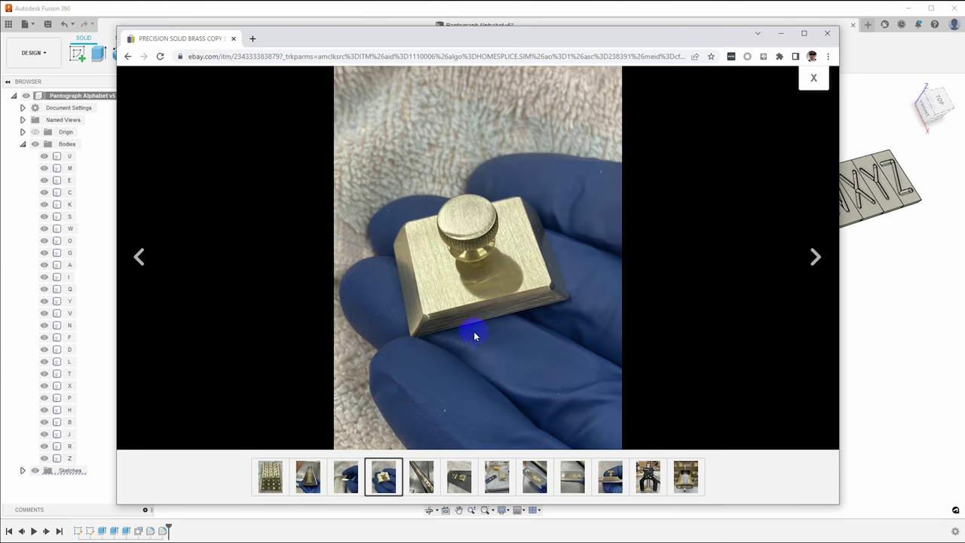
pyautogui.click(307, 483)
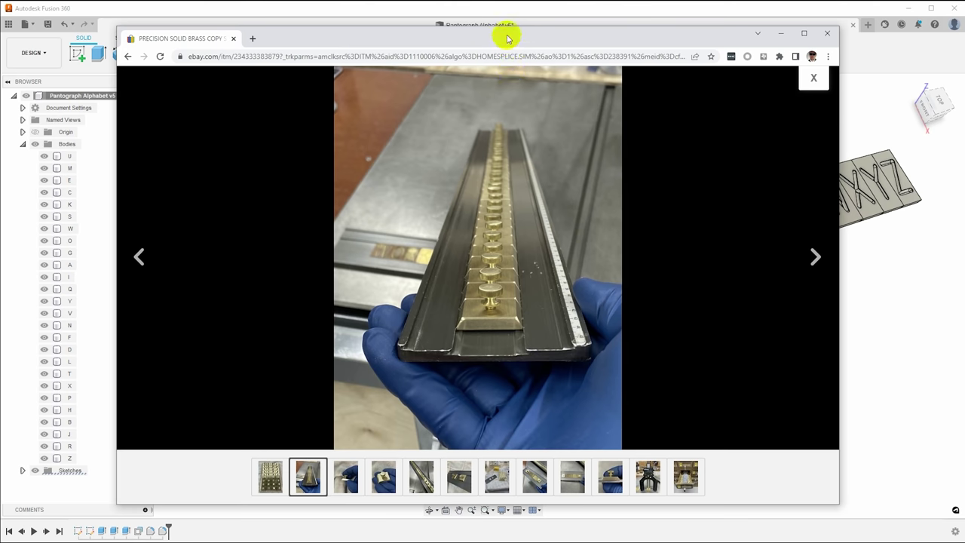
pyautogui.moveTo(508, 36); pyautogui.dragTo(581, 113)
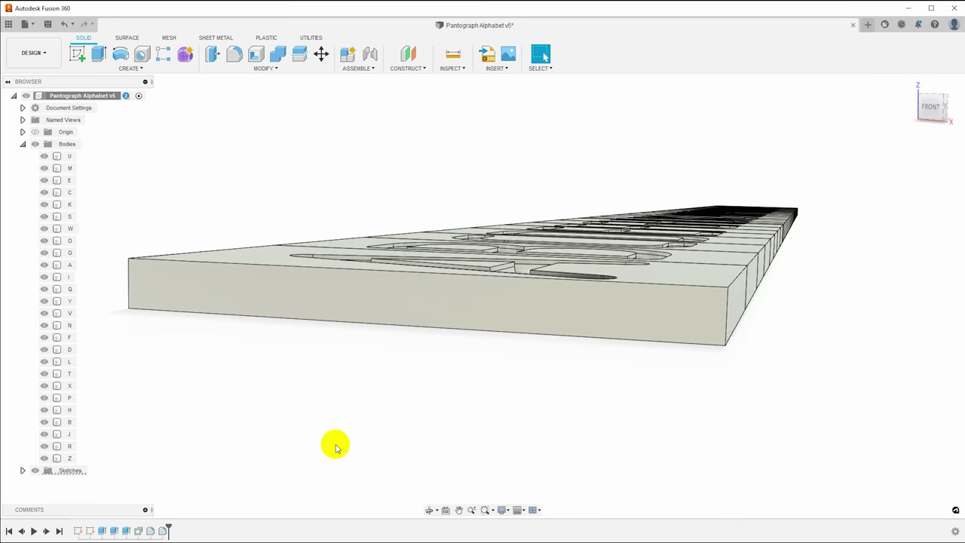
# - Start a sketch on the end face of block A and project the face's outline into it
pyautogui.click(518, 313)
pyautogui.rightClick(518, 313)
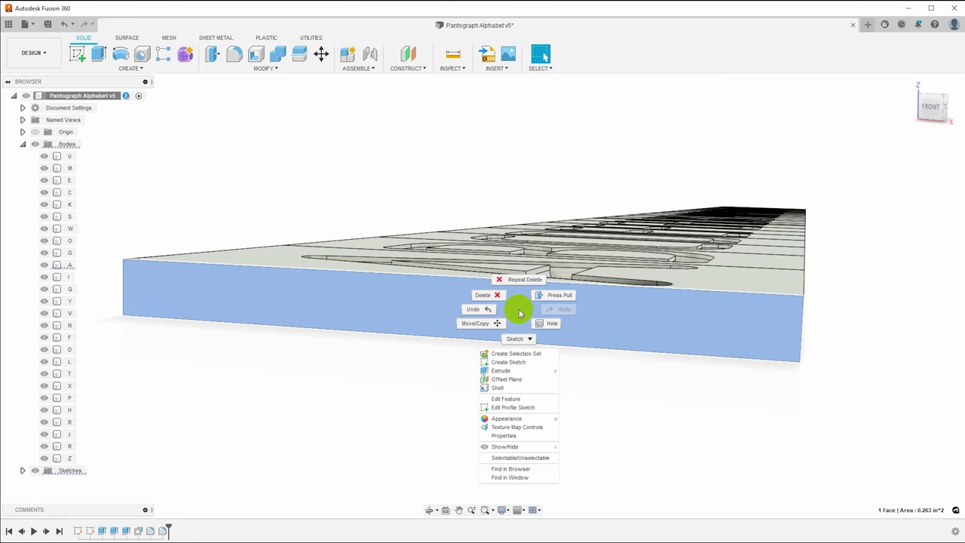
pyautogui.click(503, 368)
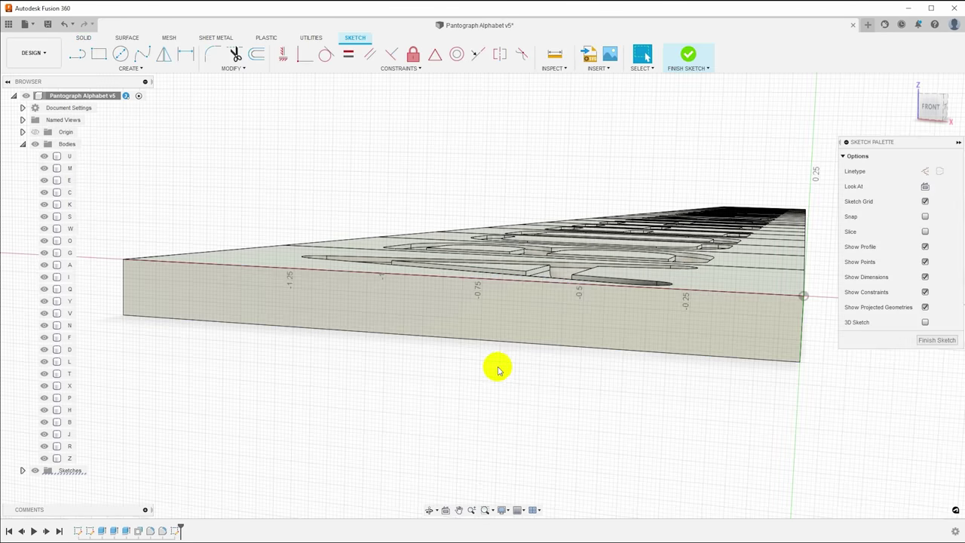
pyautogui.press('p')
pyautogui.click(535, 304)
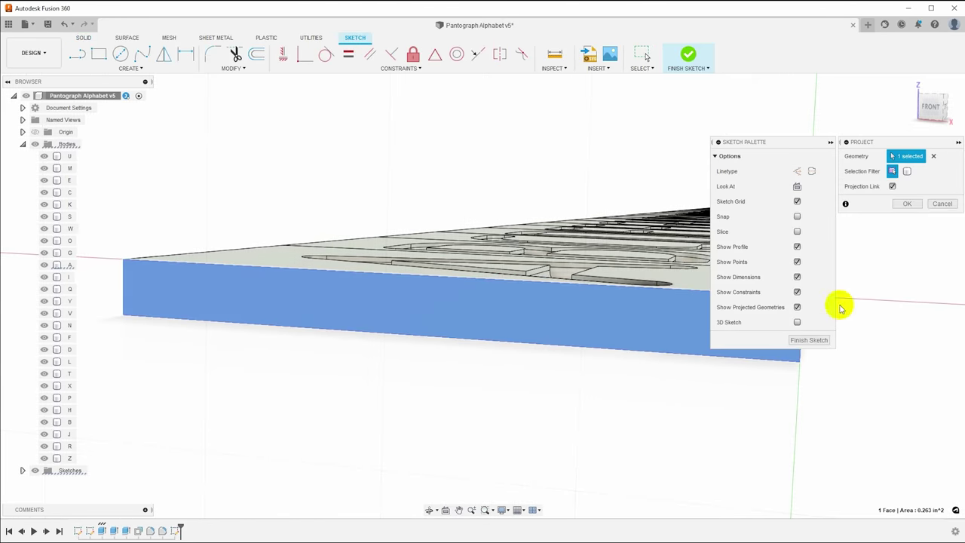
pyautogui.click(909, 205)
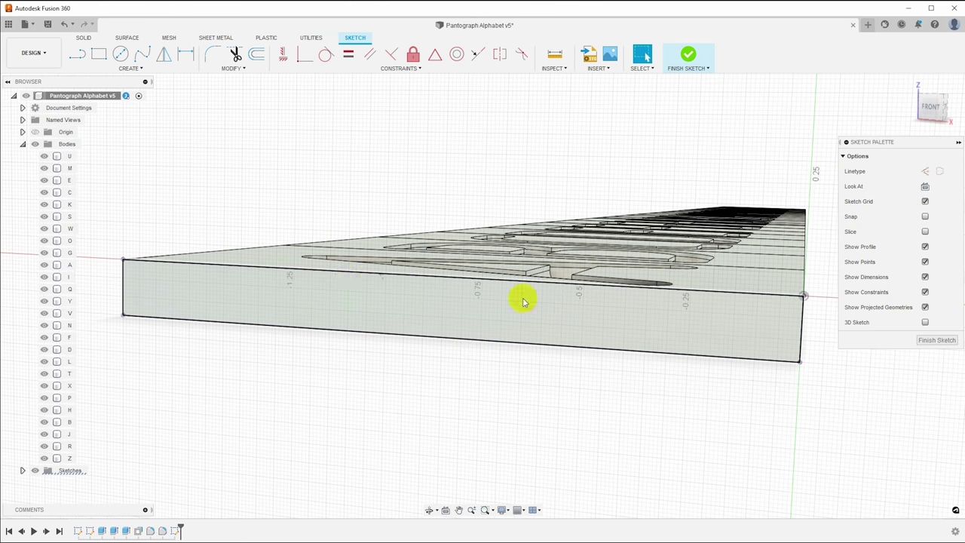
# - Draw inward-slanting lines from both bottom corners to the top edge, about 56° on the left and 55° on the right
pyautogui.moveTo(458, 433)
pyautogui.keyDown('shift'); pyautogui.mouseDown(button='middle')
pyautogui.moveTo(474, 432)
pyautogui.moveTo(473, 443)
pyautogui.mouseUp(button='middle'); pyautogui.keyUp('shift')
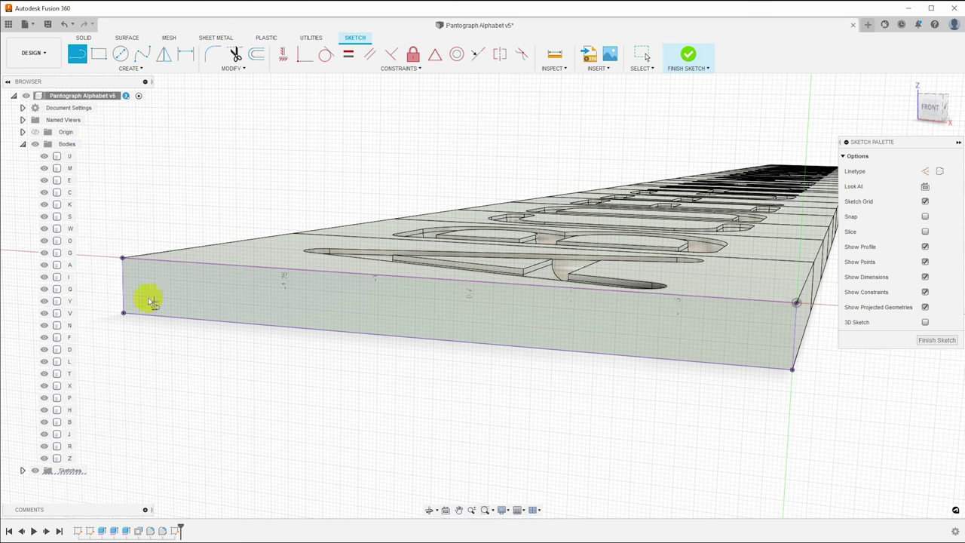
pyautogui.click(124, 313)
pyautogui.click(155, 260)
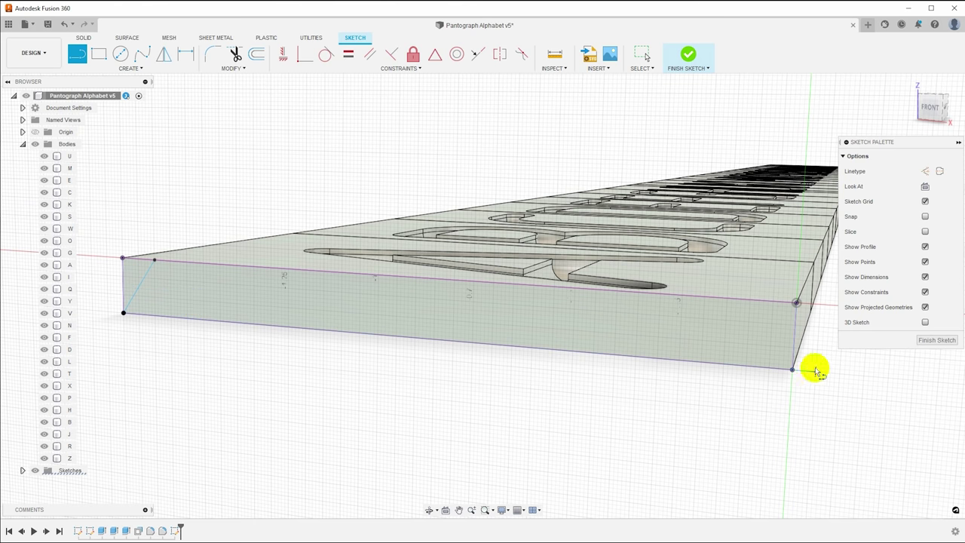
pyautogui.click(790, 369)
pyautogui.click(746, 303)
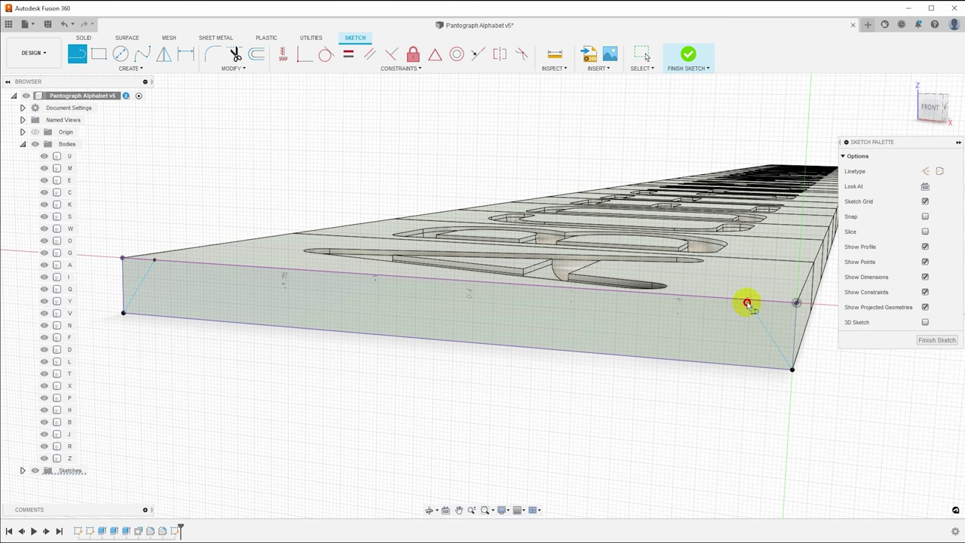
# - Dimension the angle between the right slanted line and the bottom edge as 60°
pyautogui.press('d')
pyautogui.click(768, 337)
pyautogui.click(744, 368)
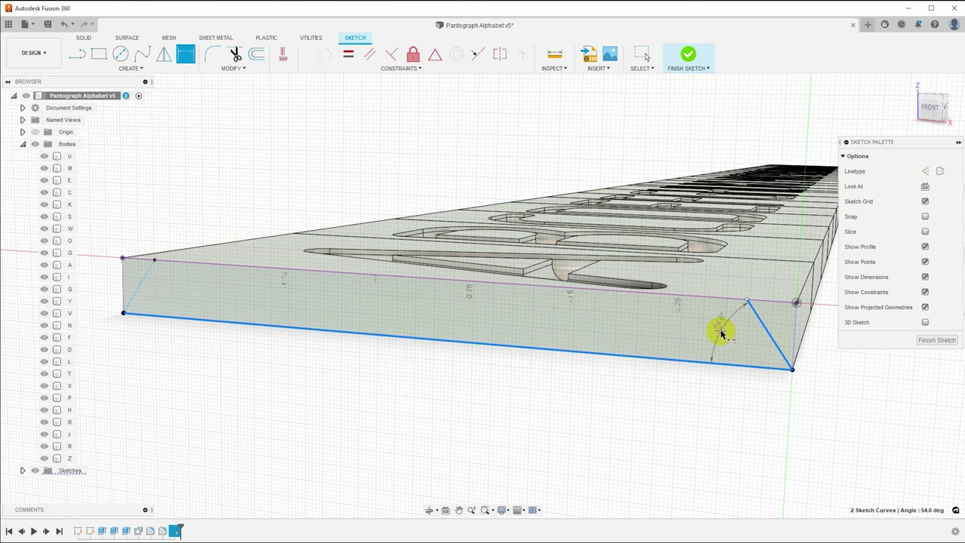
pyautogui.click(716, 327)
pyautogui.write('60')
pyautogui.press('Return')
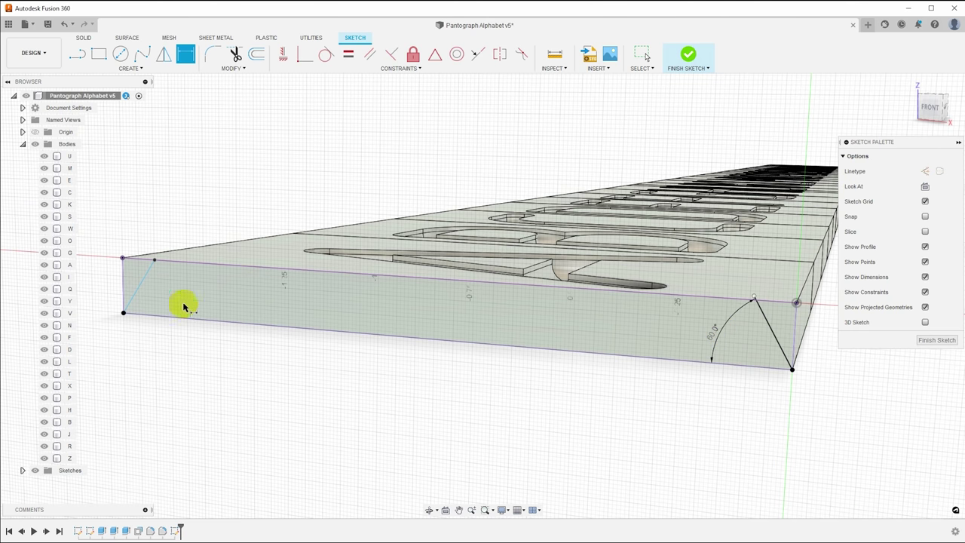
# - Dimension the angle between the left slanted line and the bottom edge as 60° and finish the sketch
pyautogui.click(145, 294)
pyautogui.click(155, 315)
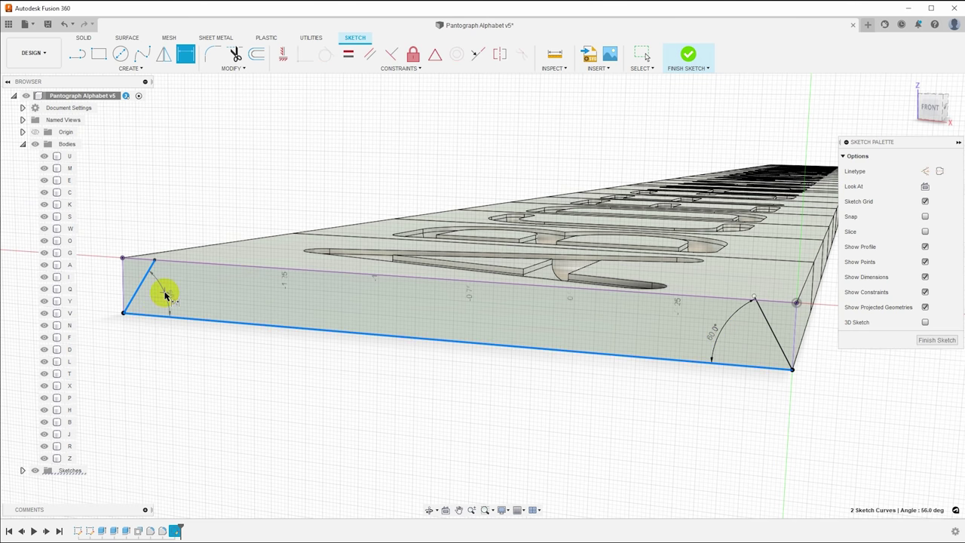
pyautogui.click(172, 303)
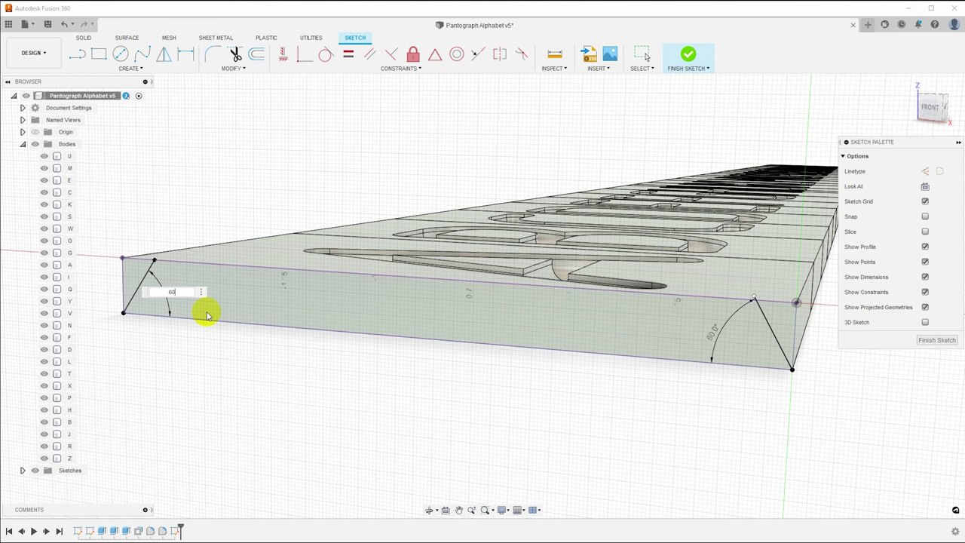
pyautogui.write('60')
pyautogui.press('Return')
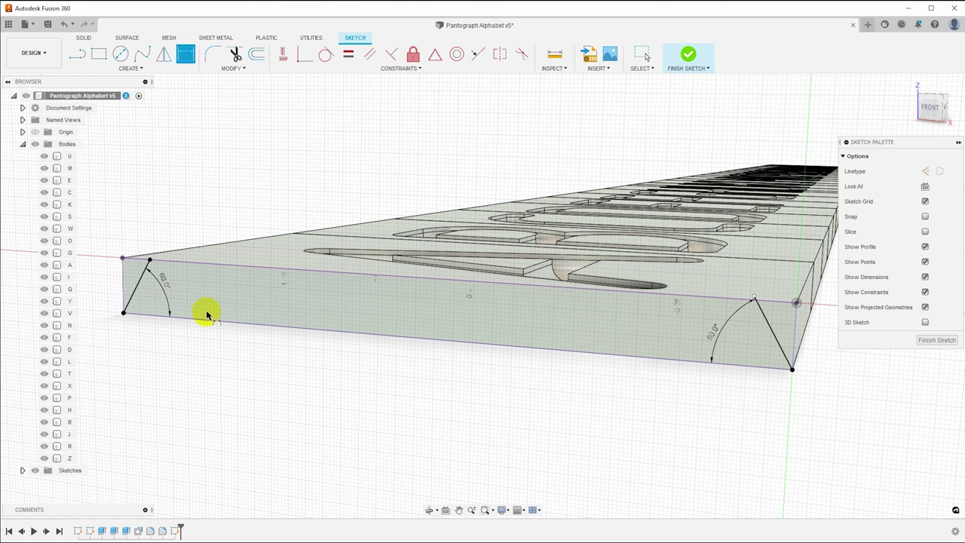
pyautogui.click(937, 340)
# - Extrude both triangular corner profiles as a cut through the entire row of letter blocks to form the dovetail sides
pyautogui.click(773, 320)
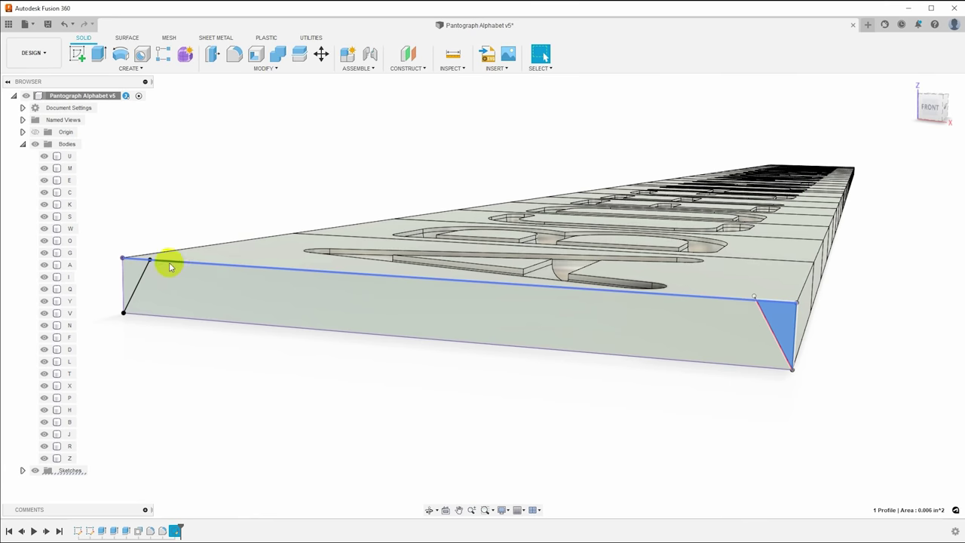
pyautogui.press('e')
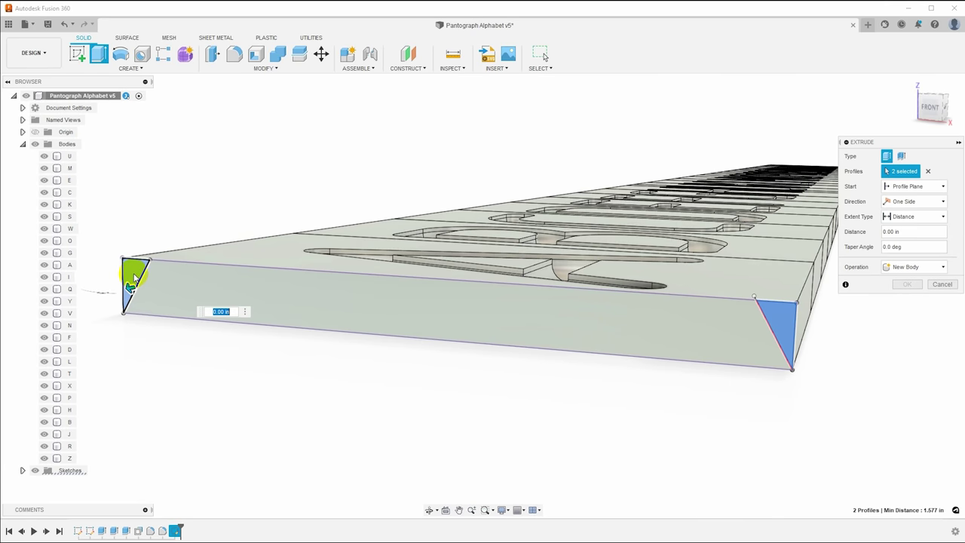
pyautogui.moveTo(130, 286); pyautogui.dragTo(377, 254)
pyautogui.click(909, 217)
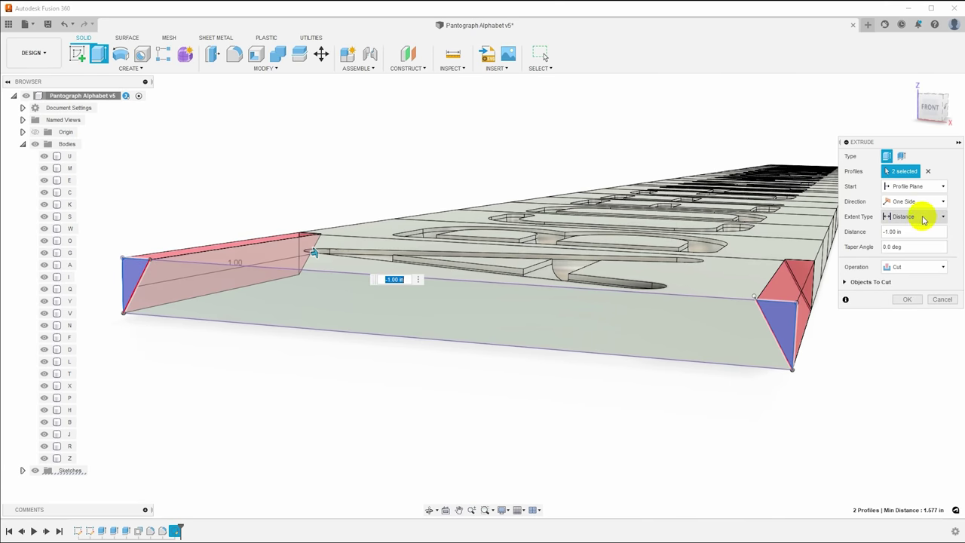
pyautogui.click(899, 253)
pyautogui.click(908, 300)
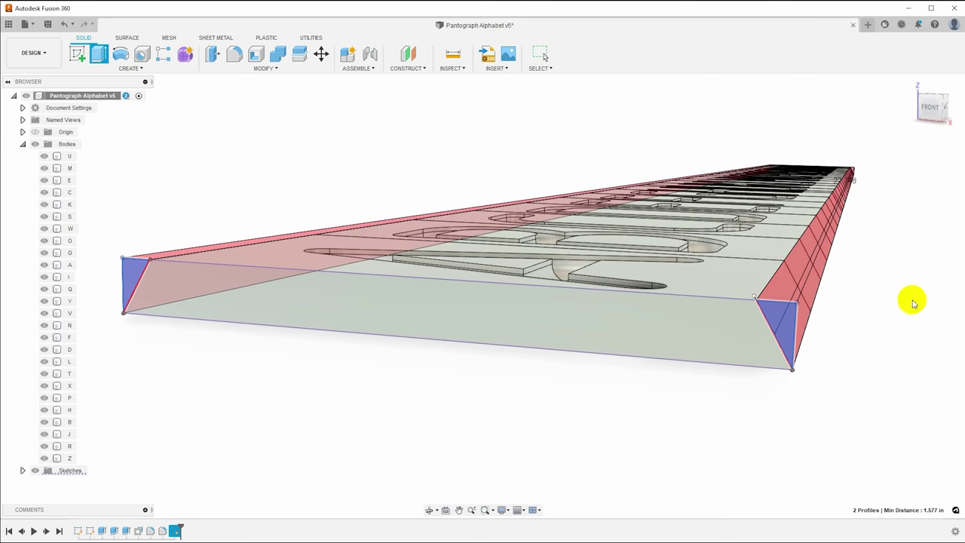
pyautogui.keyDown('shift'); pyautogui.moveTo(900, 475); pyautogui.dragTo(795, 402, button='middle'); pyautogui.keyUp('shift')
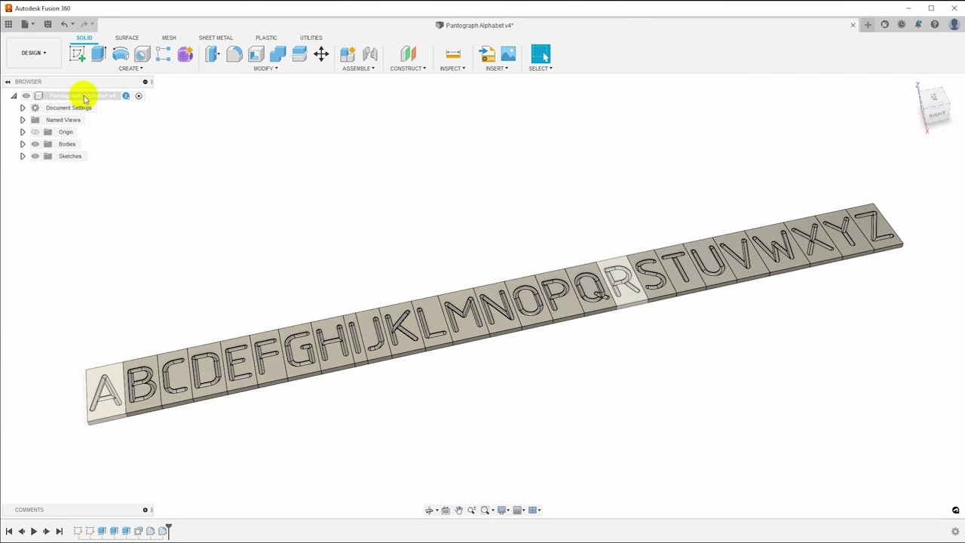
# - Set up a mesh export of the whole Pantograph Alphabet component as binary STL in millimeters with one file per body
pyautogui.click(23, 144)
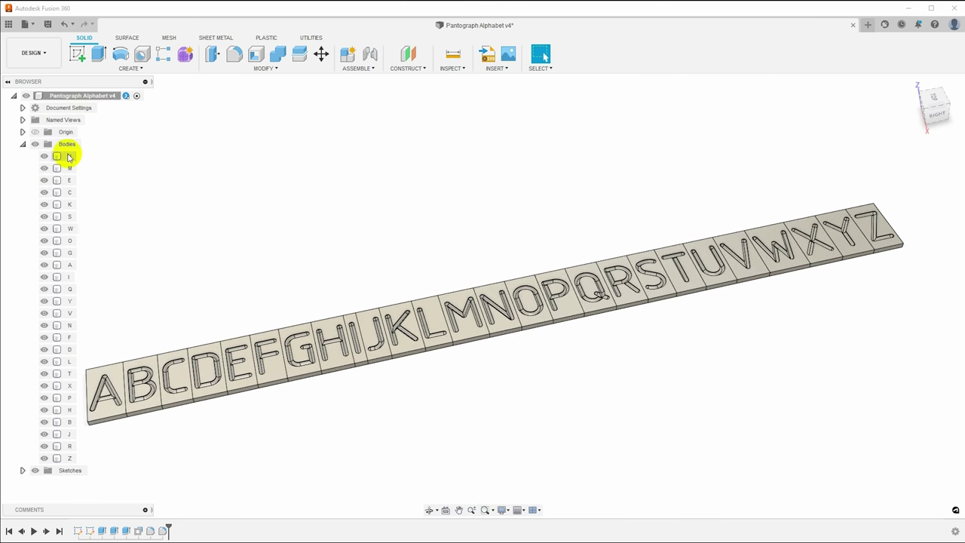
pyautogui.click(76, 96)
pyautogui.rightClick(75, 97)
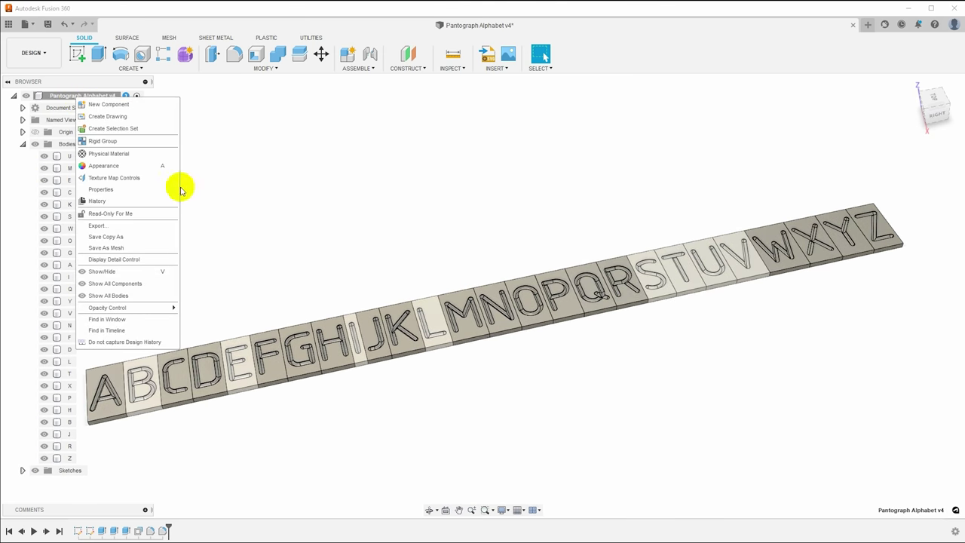
pyautogui.click(113, 247)
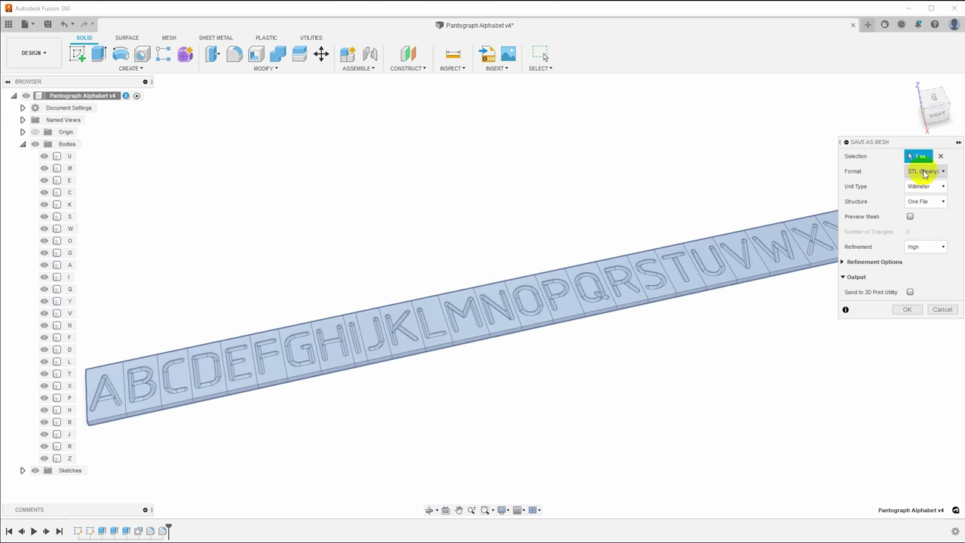
pyautogui.click(921, 186)
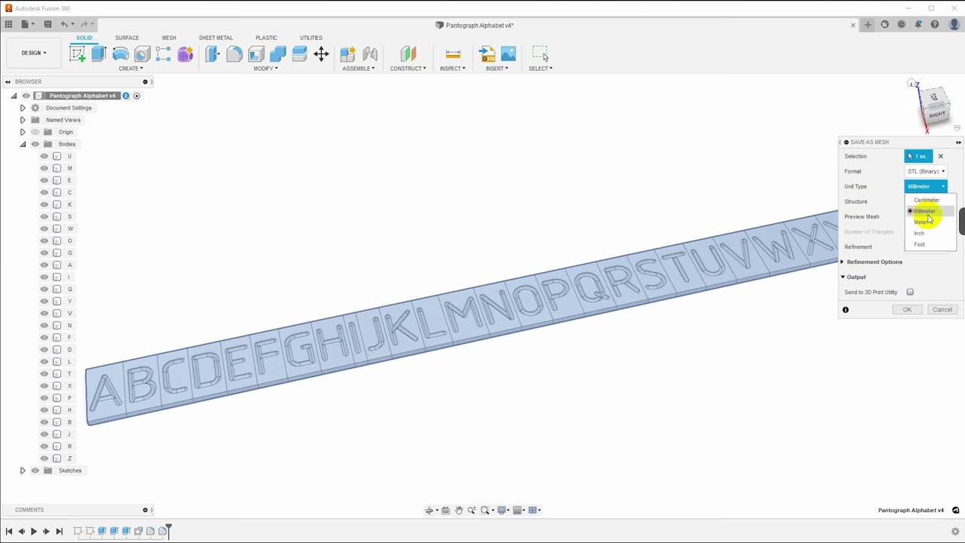
pyautogui.click(925, 211)
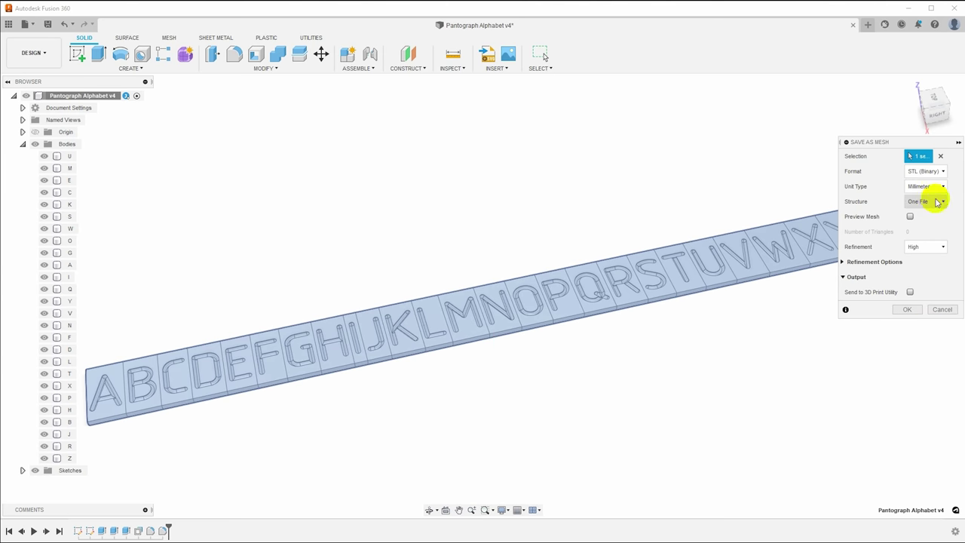
pyautogui.click(937, 202)
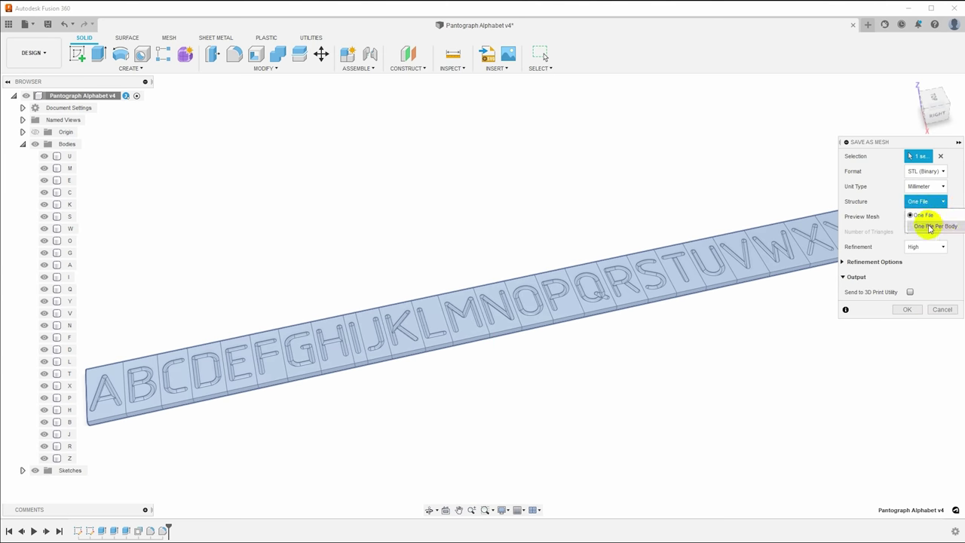
pyautogui.click(927, 219)
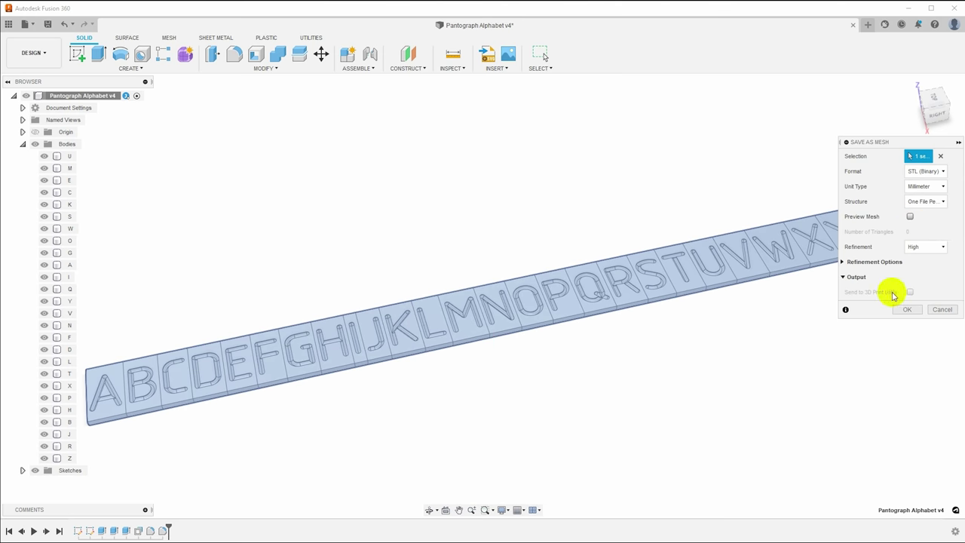
# - Save the exported meshes in the Pantograph Alphabet project folder under the base name Pantograph Alphabet.stl
pyautogui.click(910, 310)
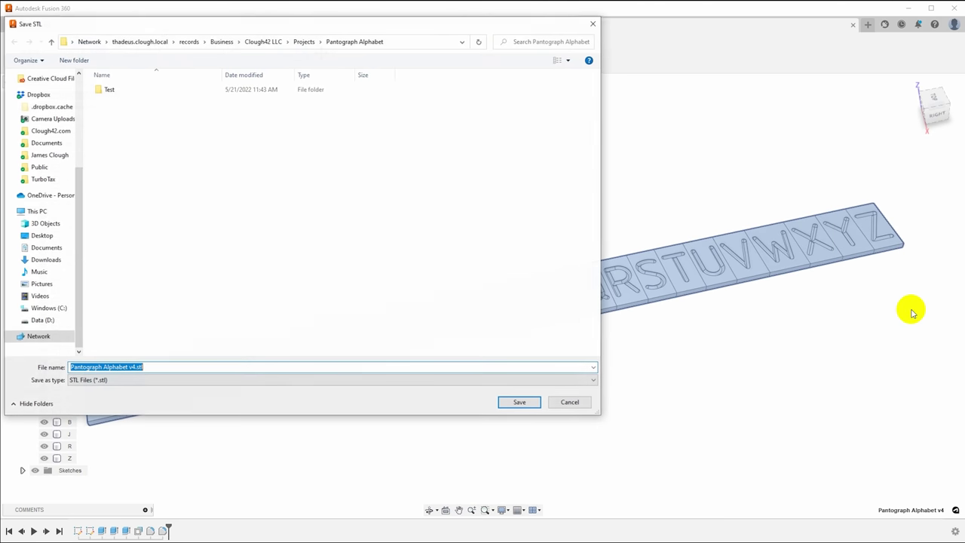
pyautogui.click(128, 367)
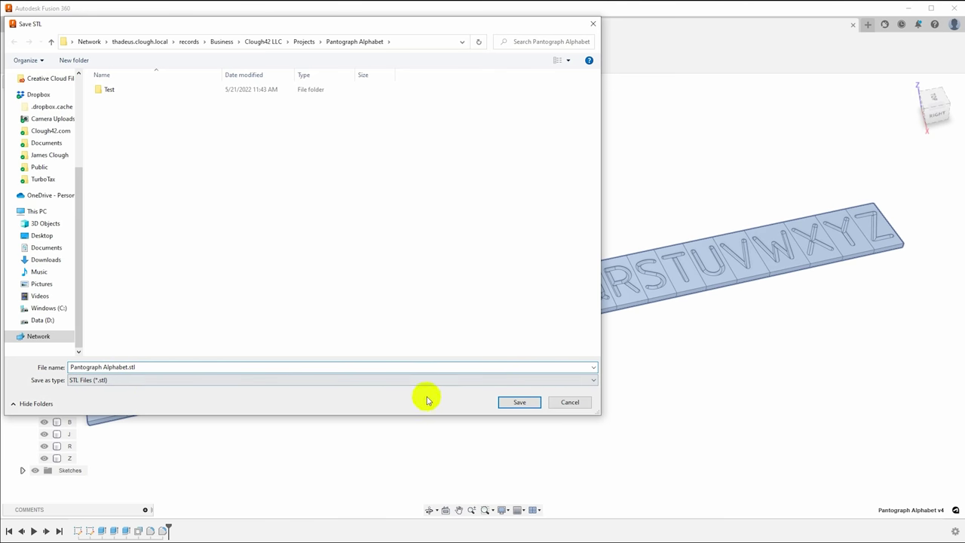
pyautogui.click(528, 403)
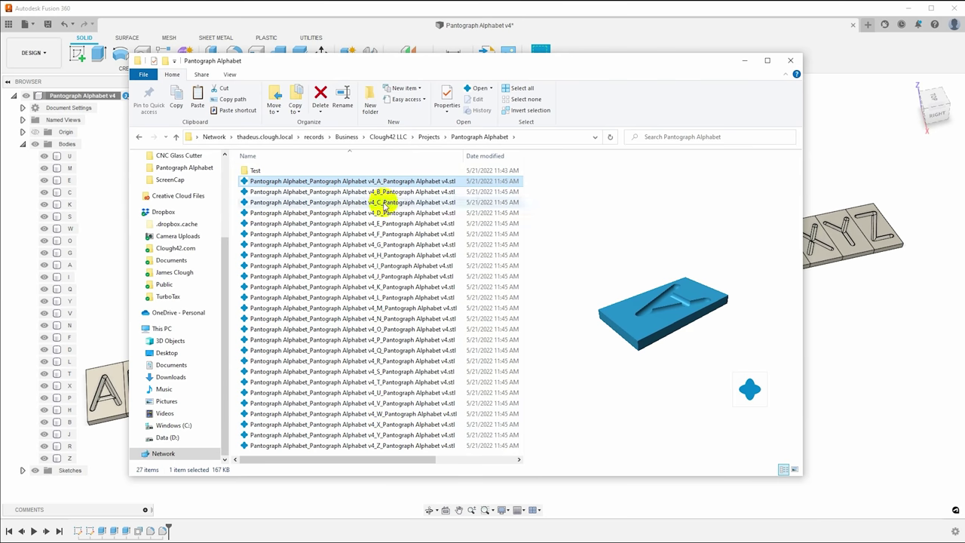
# - Preview a selection of the exported STL files from letter B onward in the project folder to check the individual blocks
pyautogui.click(370, 191)
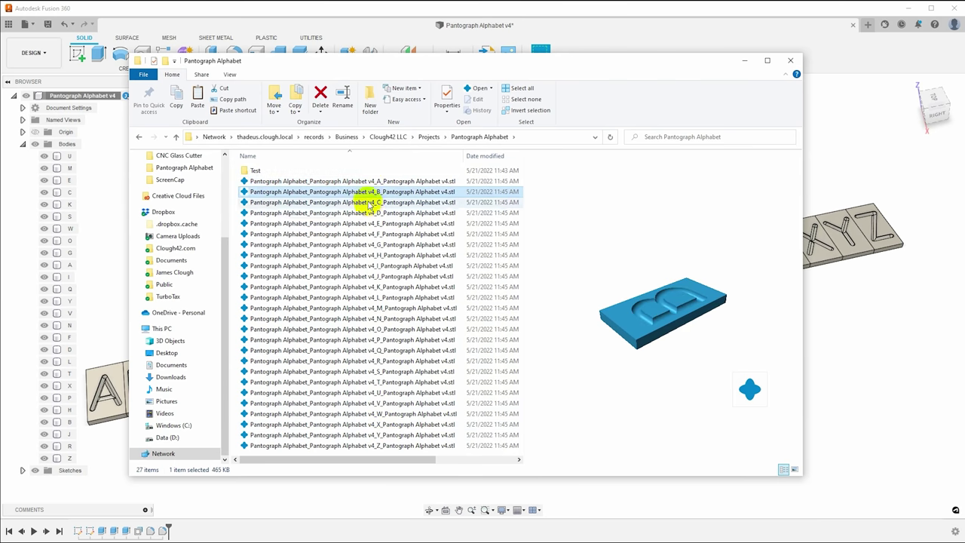
pyautogui.click(370, 202)
pyautogui.click(370, 212)
pyautogui.click(368, 245)
pyautogui.click(365, 255)
pyautogui.click(363, 265)
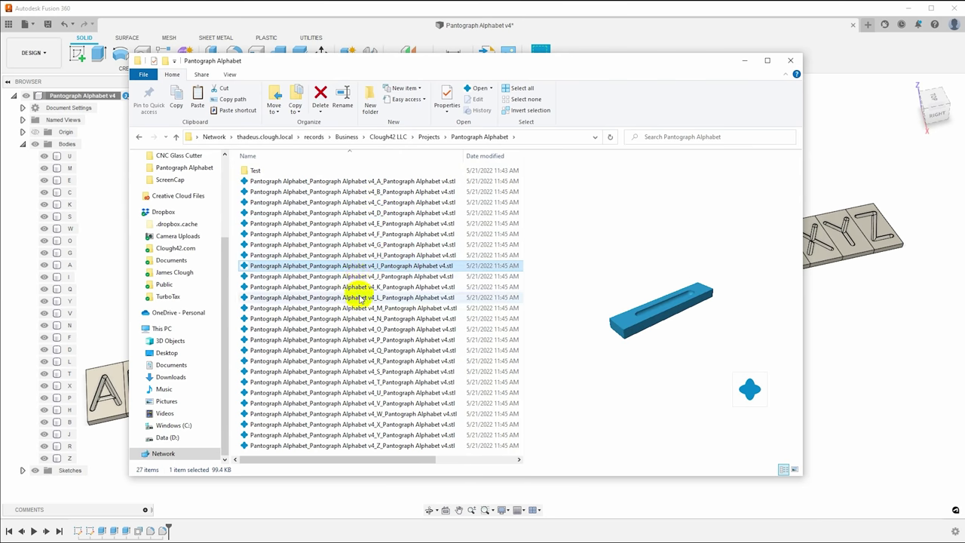
pyautogui.click(361, 299)
pyautogui.click(346, 307)
pyautogui.click(347, 319)
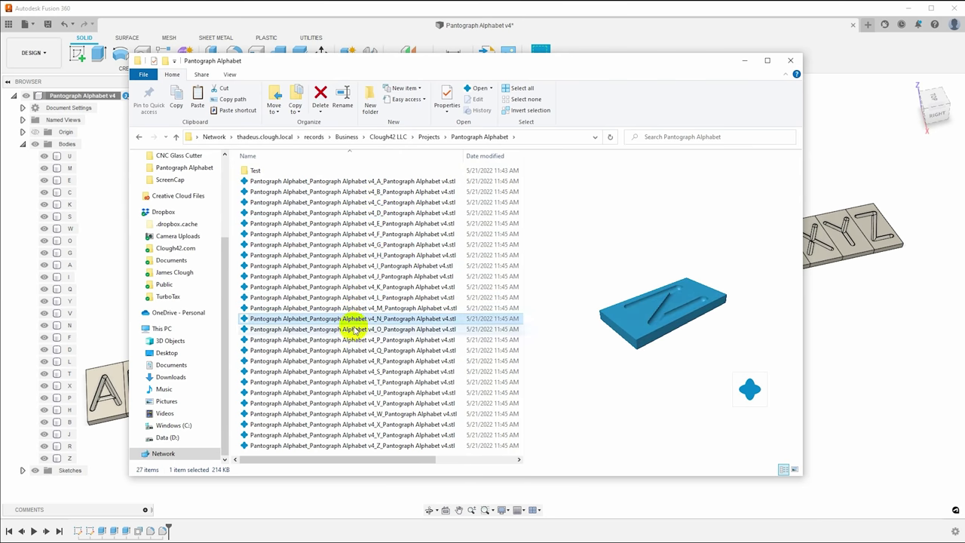
pyautogui.click(350, 372)
pyautogui.click(348, 382)
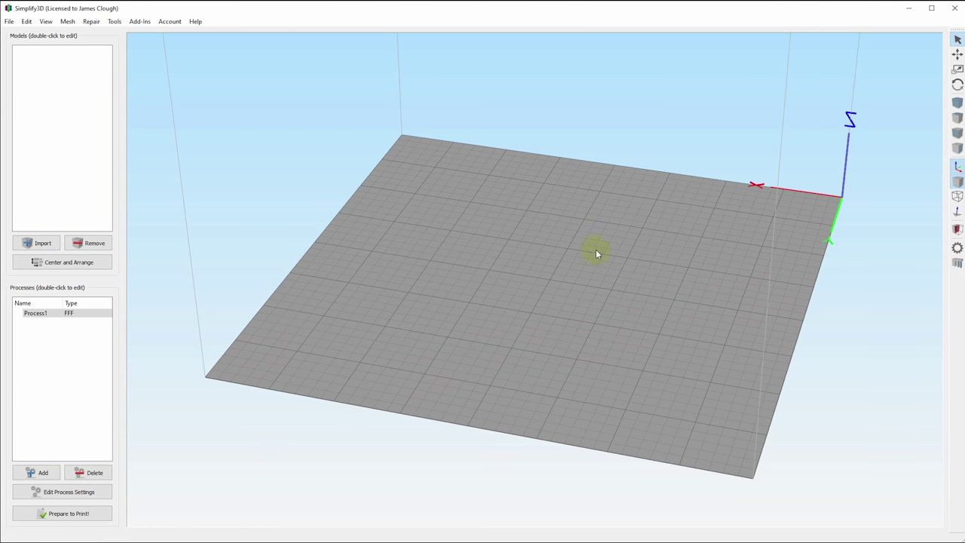
# - Import all the A–Z letter STL files from the project folder onto the Simplify3D build plate
pyautogui.hotkey('alt', 'Tab')
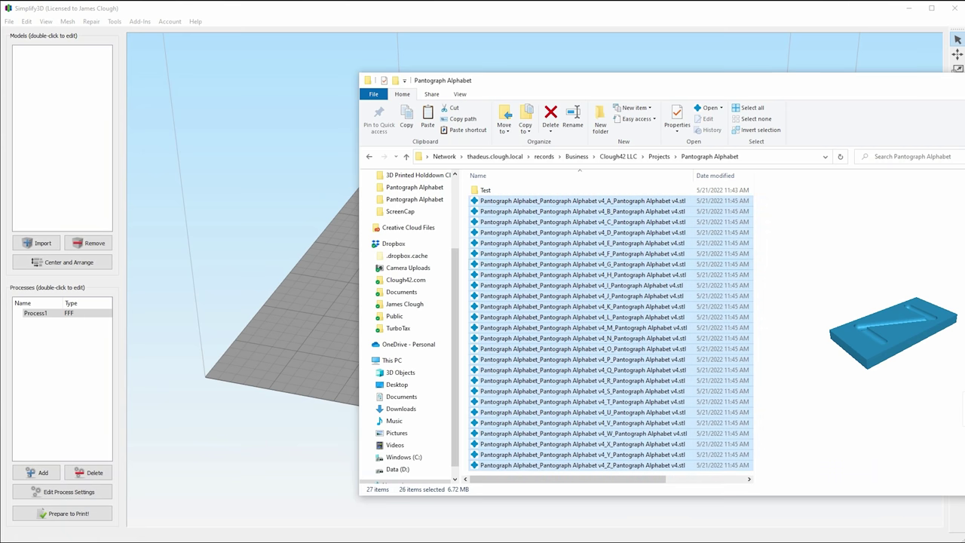
pyautogui.moveTo(581, 199); pyautogui.dragTo(327, 351)
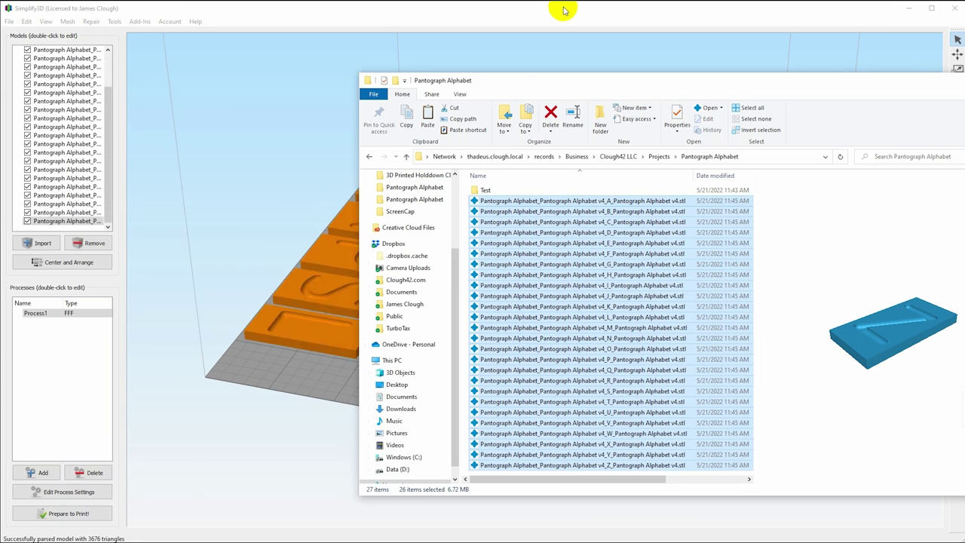
pyautogui.click(562, 15)
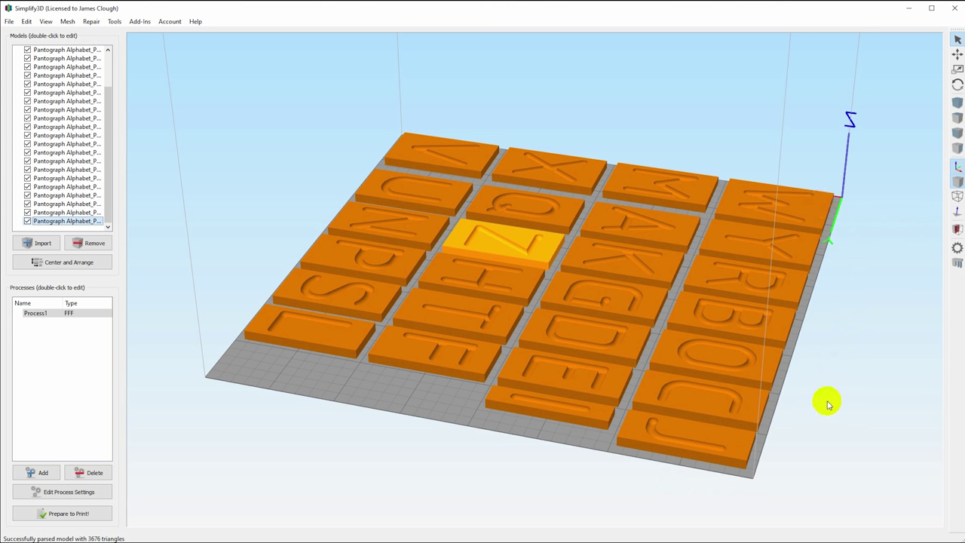
# - Export all the arranged letter blocks together as a binary STL named Pantograph Entire Alphabet
pyautogui.hotkey('ctrl', 'a')
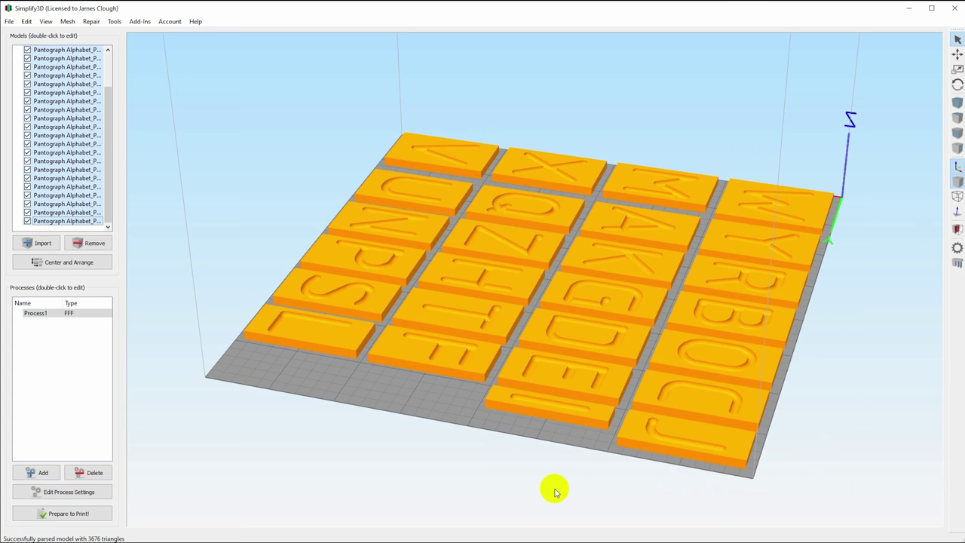
pyautogui.click(8, 21)
pyautogui.moveTo(38, 131)
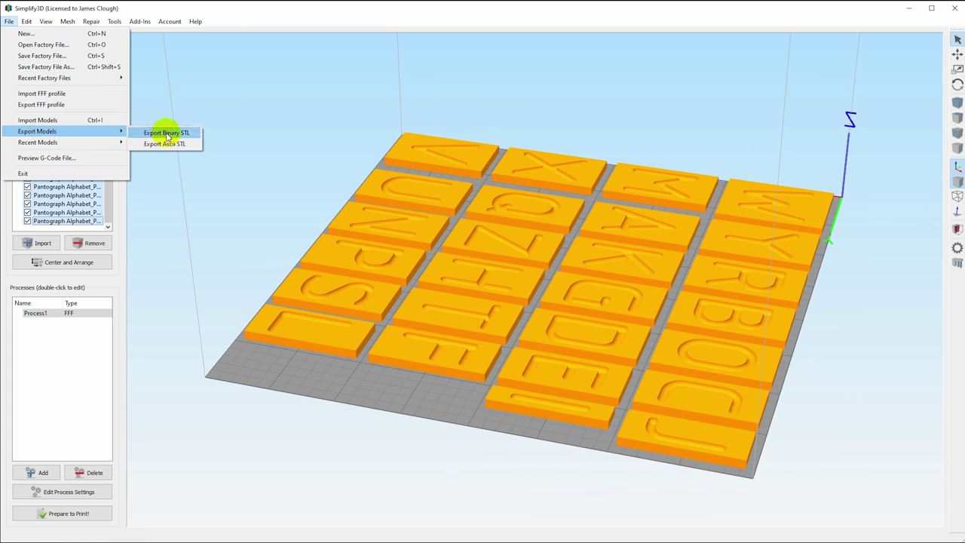
pyautogui.click(166, 133)
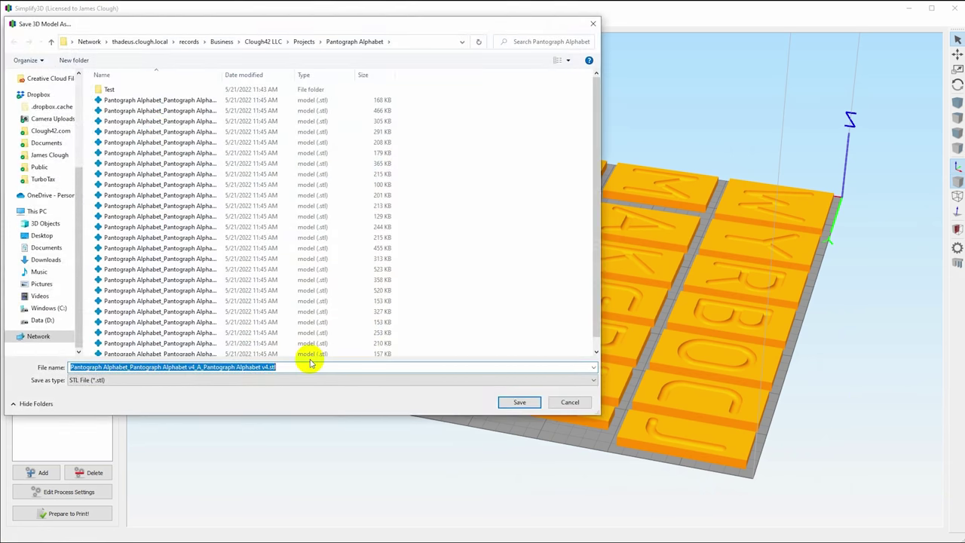
pyautogui.write('Pantograph Entire Alphabet')
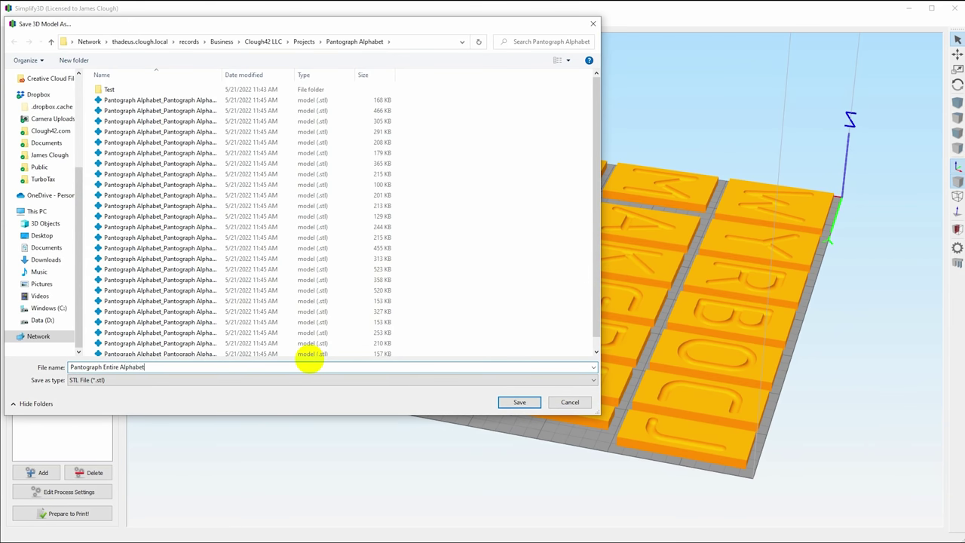
pyautogui.press('Return')
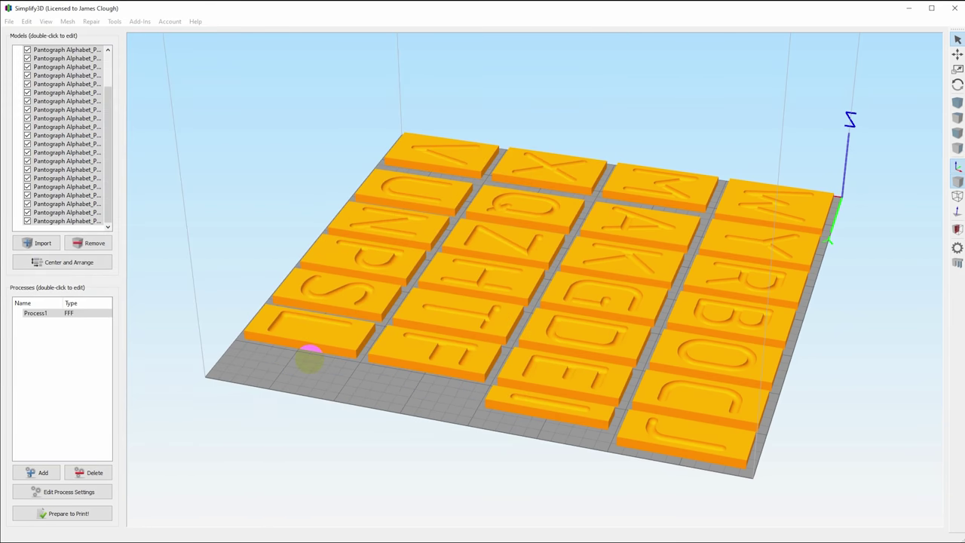
# - Switch to the project folder and locate the Pantograph Entire Alphabet.stl file
pyautogui.hotkey('alt', 'Tab')
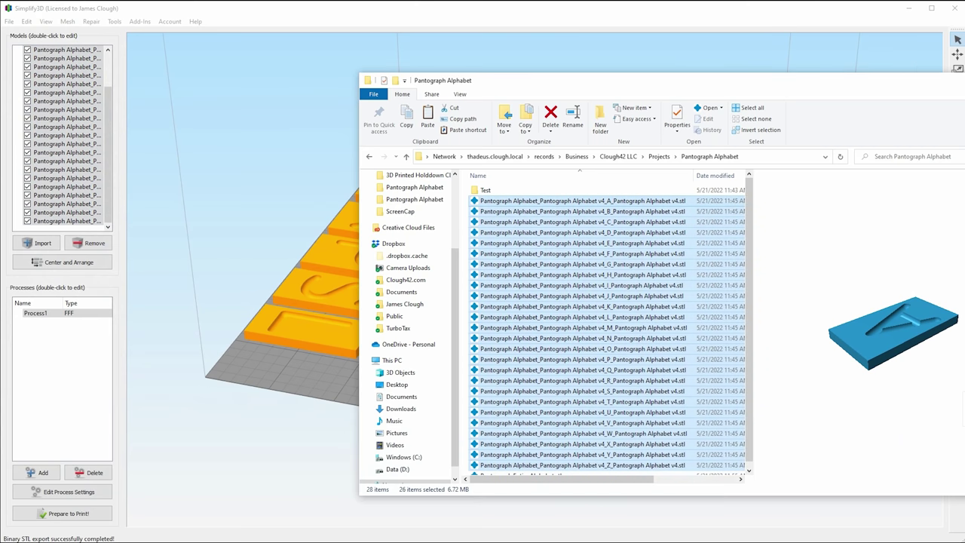
pyautogui.scroll(-1, 555, 390)
pyautogui.click(539, 469)
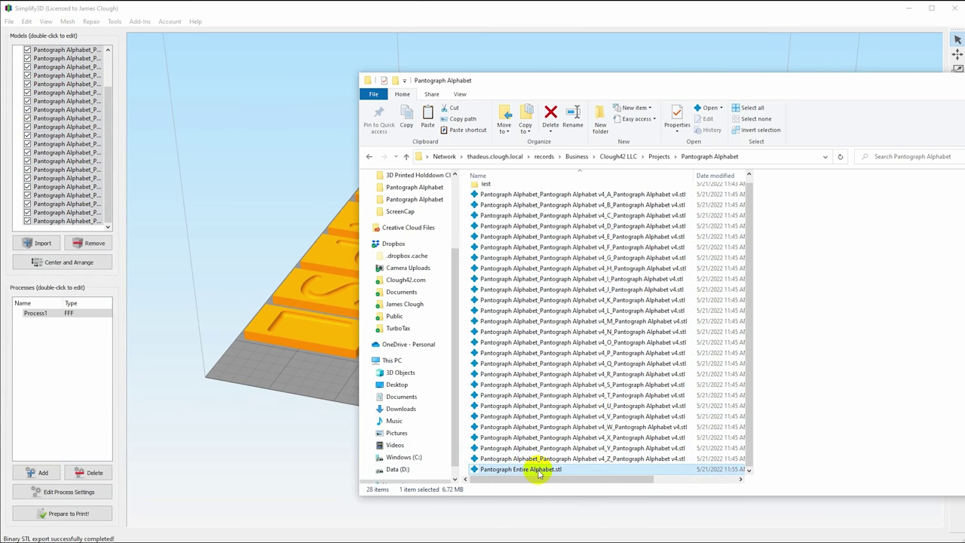
pyautogui.moveTo(547, 484); pyautogui.dragTo(517, 487)
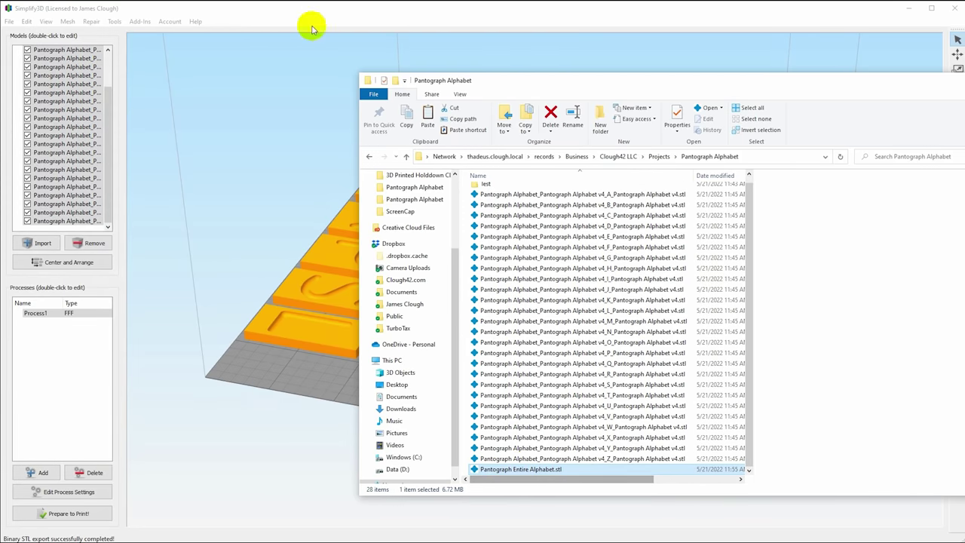
# - Return to Simplify3D and delete the letter S block from the build plate
pyautogui.click(237, 11)
pyautogui.click(48, 160)
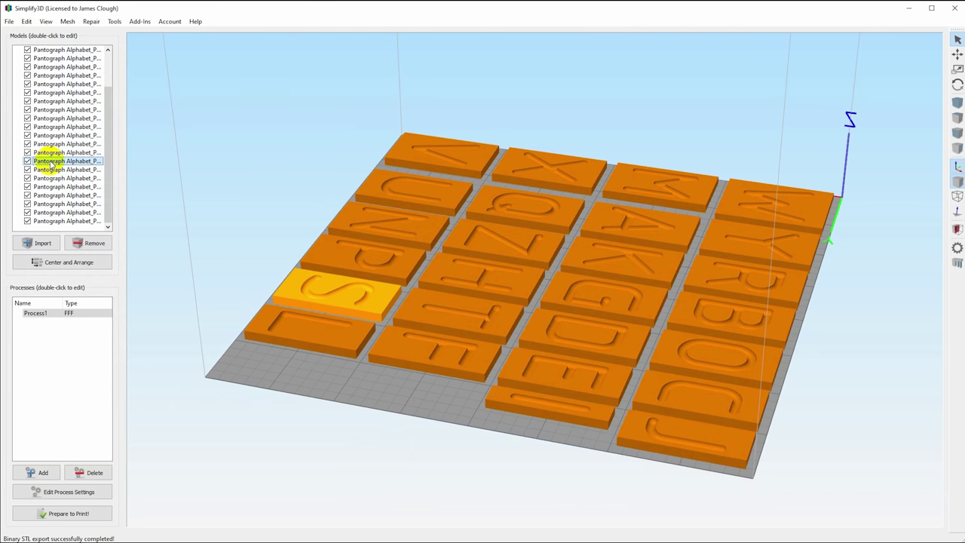
pyautogui.press('Delete')
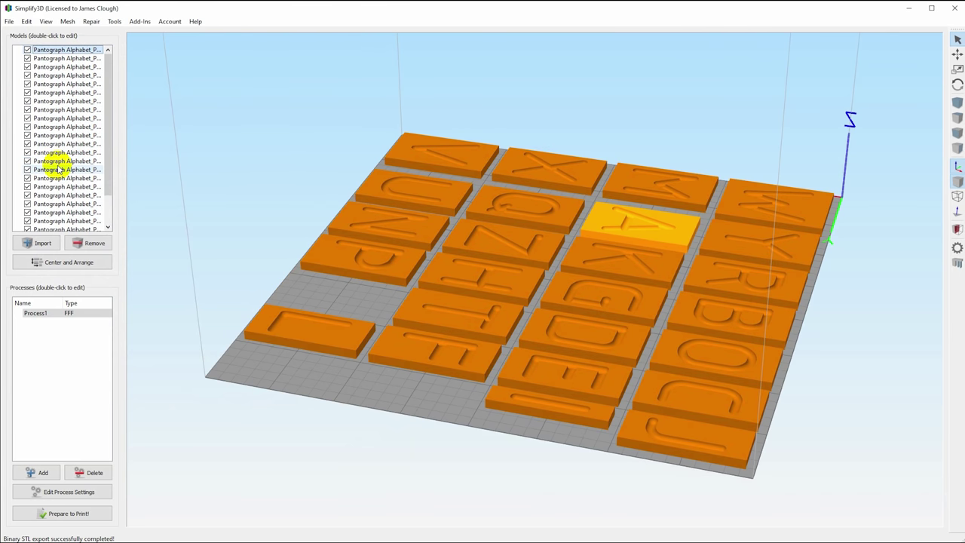
# - Delete all the remaining individual letter blocks from the build plate
pyautogui.press('Delete')
pyautogui.press('Delete')
pyautogui.press('Delete')
pyautogui.press('Delete')
pyautogui.press('Delete')
pyautogui.press('Delete')
pyautogui.press('Delete')
pyautogui.press('Delete')
pyautogui.press('Delete')
pyautogui.press('Delete')
pyautogui.press('Delete')
pyautogui.press('Delete')
pyautogui.press('Delete')
pyautogui.press('Delete')
pyautogui.press('Delete')
pyautogui.press('Delete')
pyautogui.press('Delete')
pyautogui.press('Delete')
pyautogui.press('Delete')
pyautogui.press('Delete')
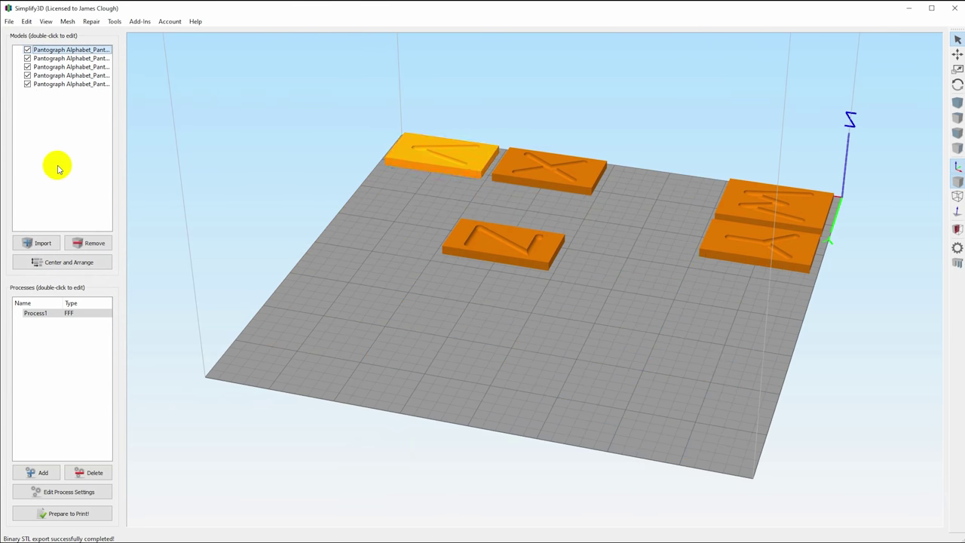
# - Import Pantograph Entire Alphabet.stl from the project folder onto the empty Simplify3D build plate
pyautogui.hotkey('alt', 'Tab')
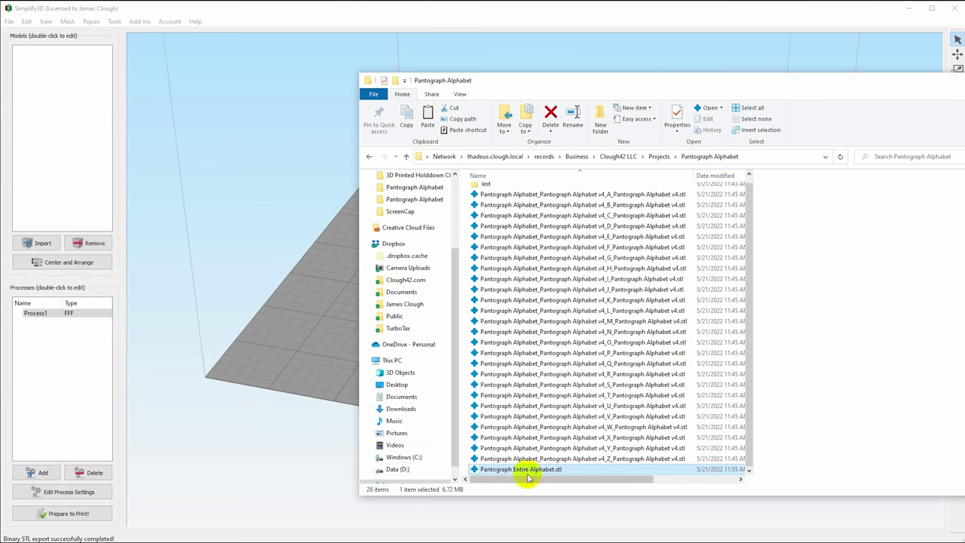
pyautogui.moveTo(531, 472); pyautogui.dragTo(312, 335)
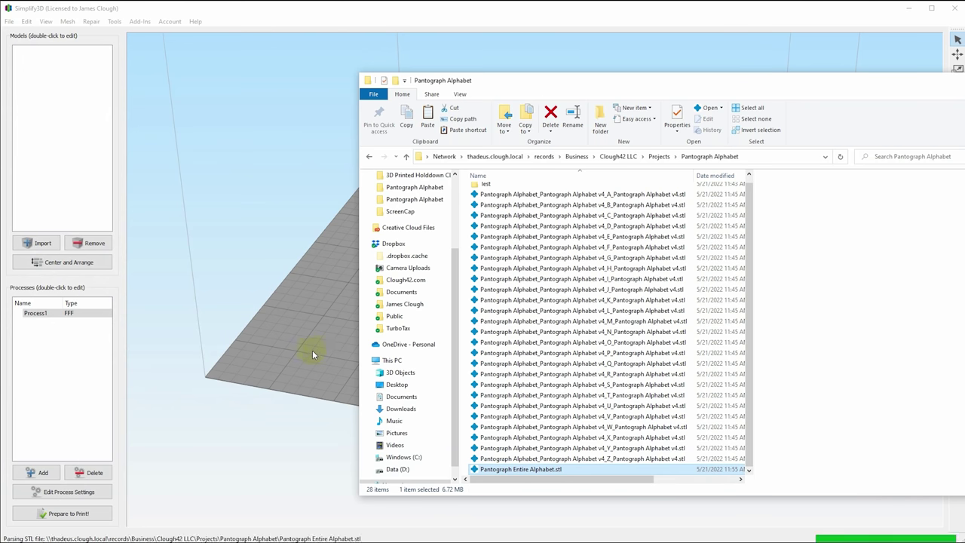
pyautogui.click(512, 10)
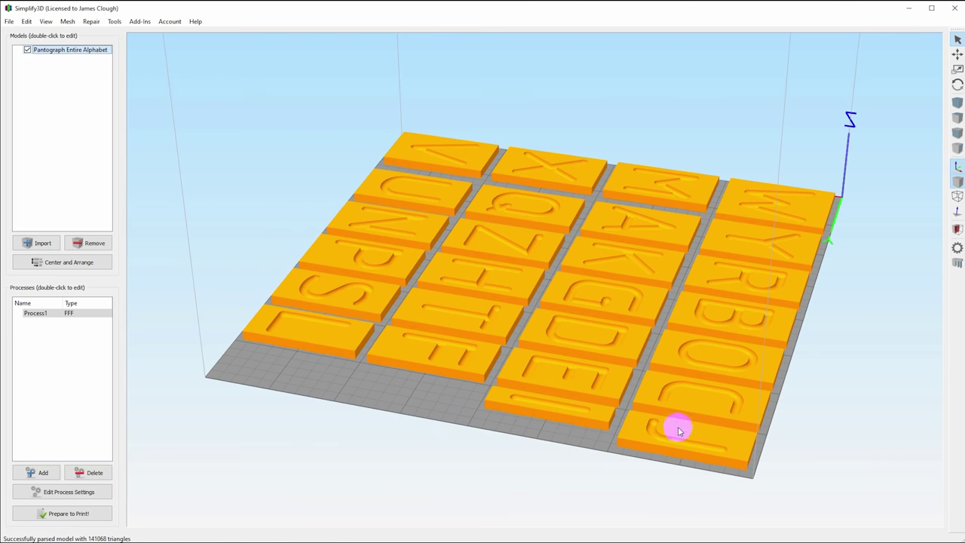
# - Shift the combined alphabet model slightly across the build plate as one object and inspect its letter layout
pyautogui.moveTo(621, 293)
pyautogui.mouseDown()
pyautogui.moveTo(616, 334)
pyautogui.moveTo(530, 310)
pyautogui.moveTo(625, 307)
pyautogui.mouseUp()
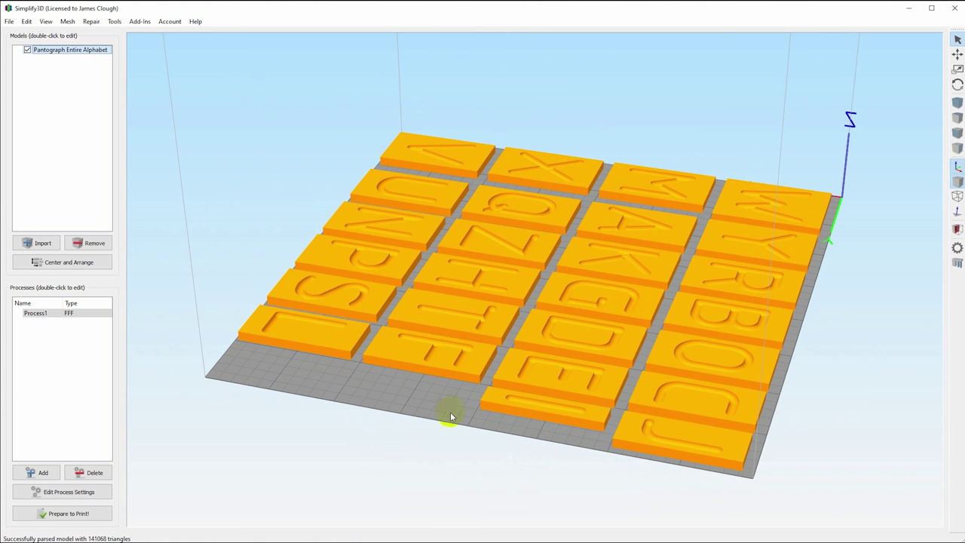
pyautogui.click(521, 462)
pyautogui.moveTo(459, 414); pyautogui.dragTo(779, 466)
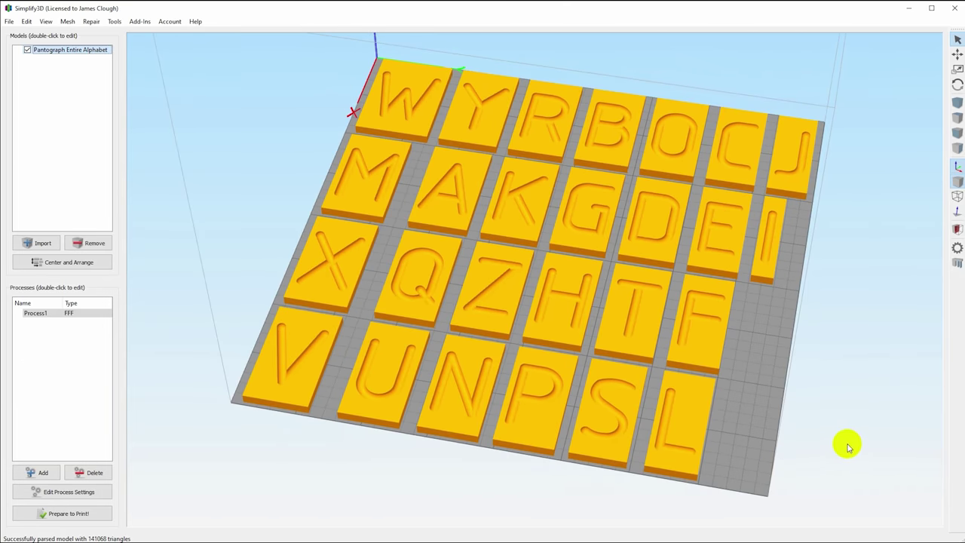